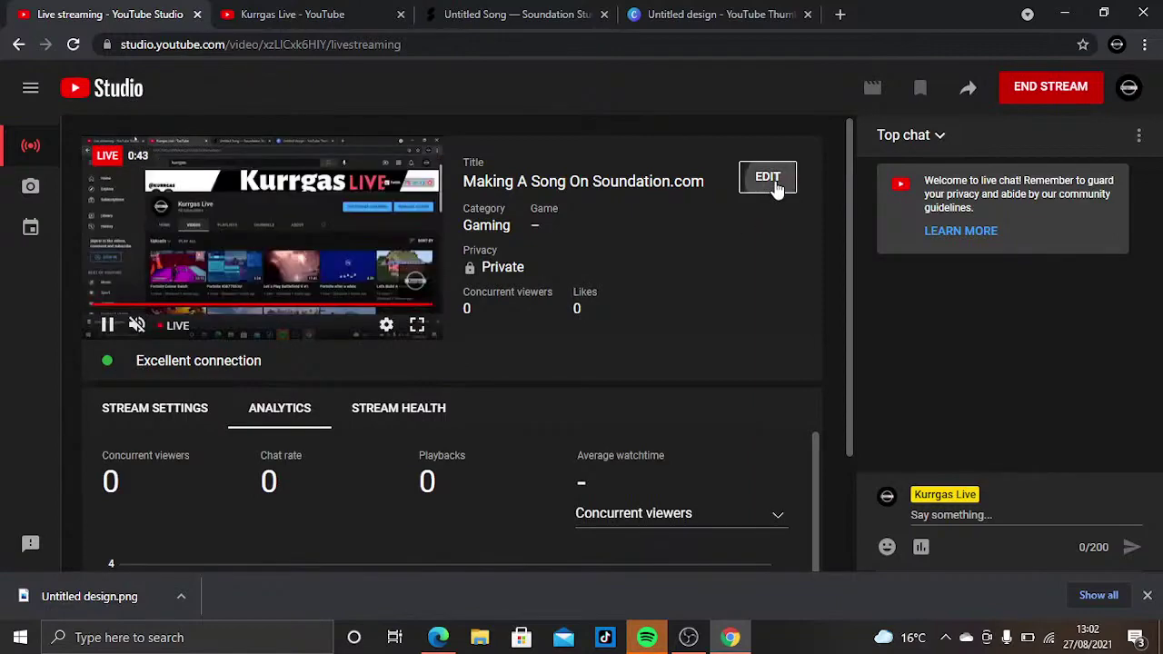
Set the live stream's visibility to Public in its settings and save the change
{"action": "left_click", "coordinate": [768, 178]}
{"action": "scroll", "coordinate": [592, 417], "scroll_direction": "down", "scroll_amount": 2}
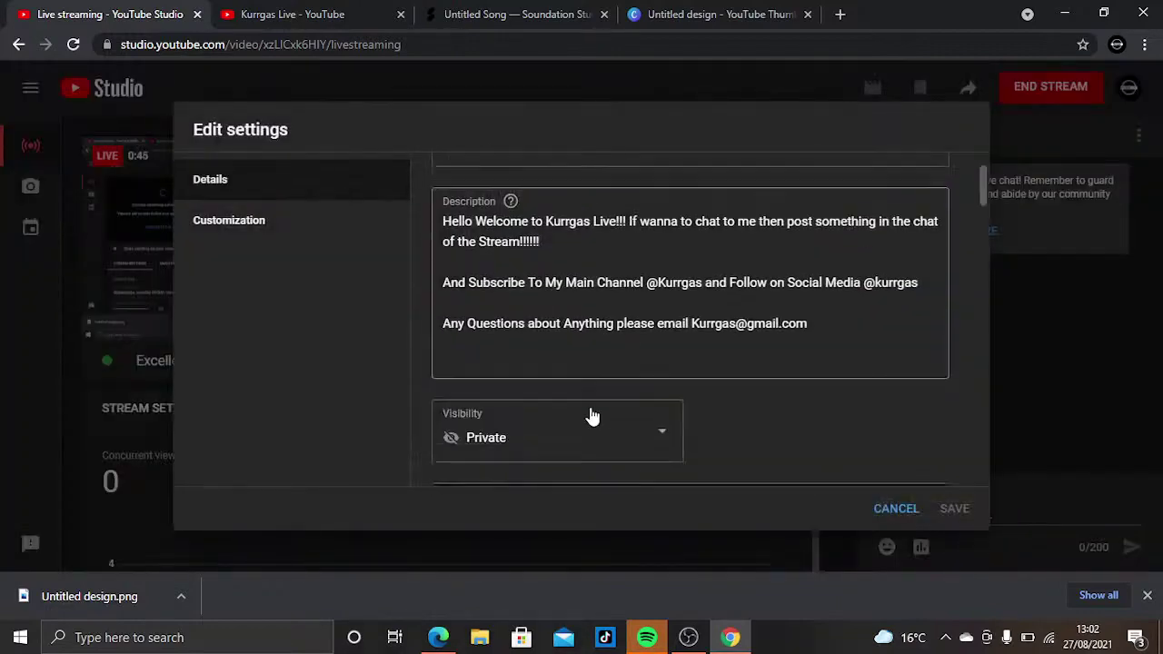
{"action": "left_click", "coordinate": [592, 415]}
{"action": "left_click", "coordinate": [508, 445]}
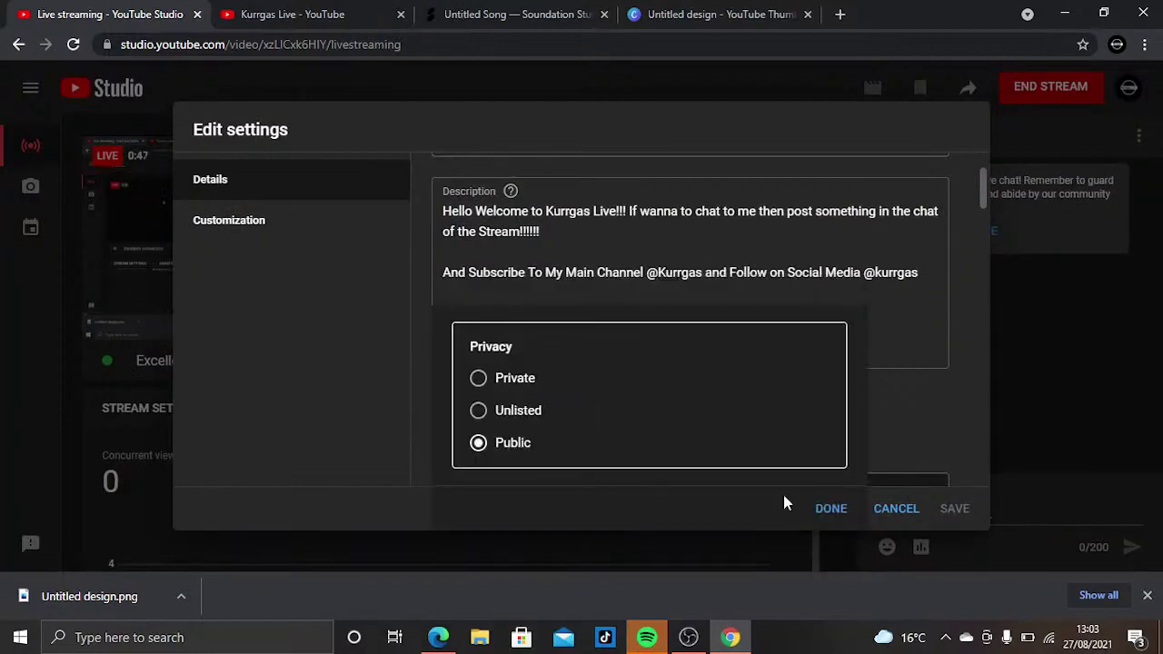
{"action": "left_click", "coordinate": [831, 518]}
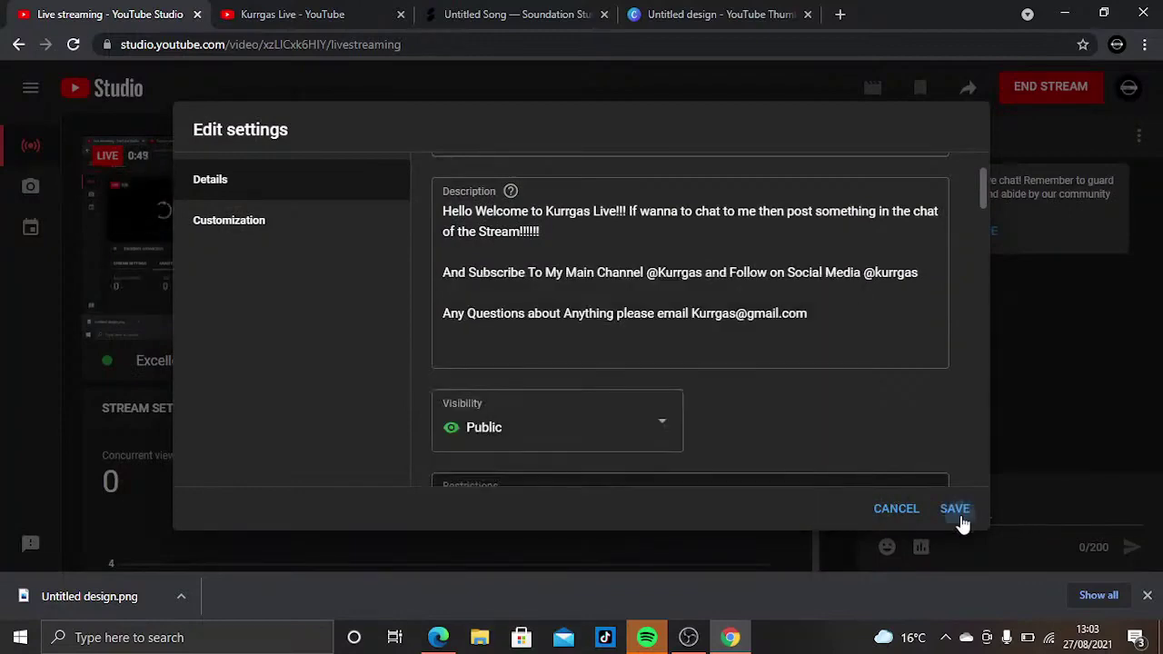
{"action": "left_click", "coordinate": [955, 510]}
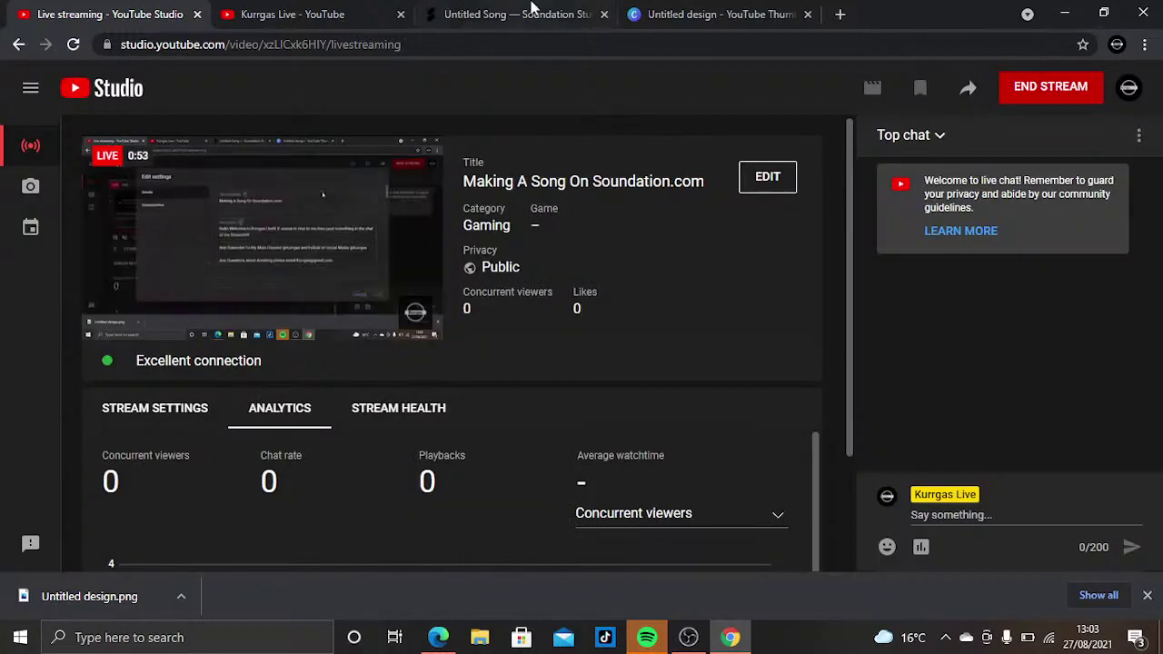
Reload the Kurrgas Live channel's videos page, and close the Untitled design browser tab from the Soundation project
{"action": "left_click", "coordinate": [353, 11]}
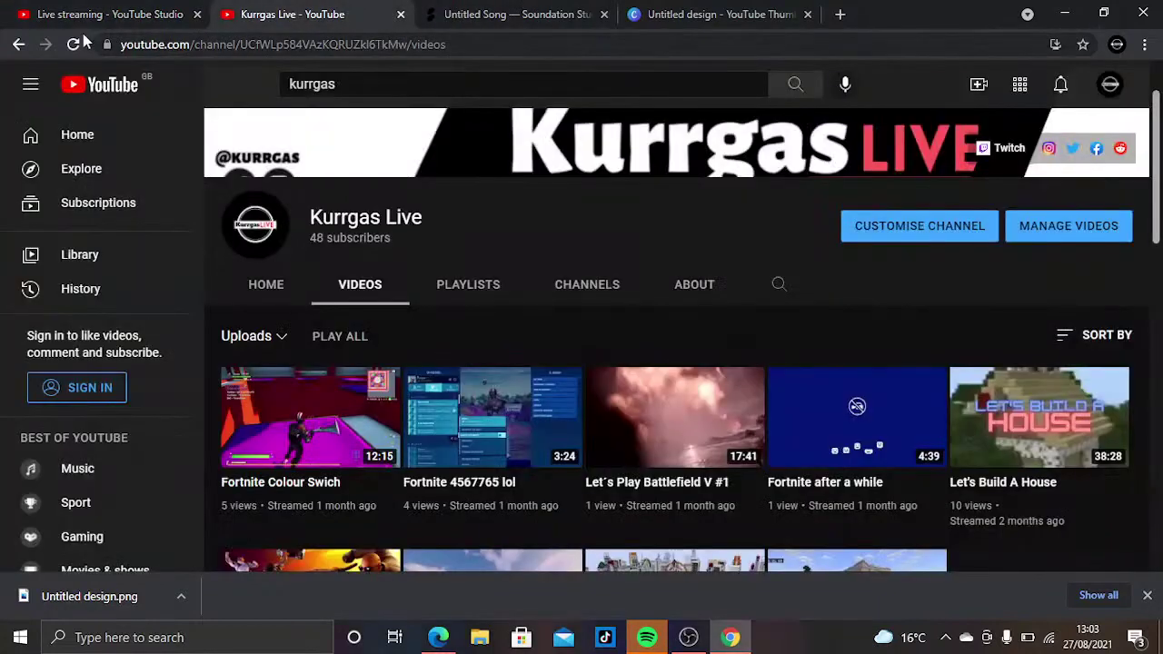
{"action": "left_click", "coordinate": [75, 44]}
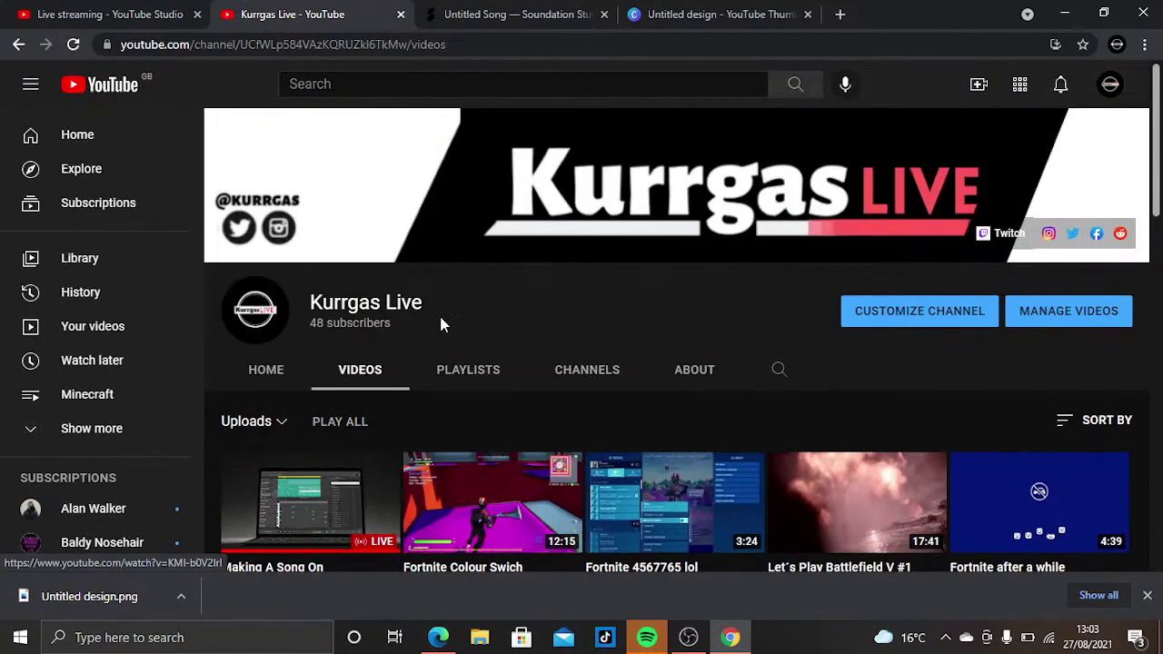
{"action": "left_click", "coordinate": [543, 11]}
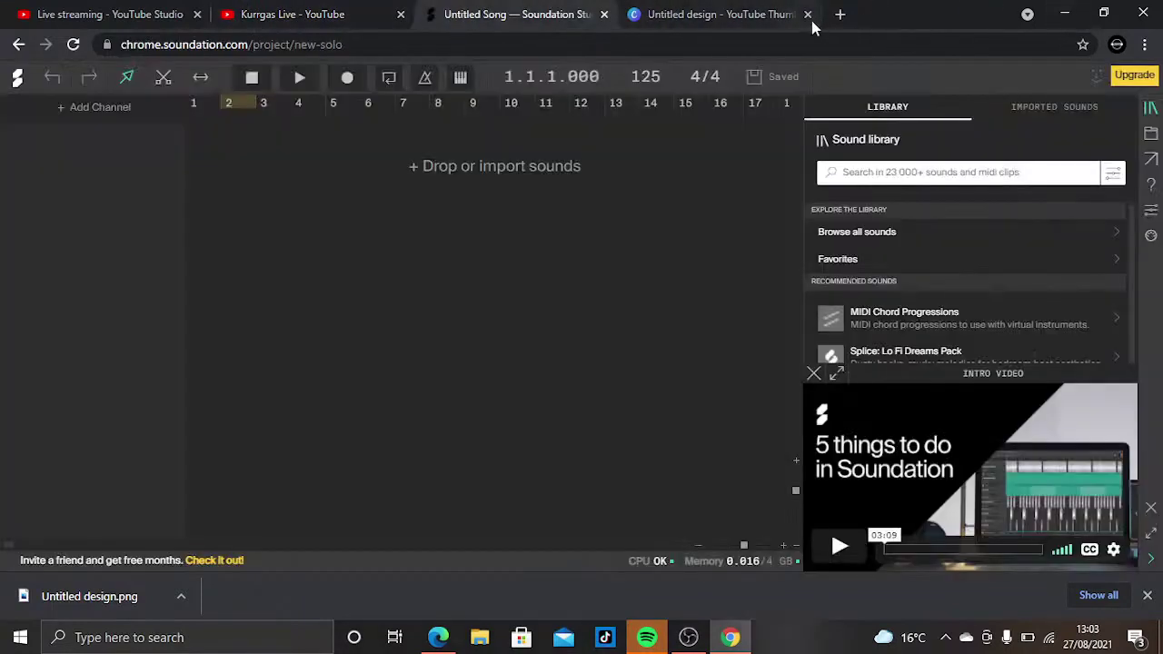
{"action": "left_click", "coordinate": [807, 15]}
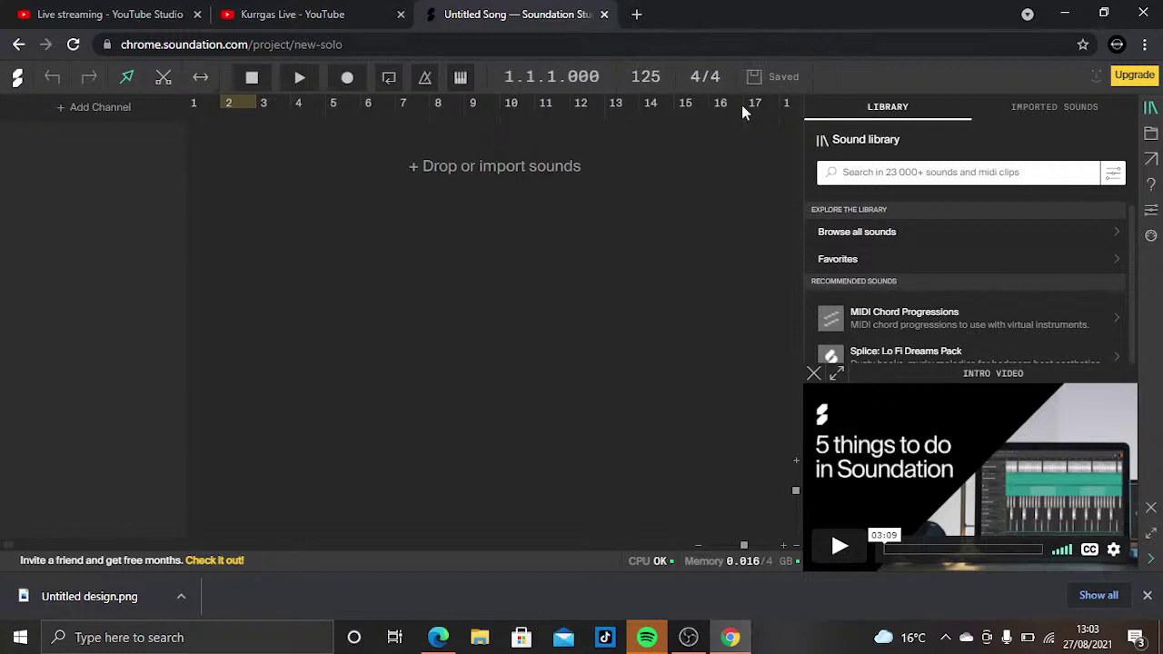
Add an instrument channel to the empty song and look through the Simple Synth presets with its editor open
{"action": "left_click", "coordinate": [128, 117]}
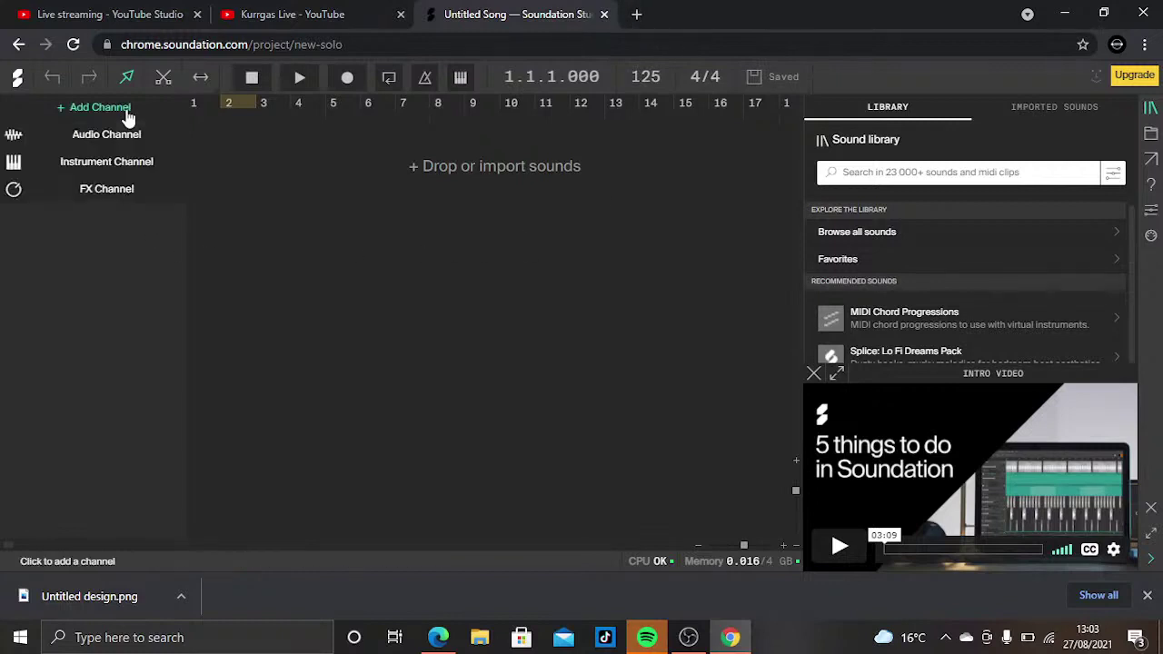
{"action": "left_click", "coordinate": [127, 164]}
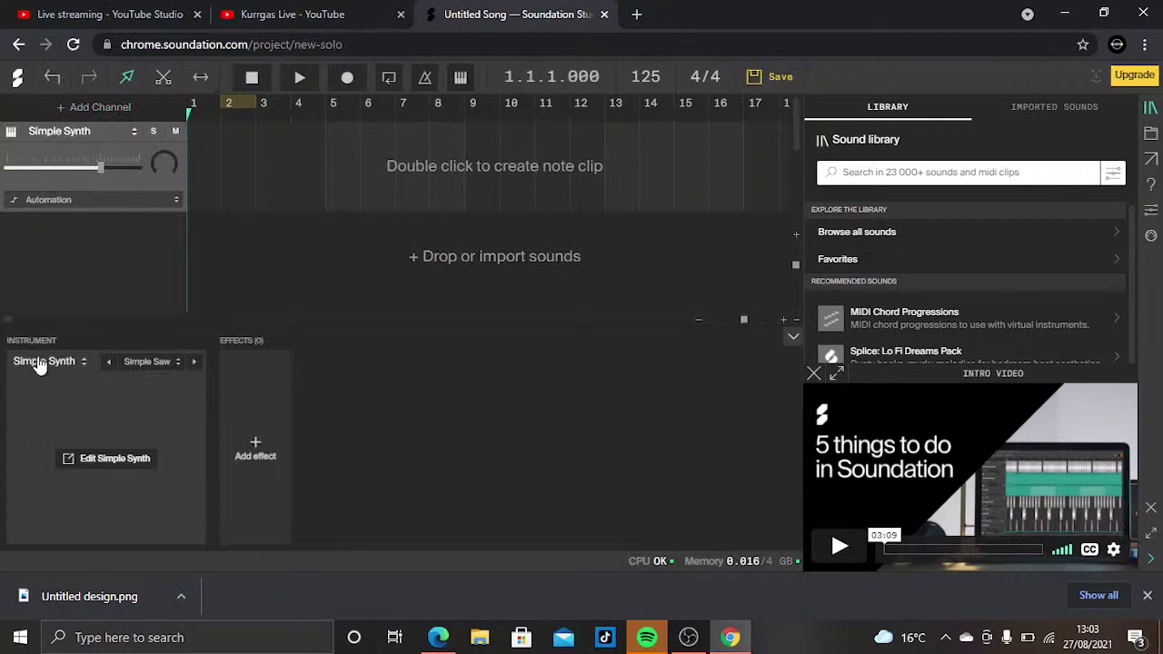
{"action": "left_click", "coordinate": [102, 460]}
{"action": "left_click", "coordinate": [156, 363]}
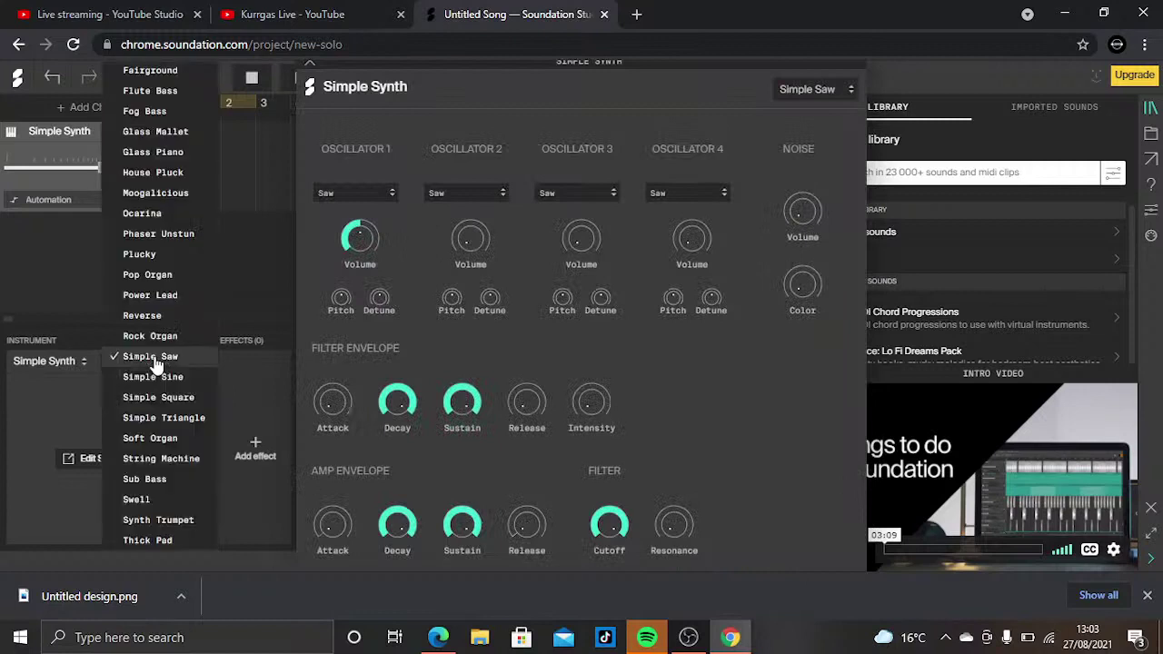
{"action": "scroll", "coordinate": [145, 409], "scroll_direction": "down", "scroll_amount": 1}
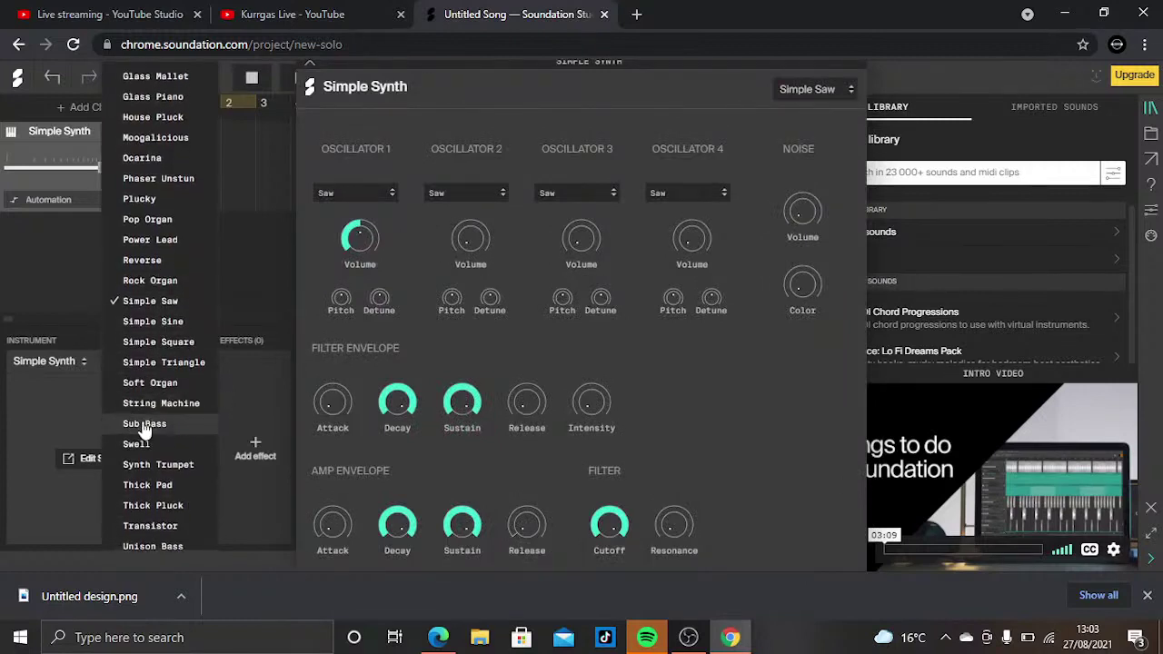
{"action": "scroll", "coordinate": [145, 409], "scroll_direction": "up", "scroll_amount": 1}
Change the channel's instrument to SPC, load the EDM pack, and close the instrument editor
{"action": "left_click", "coordinate": [92, 410]}
{"action": "left_click", "coordinate": [70, 370]}
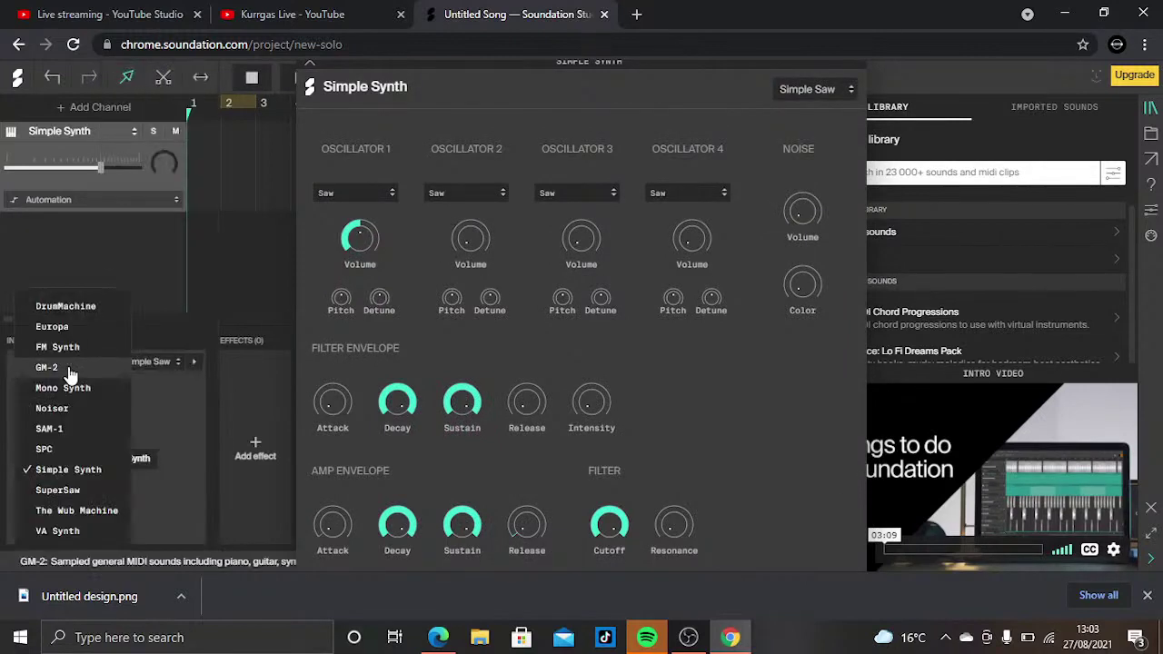
{"action": "left_click", "coordinate": [90, 448]}
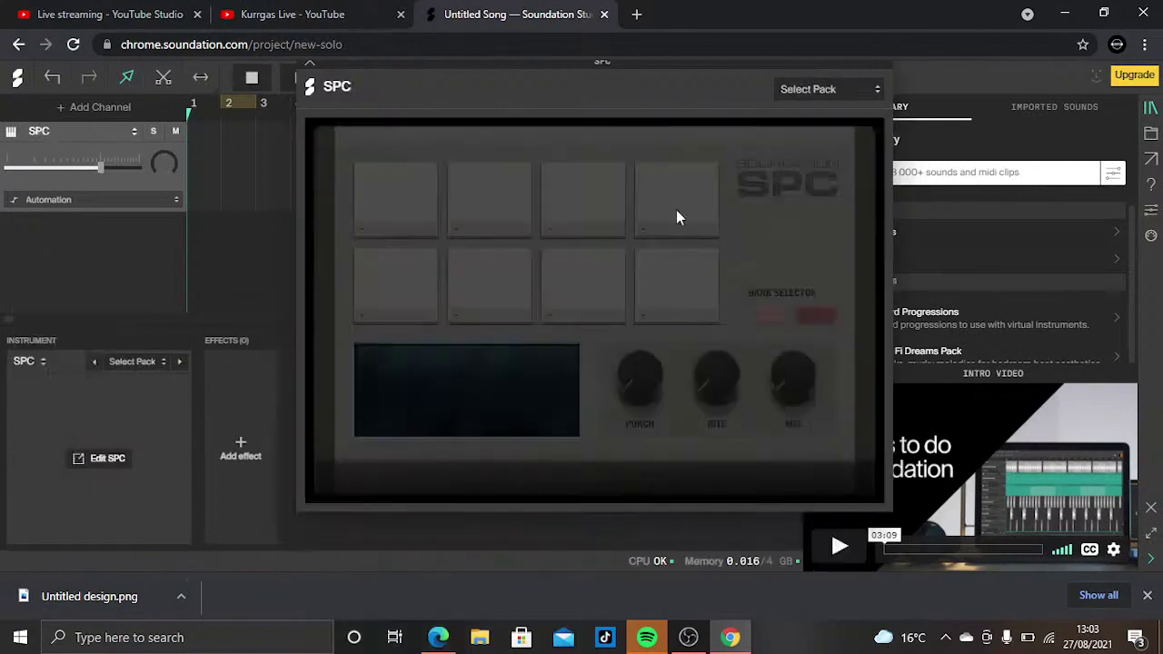
{"action": "left_click", "coordinate": [818, 90]}
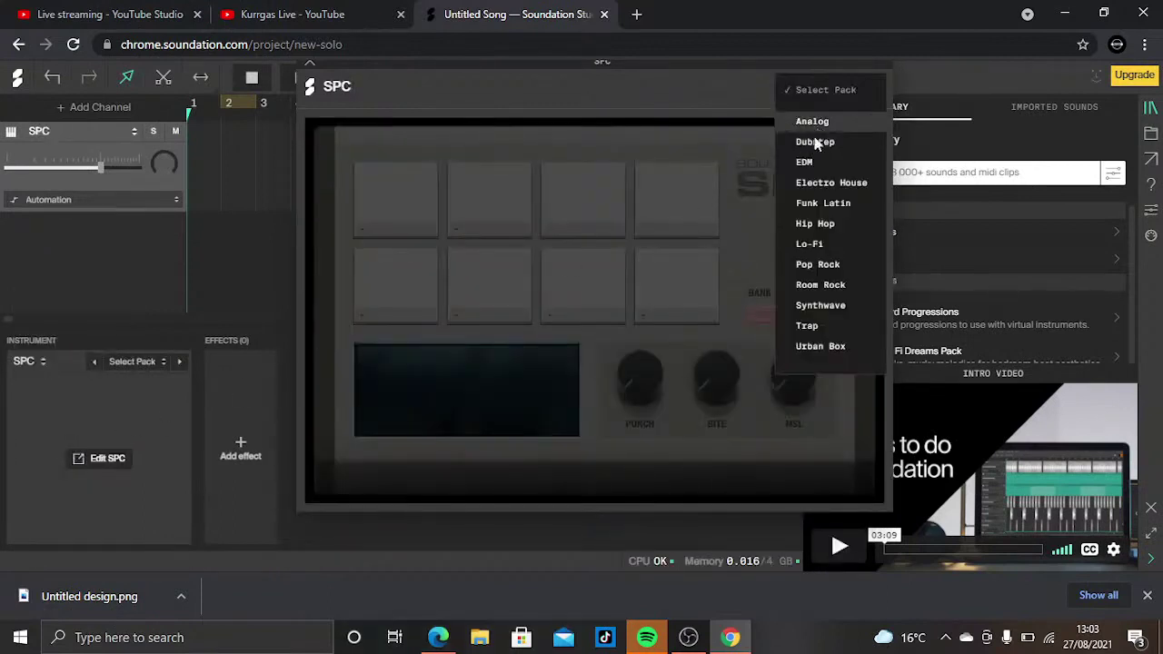
{"action": "left_click", "coordinate": [806, 163]}
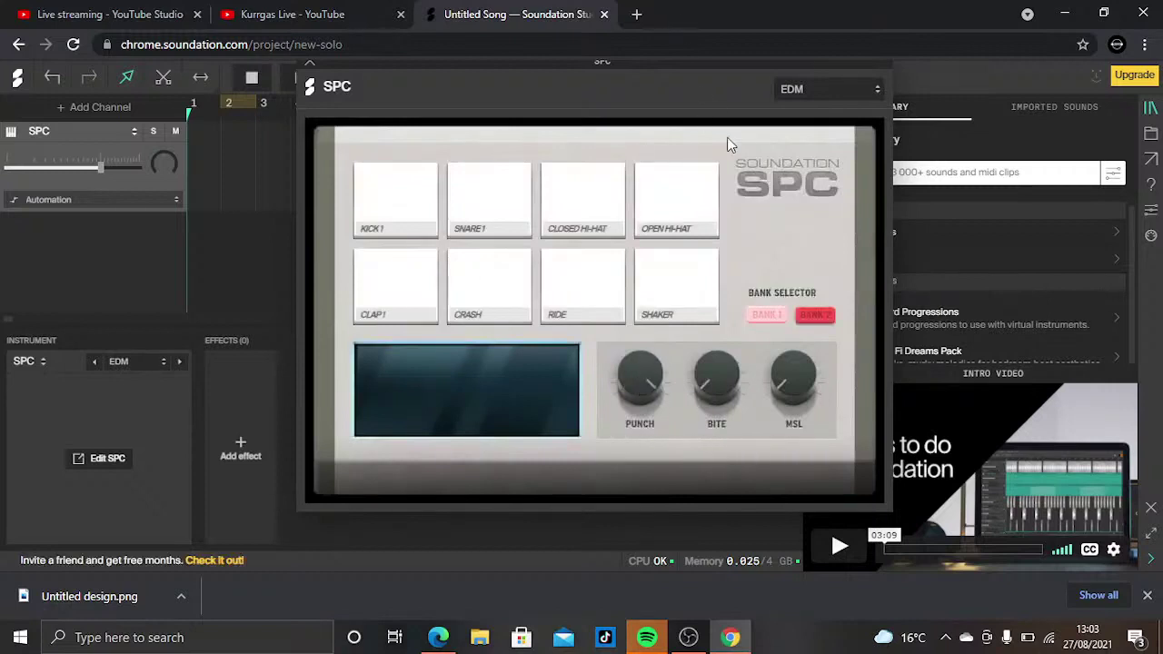
{"action": "left_click", "coordinate": [308, 73]}
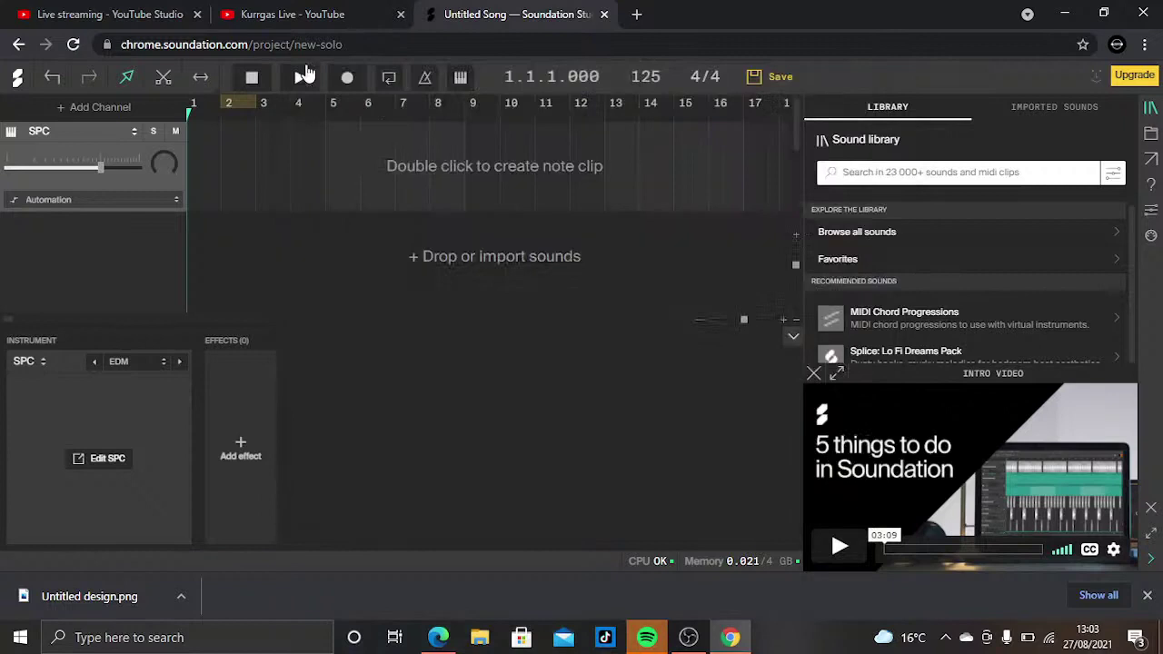
Create a note clip in bar 1 of the SPC channel, place a C3 note on each of the four beats, and play it
{"action": "double_click", "coordinate": [200, 176]}
{"action": "double_click", "coordinate": [200, 176]}
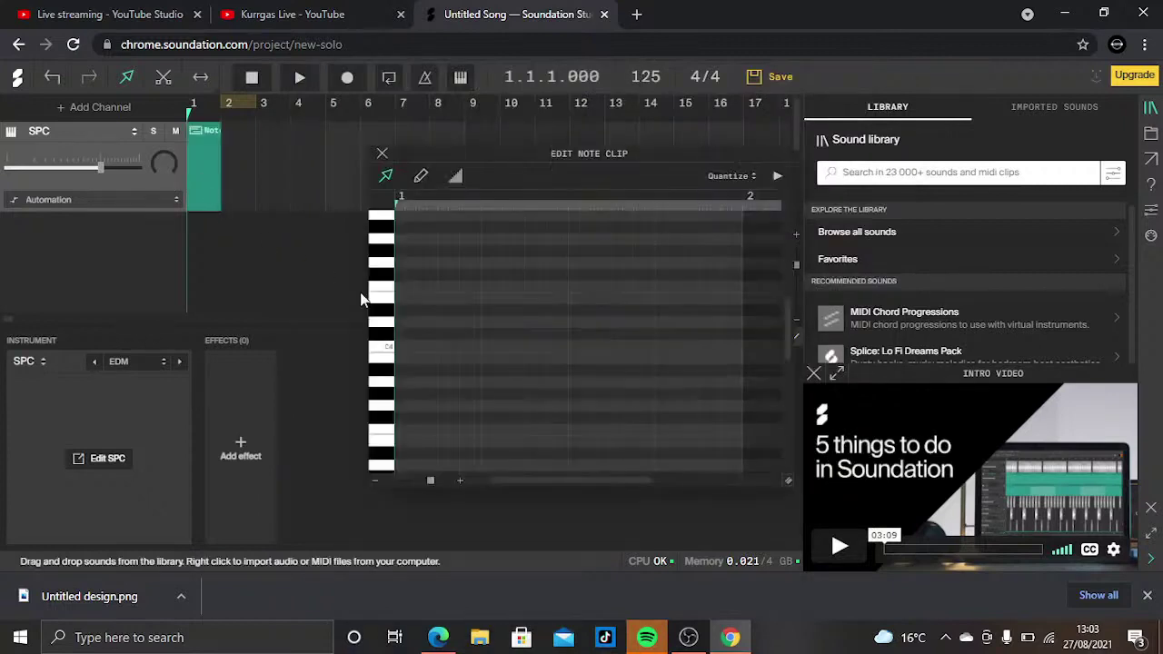
{"action": "scroll", "coordinate": [393, 353], "scroll_direction": "down", "scroll_amount": 4}
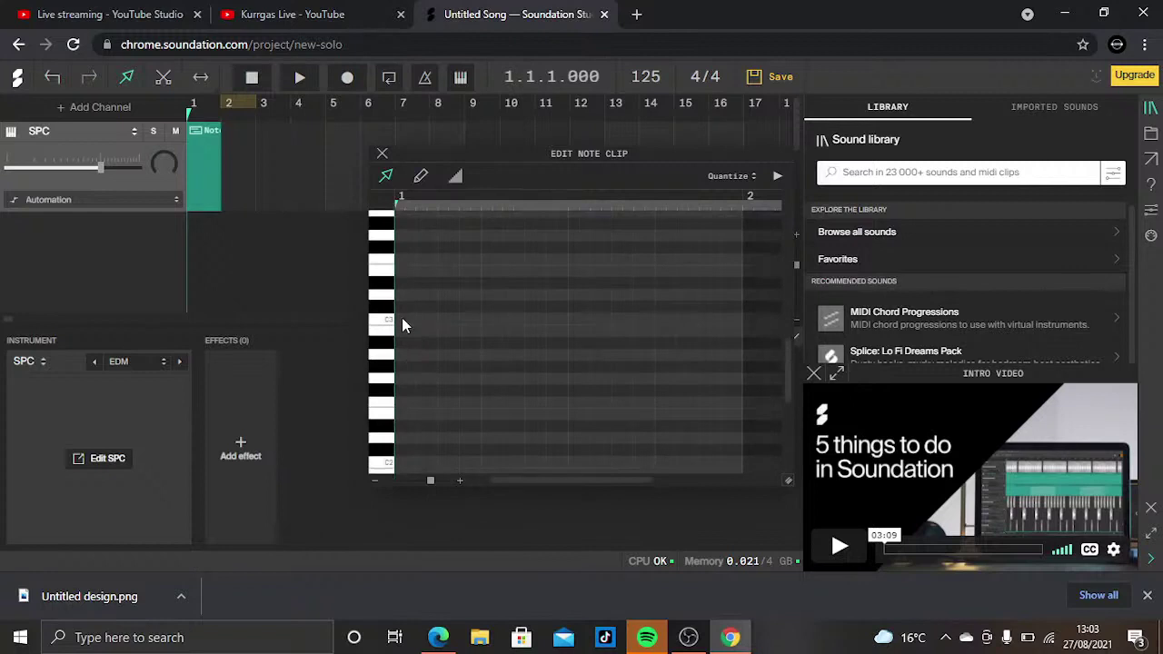
{"action": "double_click", "coordinate": [402, 319]}
{"action": "left_click_drag", "start_coordinate": [580, 307], "coordinate": [580, 319]}
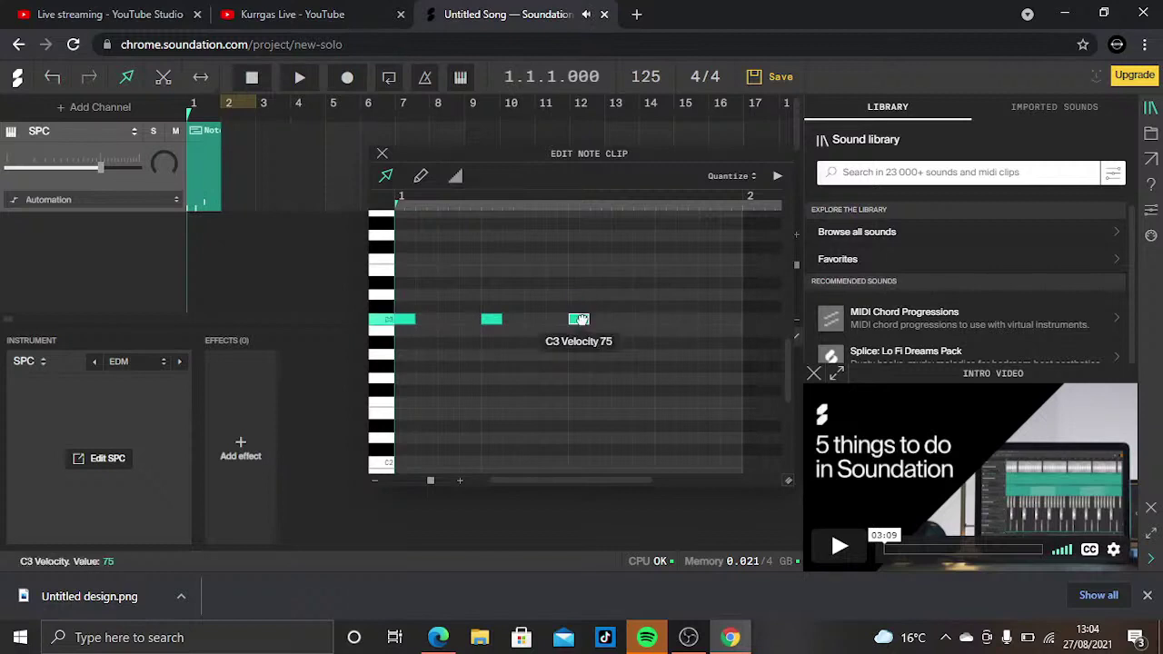
{"action": "double_click", "coordinate": [666, 321]}
{"action": "key", "text": "space"}
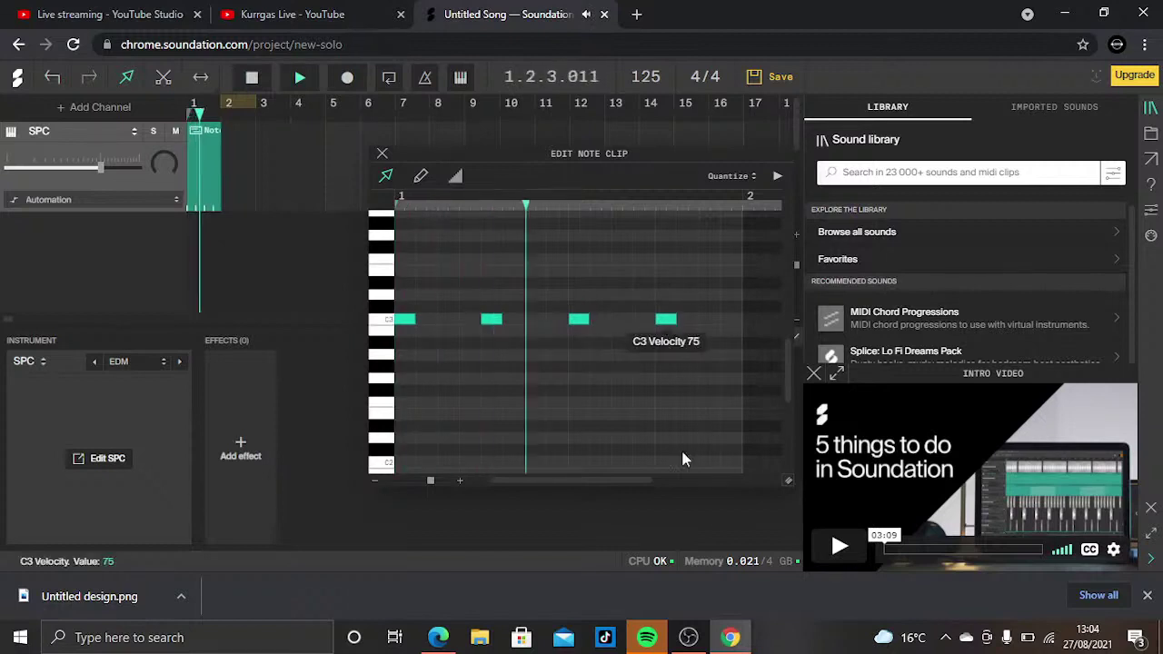
Switch to OBS, examine the audio mixer levels in the maximized window, and return to the song project
{"action": "left_click", "coordinate": [688, 640]}
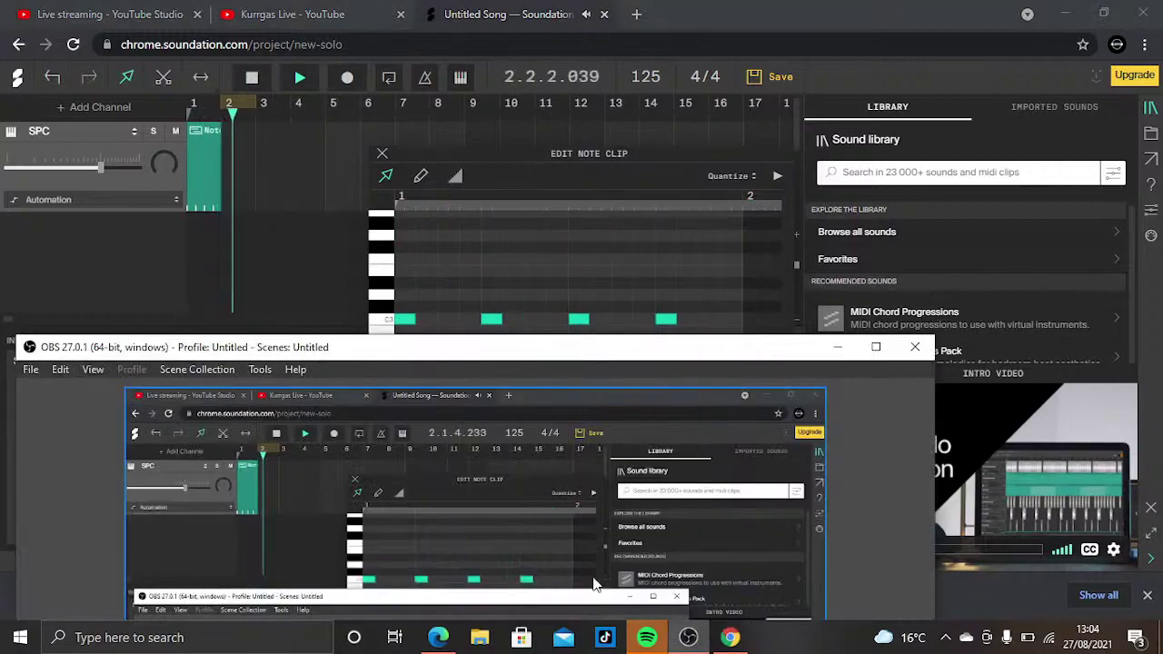
{"action": "left_click_drag", "start_coordinate": [602, 350], "coordinate": [638, 4]}
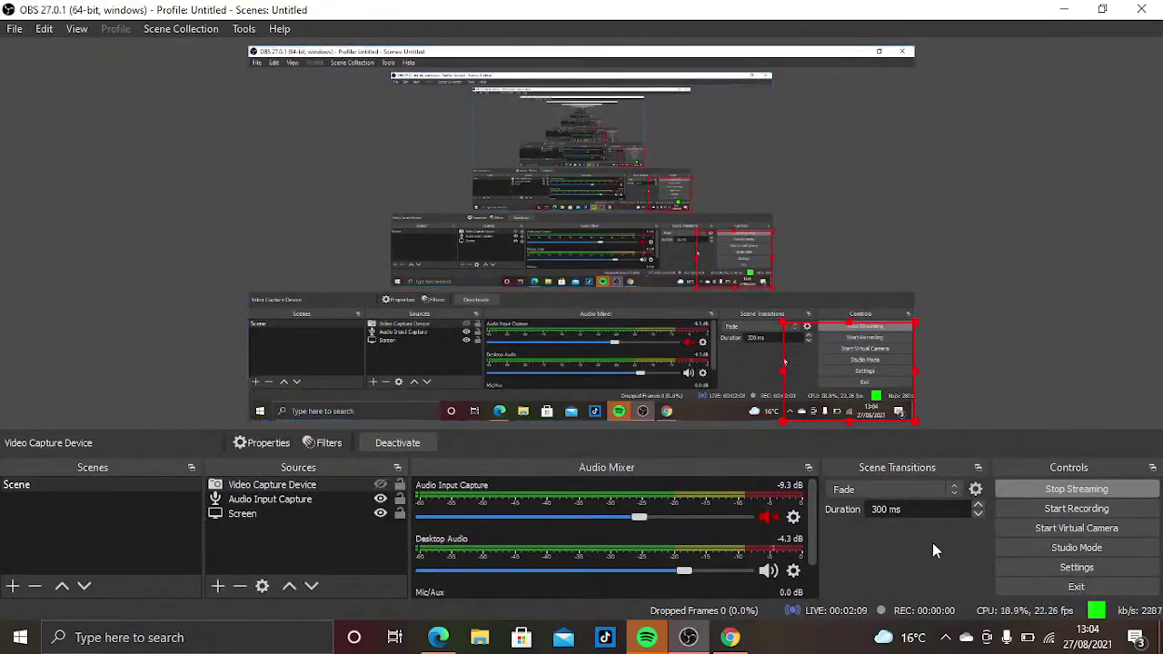
{"action": "left_click", "coordinate": [1065, 8]}
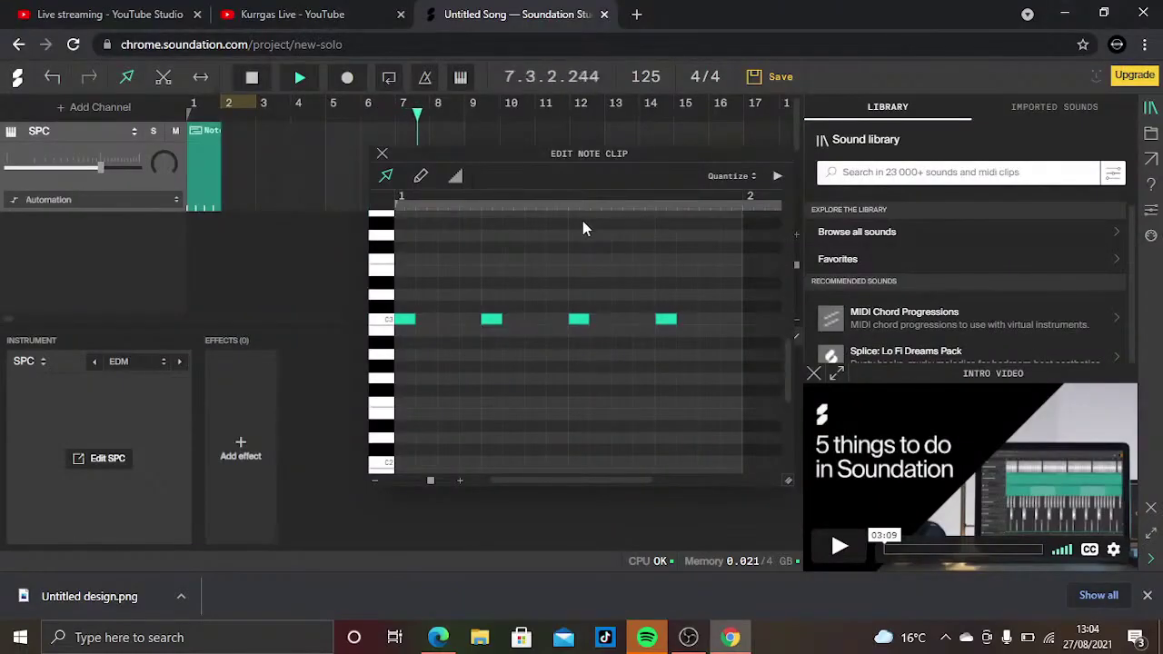
Open the live stream "Making A Song On Soundation.com" from the channel page to check its playback, and return to Soundation
{"action": "left_click", "coordinate": [288, 16]}
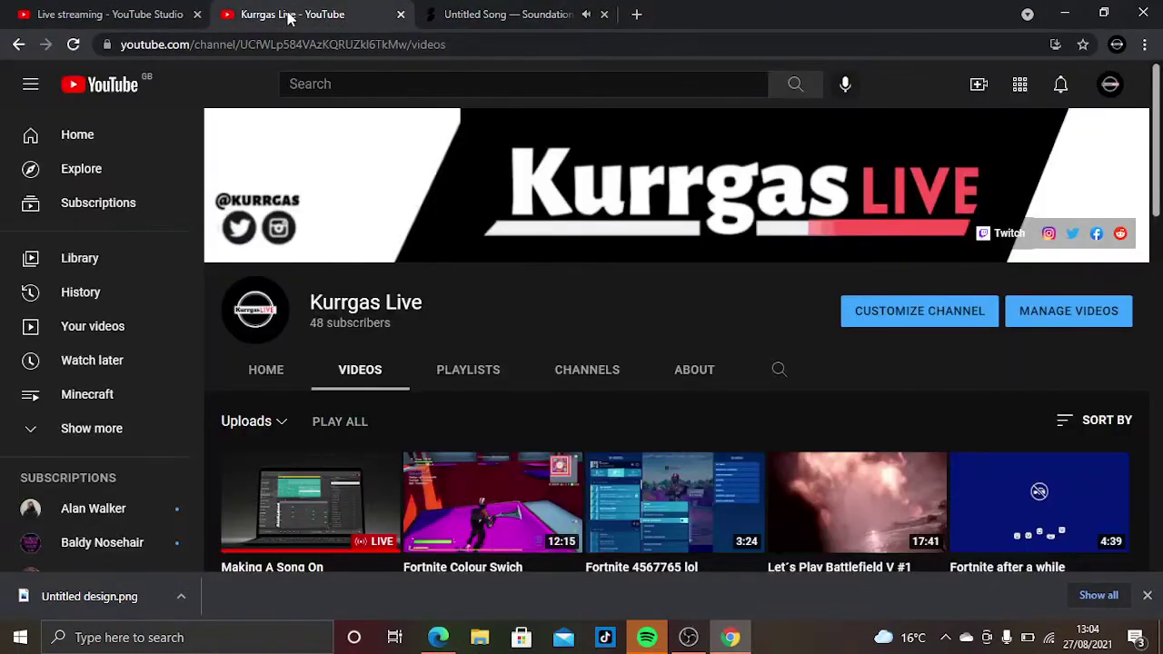
{"action": "left_click", "coordinate": [257, 493]}
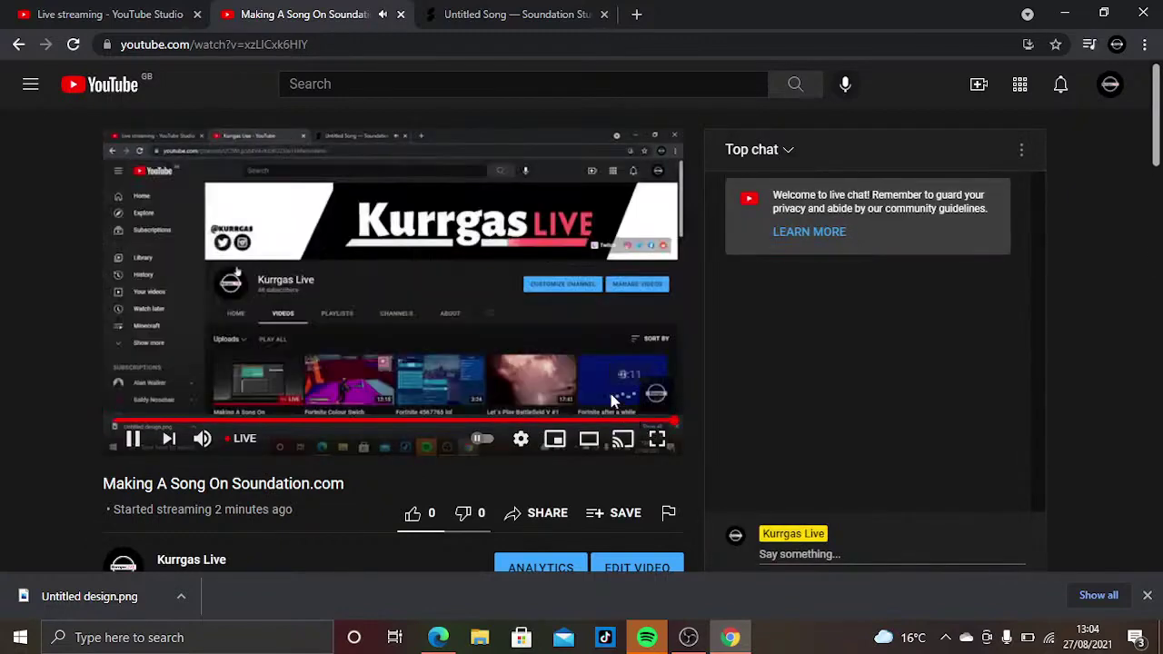
{"action": "left_click", "coordinate": [466, 13]}
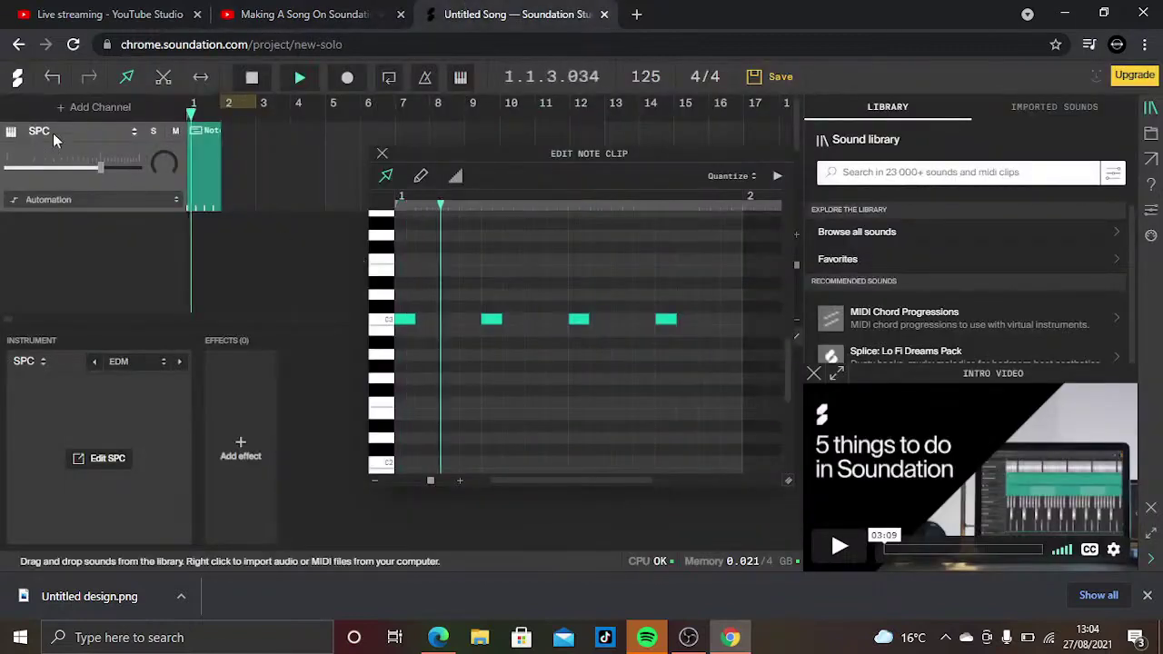
Loop the song's playback over bar 1, with a quick check of the live stream page
{"action": "left_click_drag", "start_coordinate": [216, 100], "coordinate": [218, 98]}
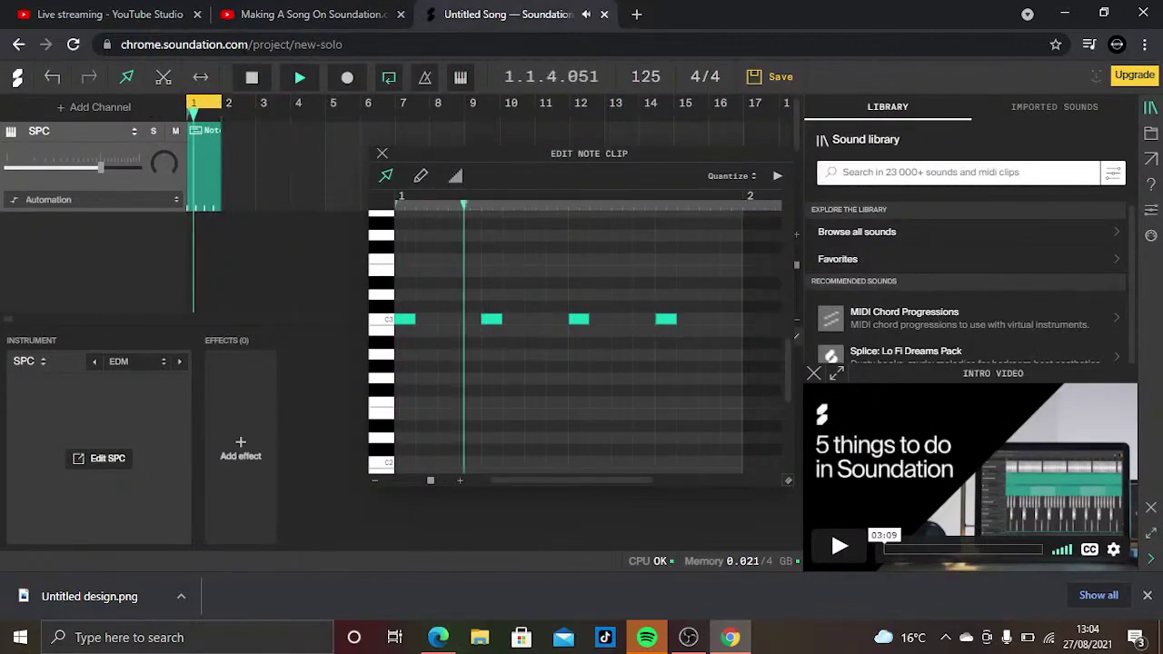
{"action": "left_click", "coordinate": [266, 14]}
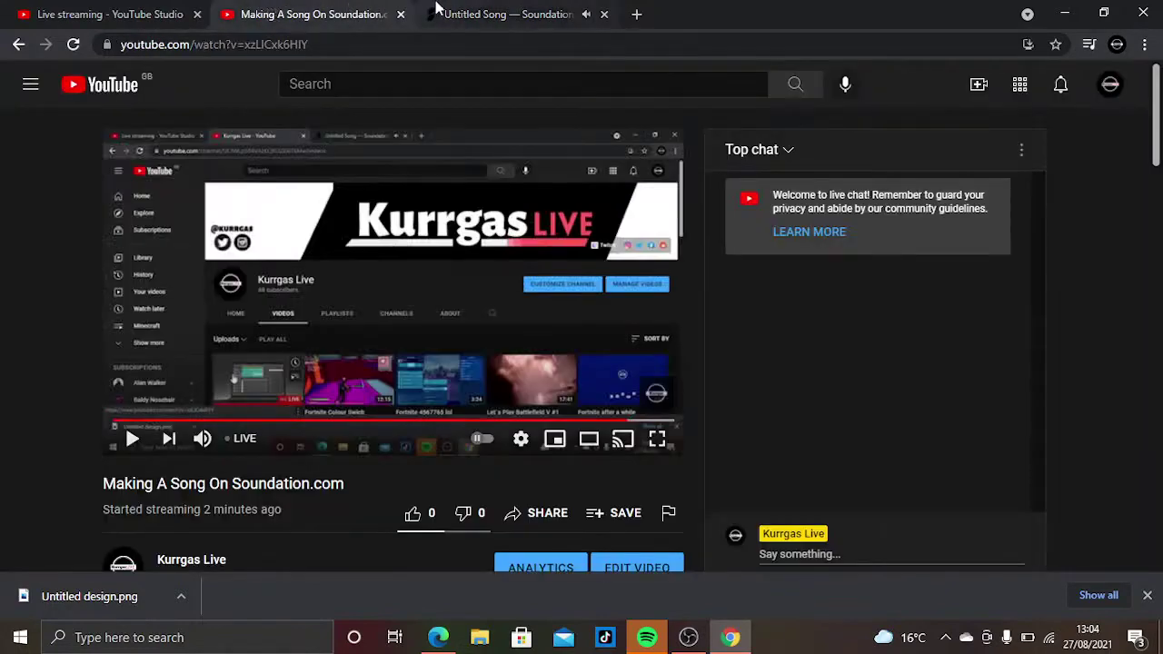
{"action": "left_click", "coordinate": [437, 9]}
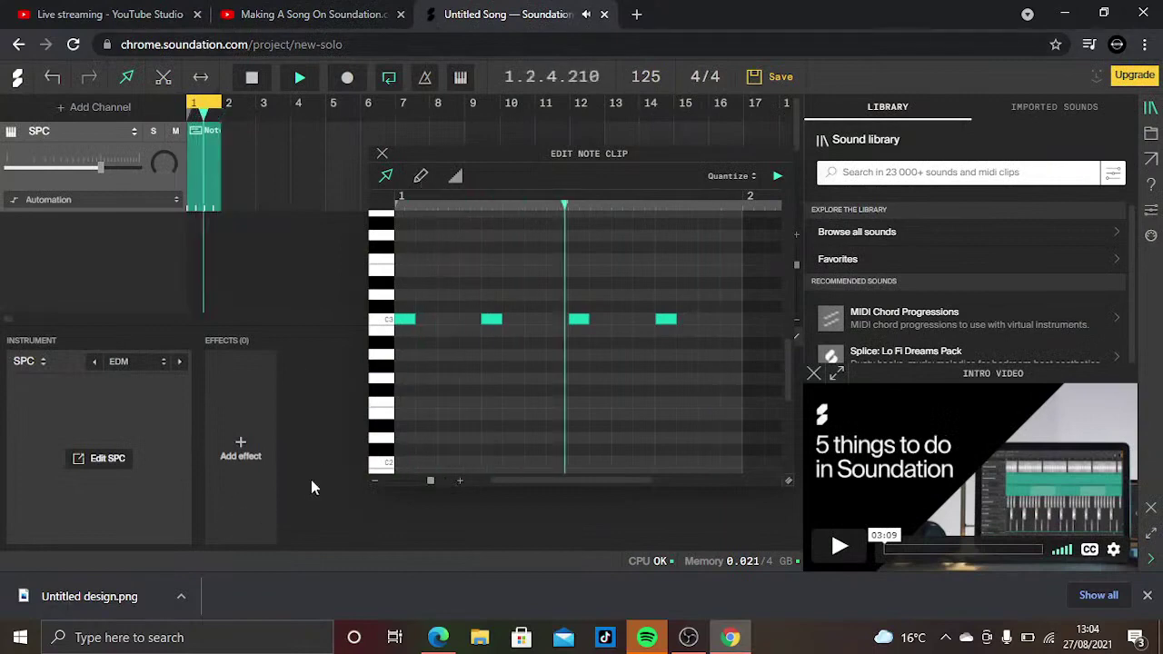
Add notes one row above C3 on beats 2 and 4 of the clip, and close the note editor
{"action": "double_click", "coordinate": [492, 308]}
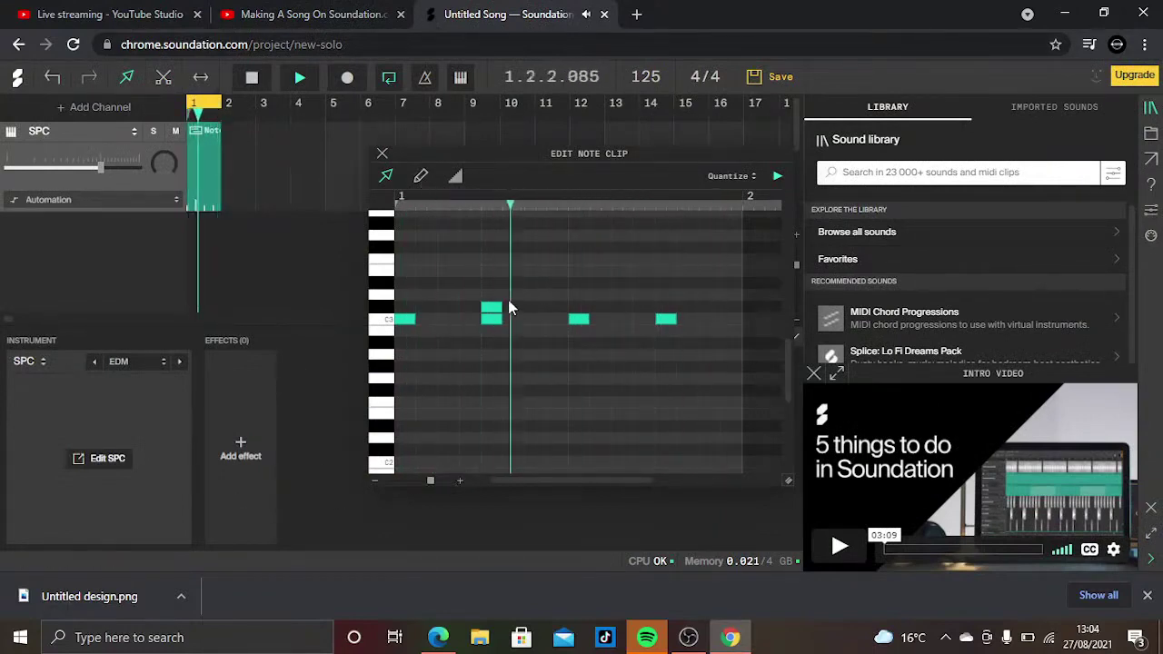
{"action": "double_click", "coordinate": [667, 308]}
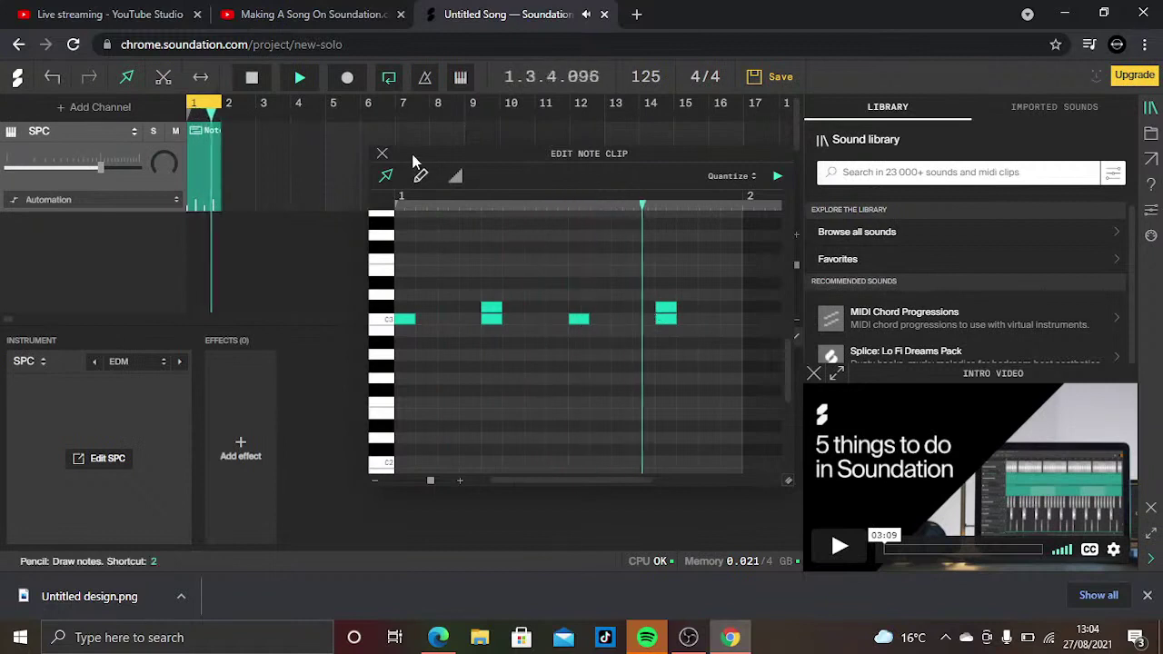
{"action": "left_click", "coordinate": [332, 214]}
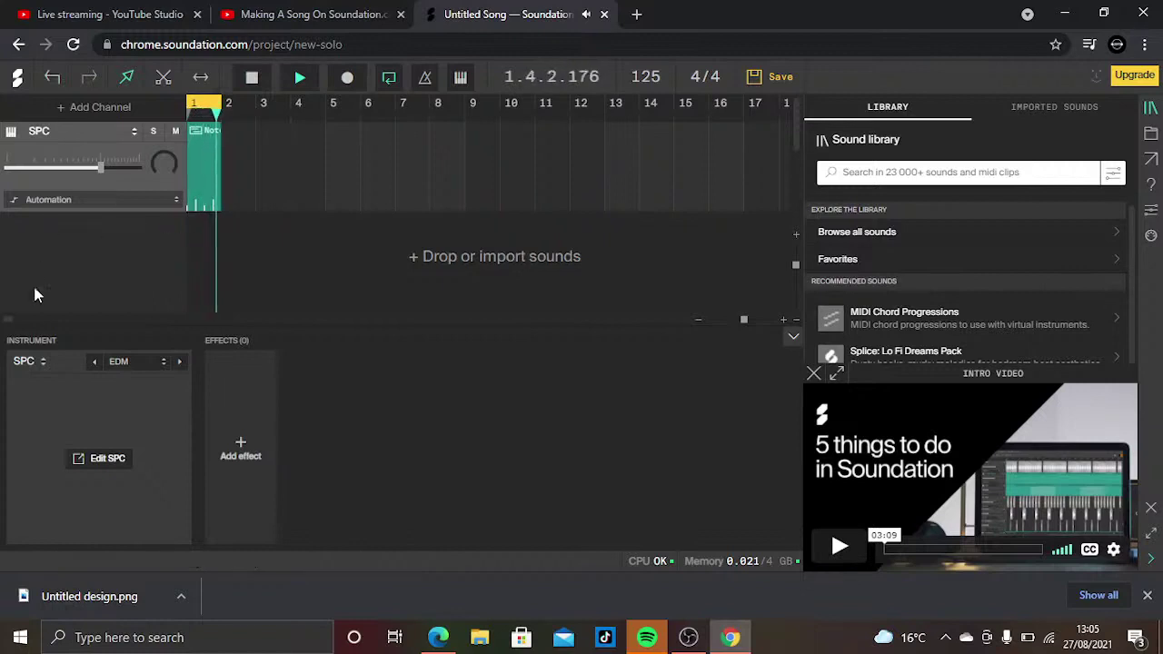
Add a second instrument channel below the SPC channel
{"action": "left_click", "coordinate": [94, 107]}
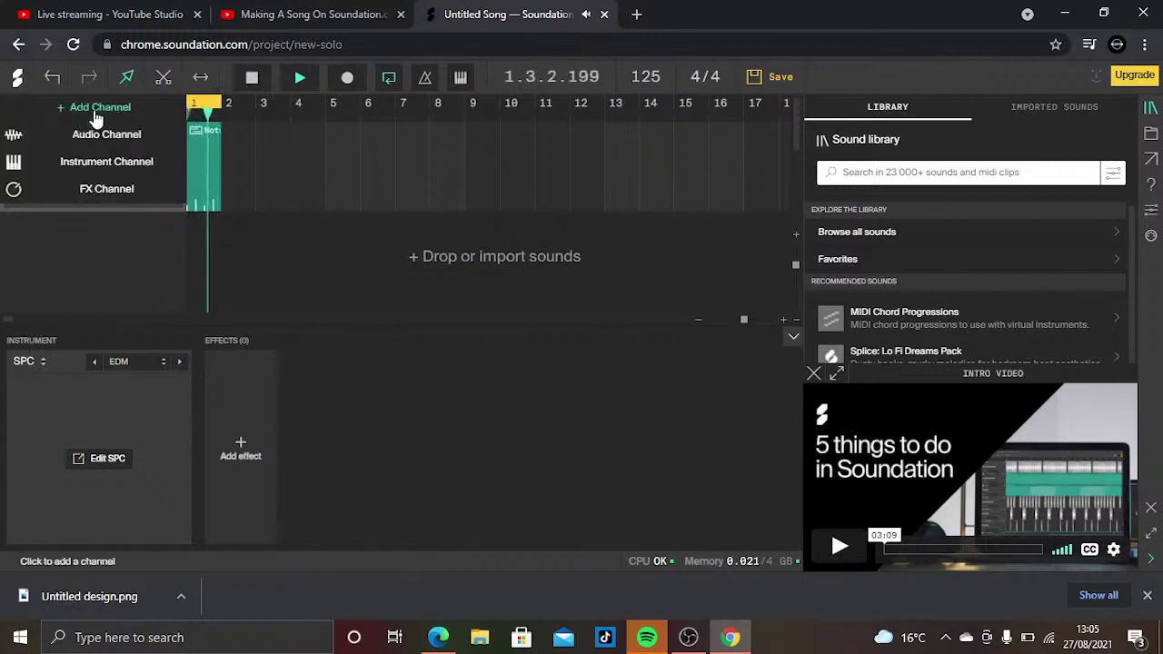
{"action": "left_click", "coordinate": [107, 162]}
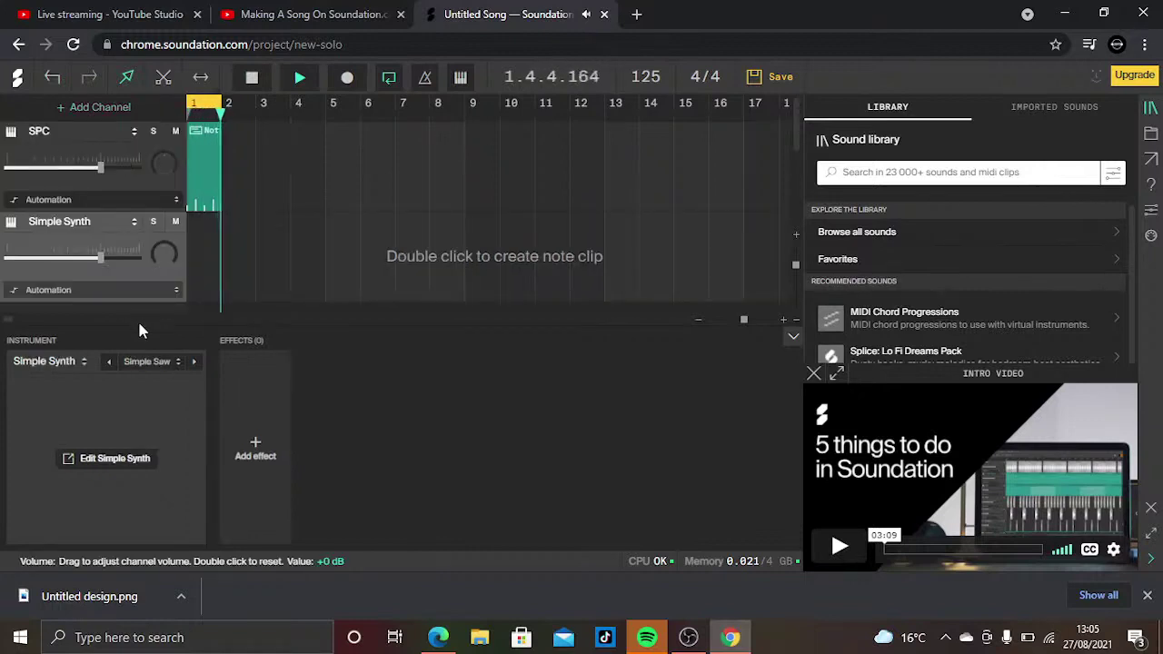
Try the String Machine preset on the new Simple Synth channel
{"action": "left_click", "coordinate": [148, 361]}
{"action": "scroll", "coordinate": [162, 391], "scroll_direction": "down", "scroll_amount": 1}
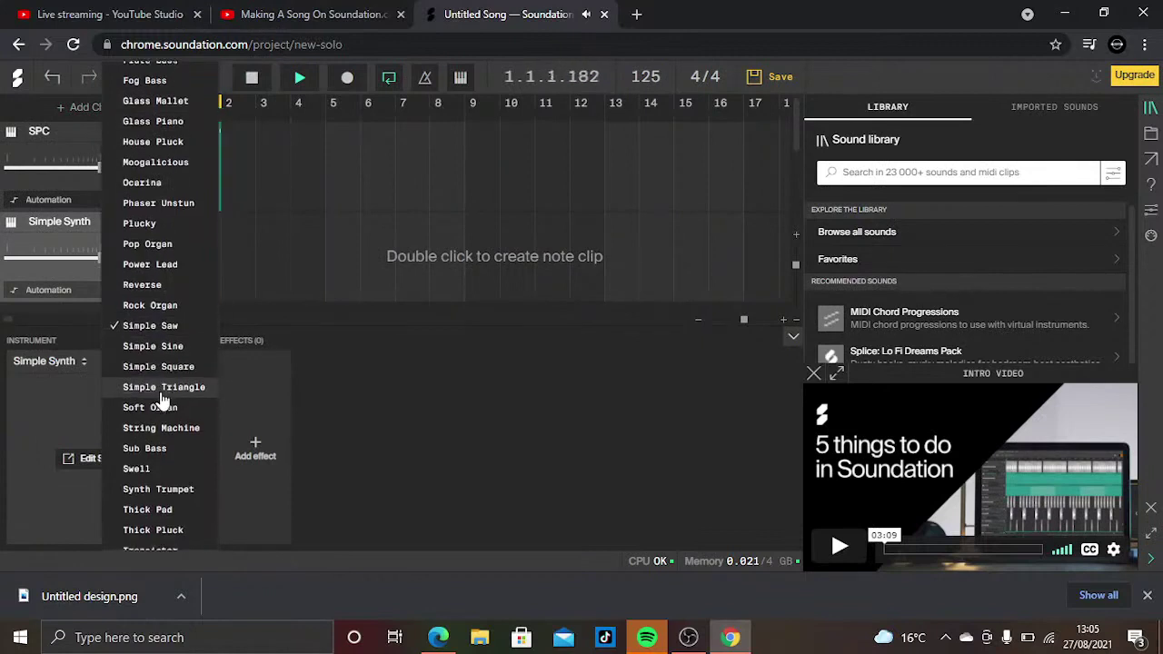
{"action": "scroll", "coordinate": [162, 399], "scroll_direction": "down", "scroll_amount": 1}
{"action": "left_click", "coordinate": [166, 411]}
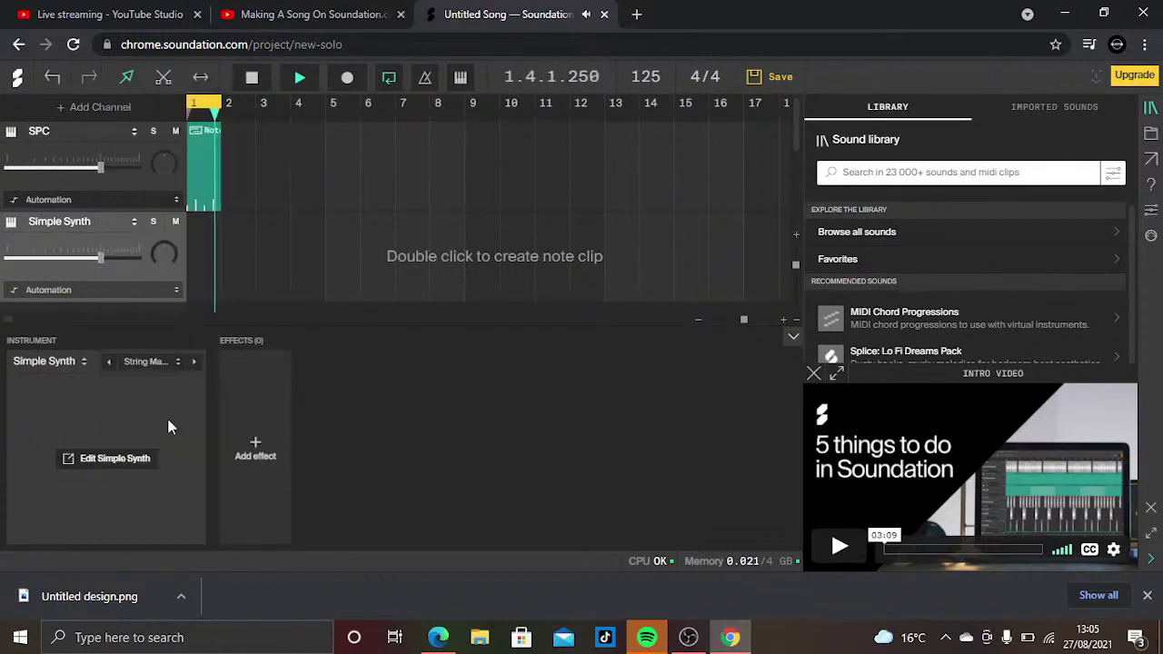
Set the Simple Synth channel's preset to Sub Bass
{"action": "left_click", "coordinate": [164, 362]}
{"action": "scroll", "coordinate": [168, 404], "scroll_direction": "down", "scroll_amount": 2}
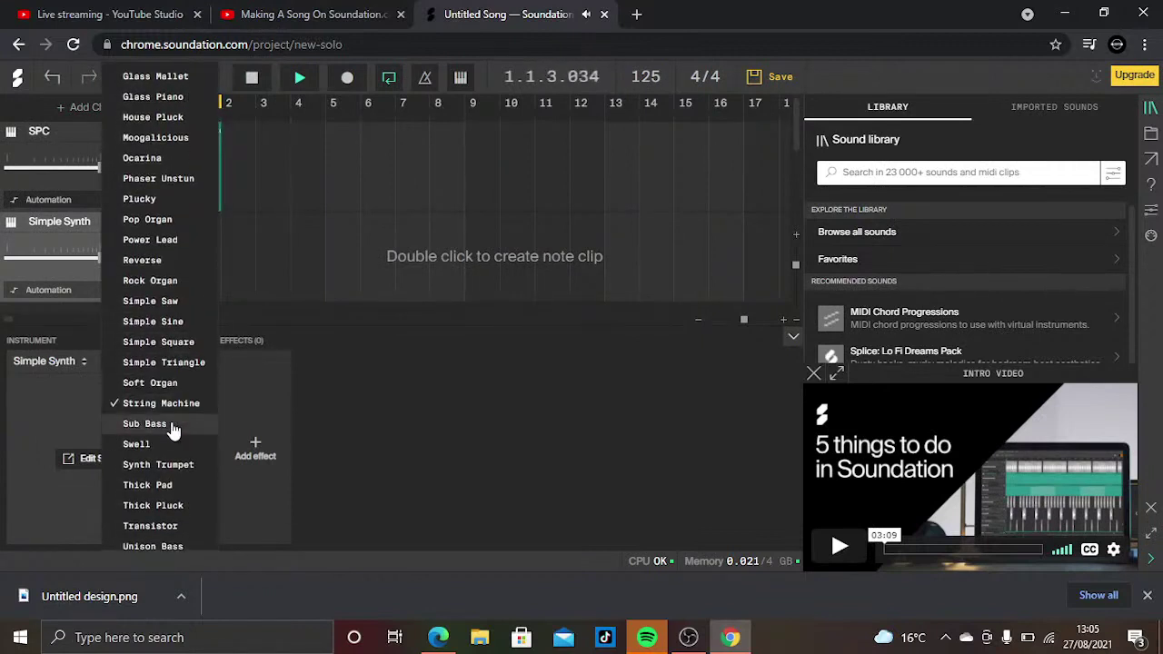
{"action": "left_click", "coordinate": [169, 421]}
Create a note clip in bar 1 of the Simple Synth channel with two C4 notes in beat 1 and two B3 notes in beat 3
{"action": "double_click", "coordinate": [198, 286]}
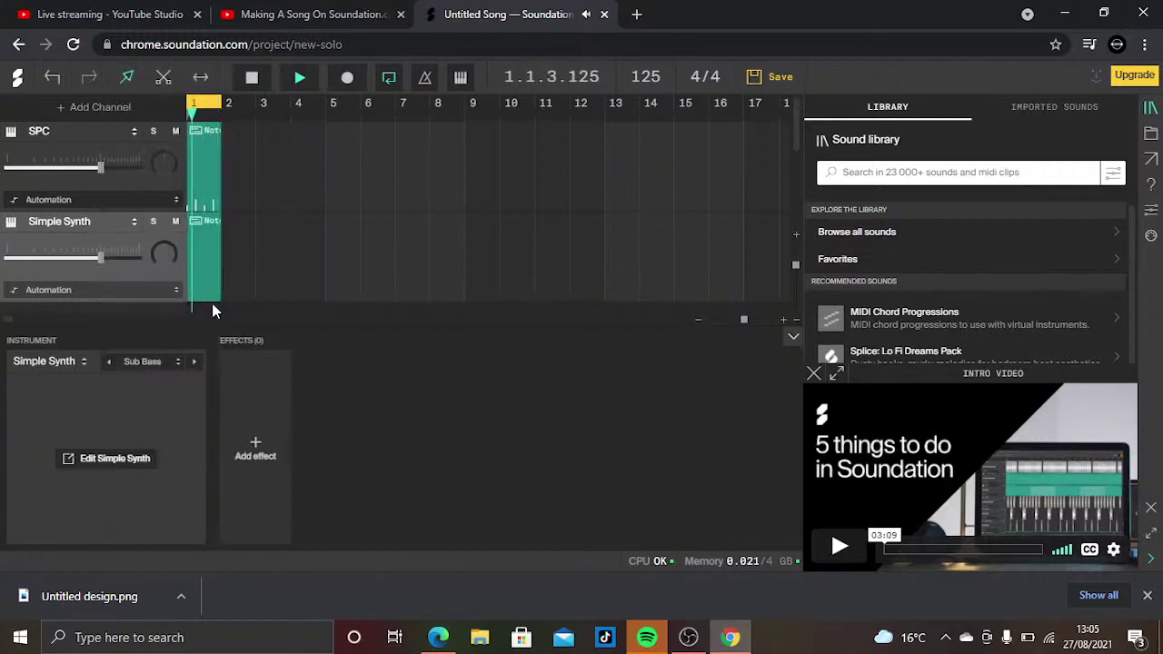
{"action": "double_click", "coordinate": [212, 225]}
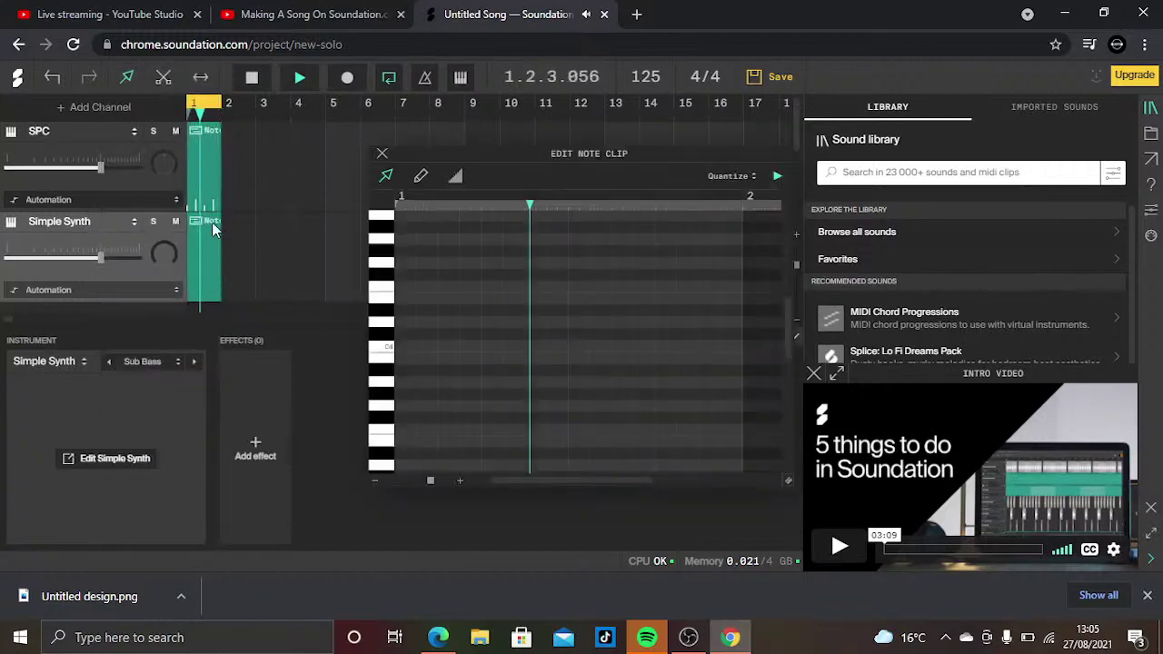
{"action": "double_click", "coordinate": [413, 348]}
{"action": "double_click", "coordinate": [449, 348]}
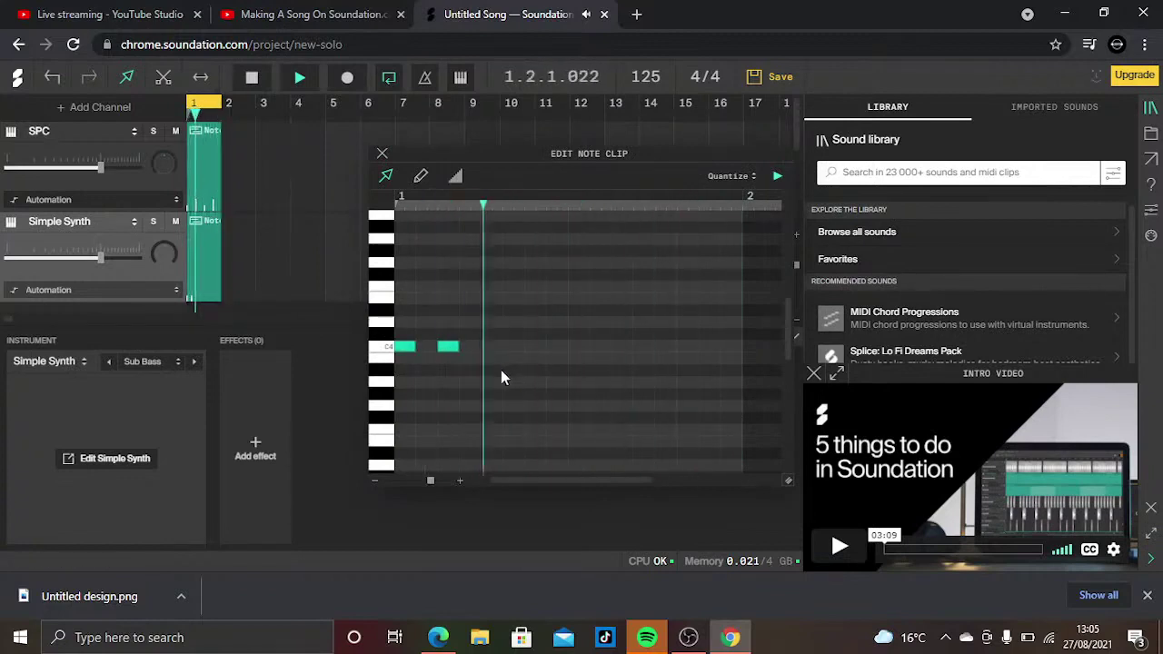
{"action": "left_click", "coordinate": [579, 358]}
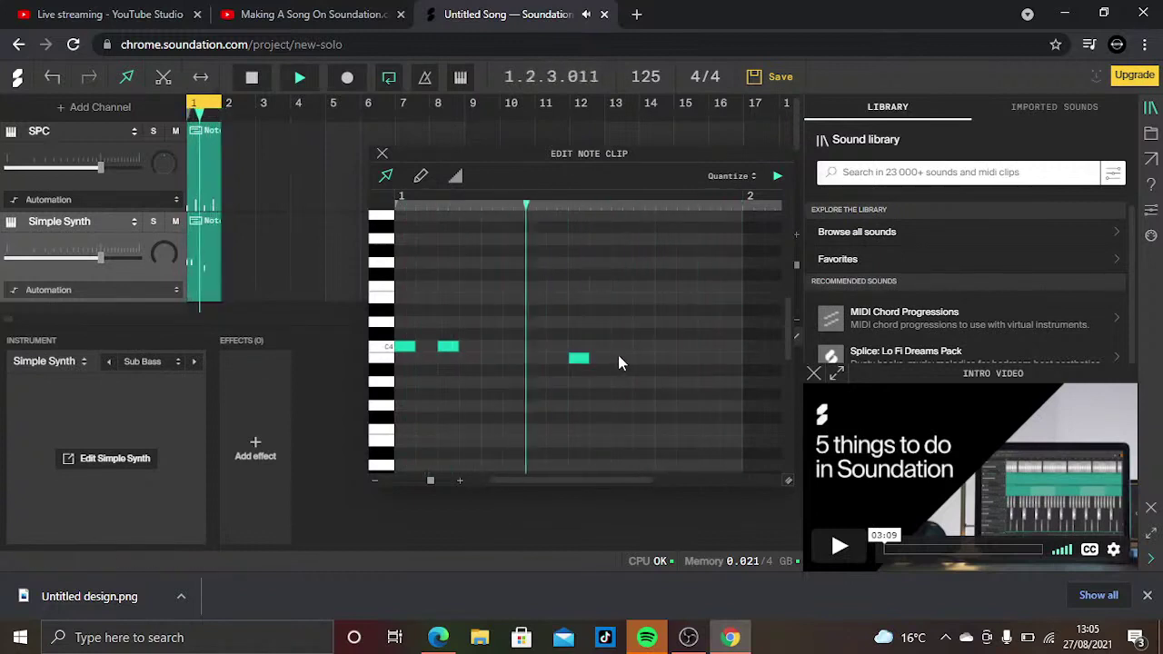
{"action": "left_click", "coordinate": [623, 359]}
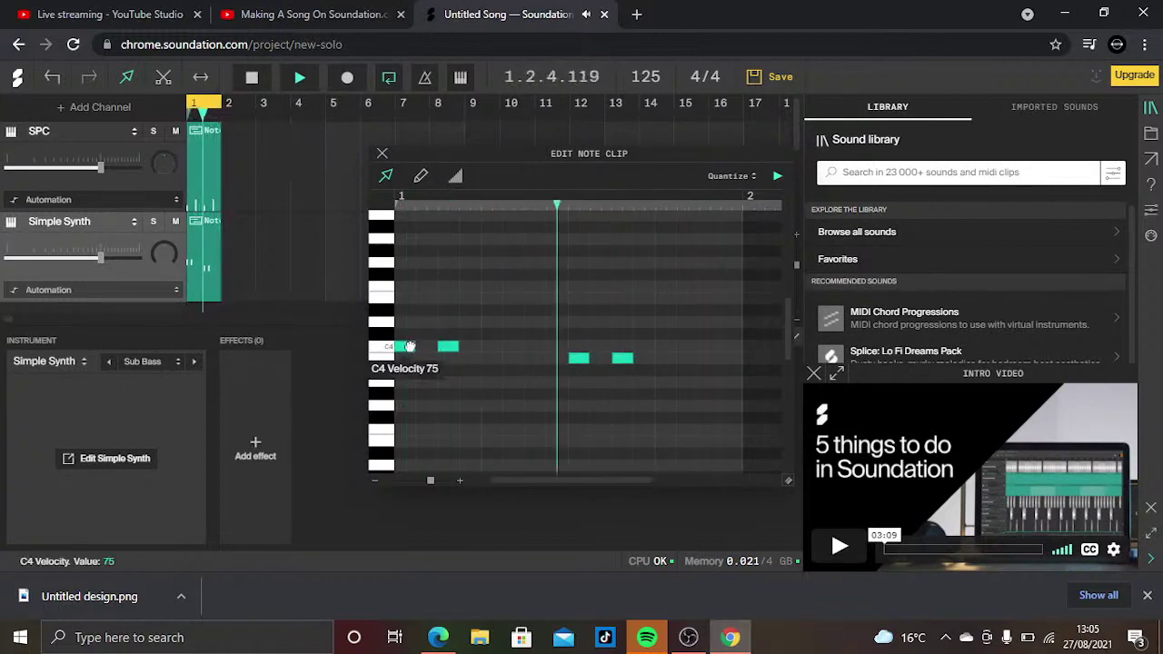
Move all four notes of the bass clip onto the D4 row, keeping their timing
{"action": "left_click_drag", "start_coordinate": [404, 346], "coordinate": [450, 369]}
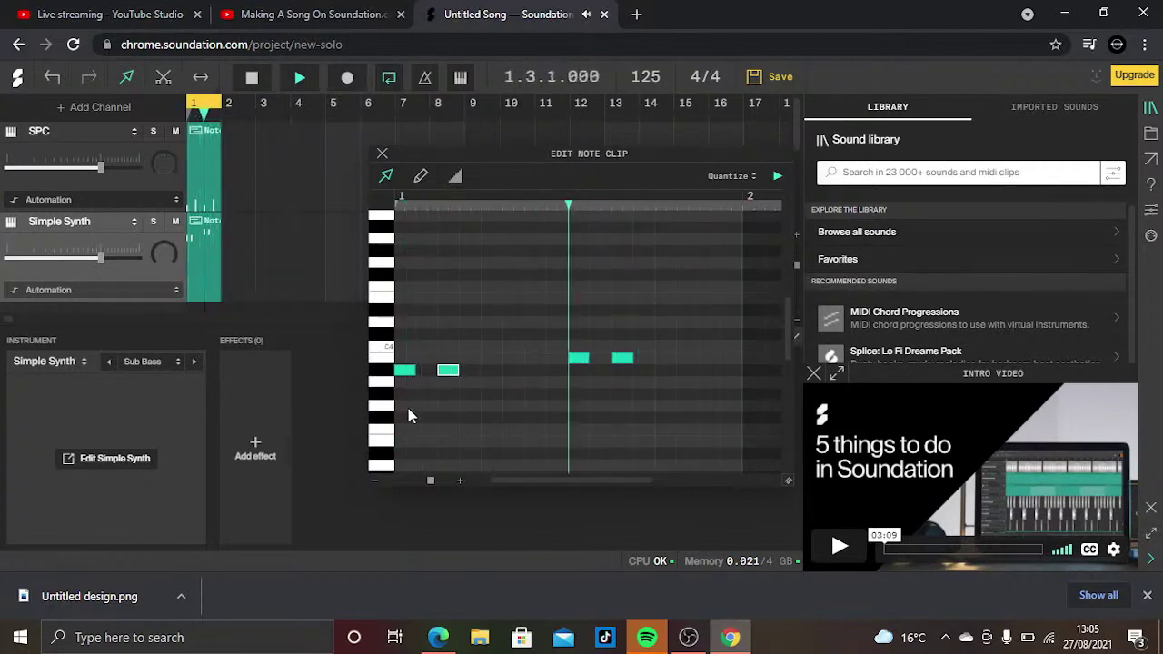
{"action": "left_click_drag", "start_coordinate": [408, 408], "coordinate": [578, 273]}
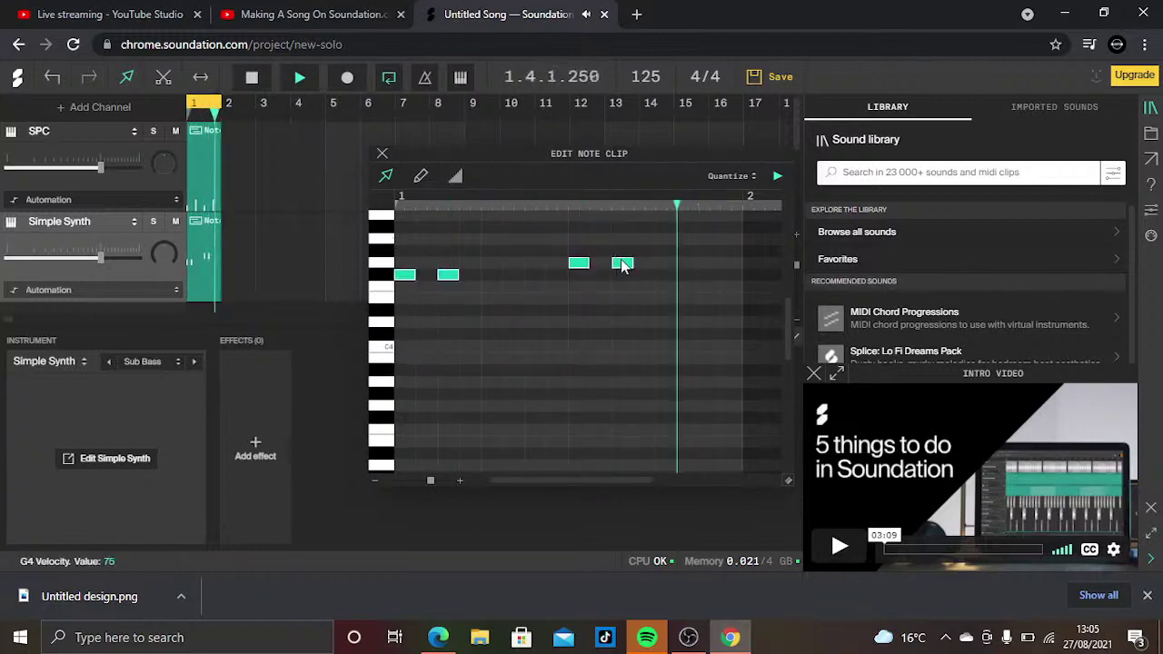
{"action": "left_click_drag", "start_coordinate": [623, 263], "coordinate": [622, 324]}
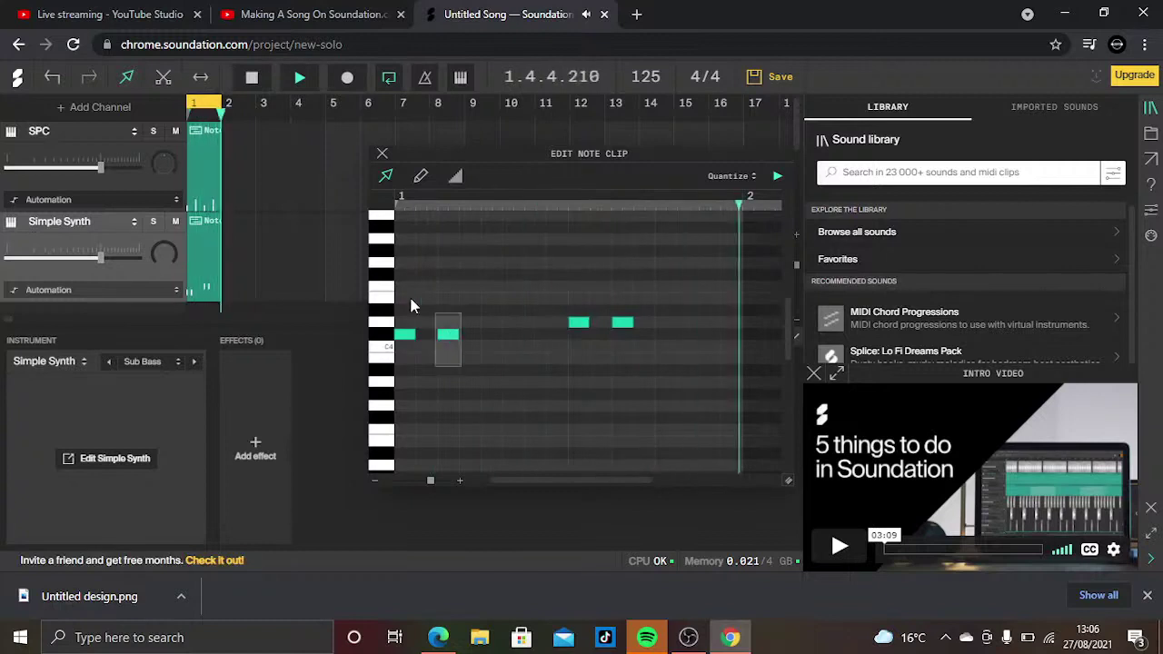
{"action": "left_click_drag", "start_coordinate": [411, 306], "coordinate": [402, 327]}
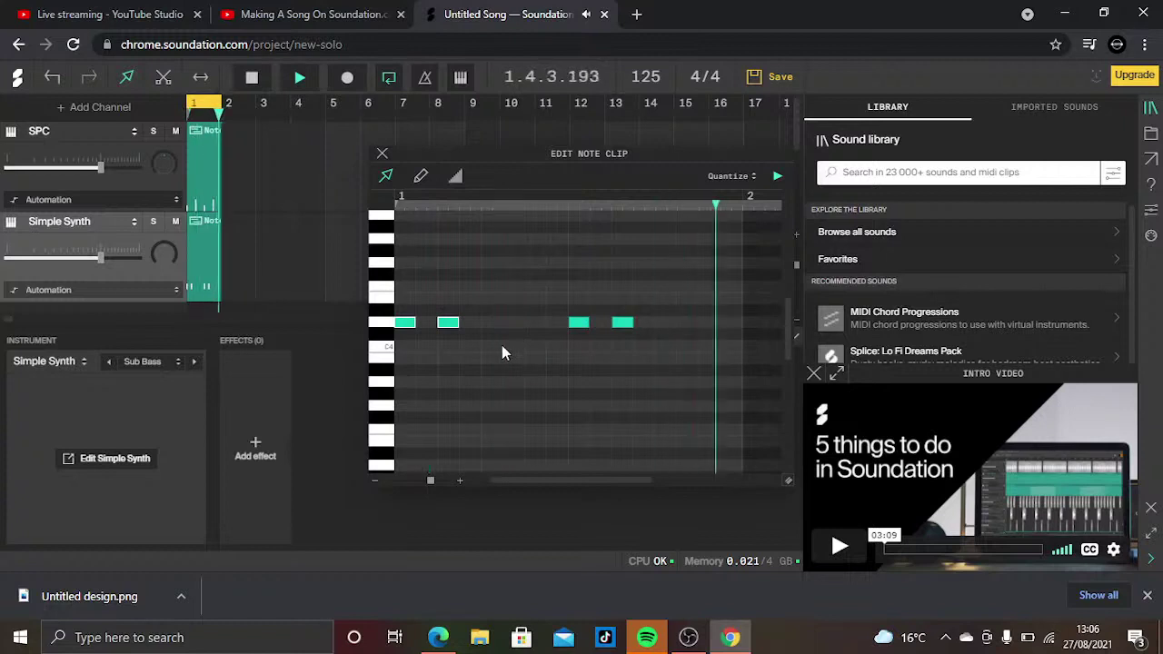
Add two adjacent E4 notes in beat 2, one E4 note in beat 4, and a D#4 note near the end of the bar
{"action": "left_click", "coordinate": [516, 300]}
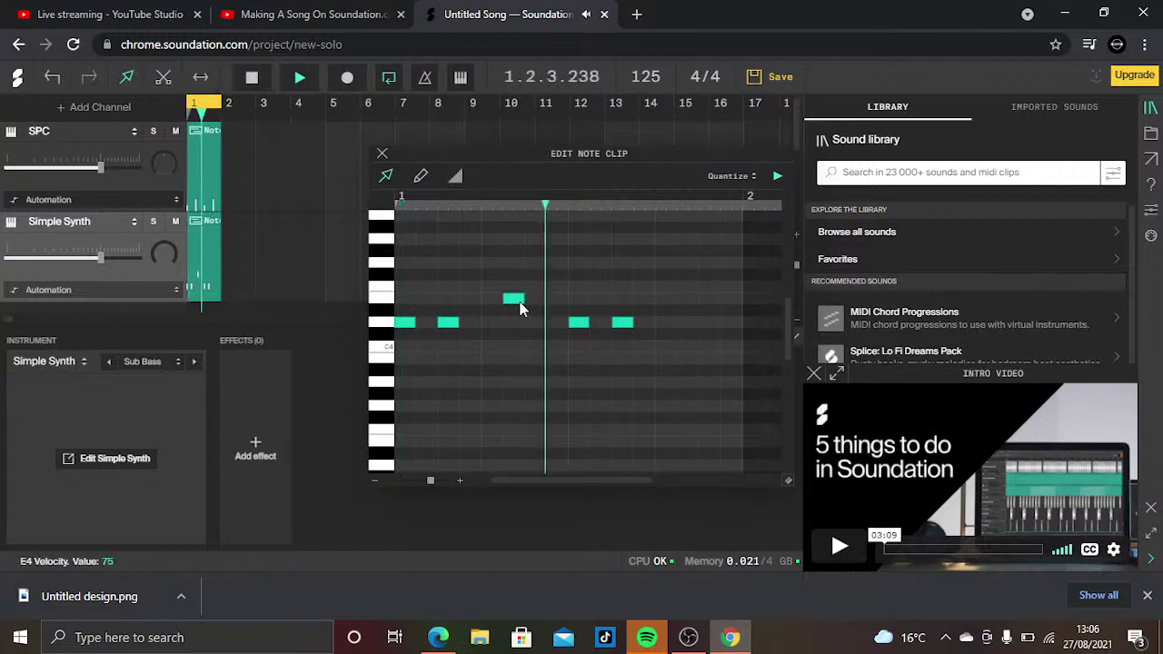
{"action": "left_click", "coordinate": [689, 299]}
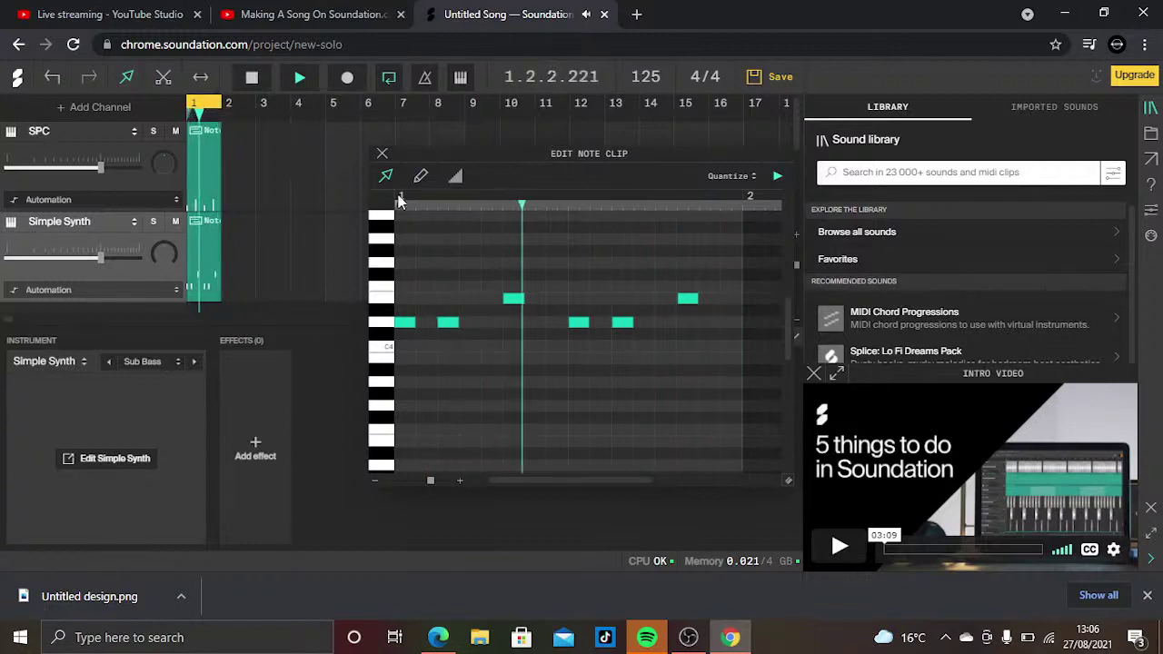
{"action": "left_click", "coordinate": [537, 304]}
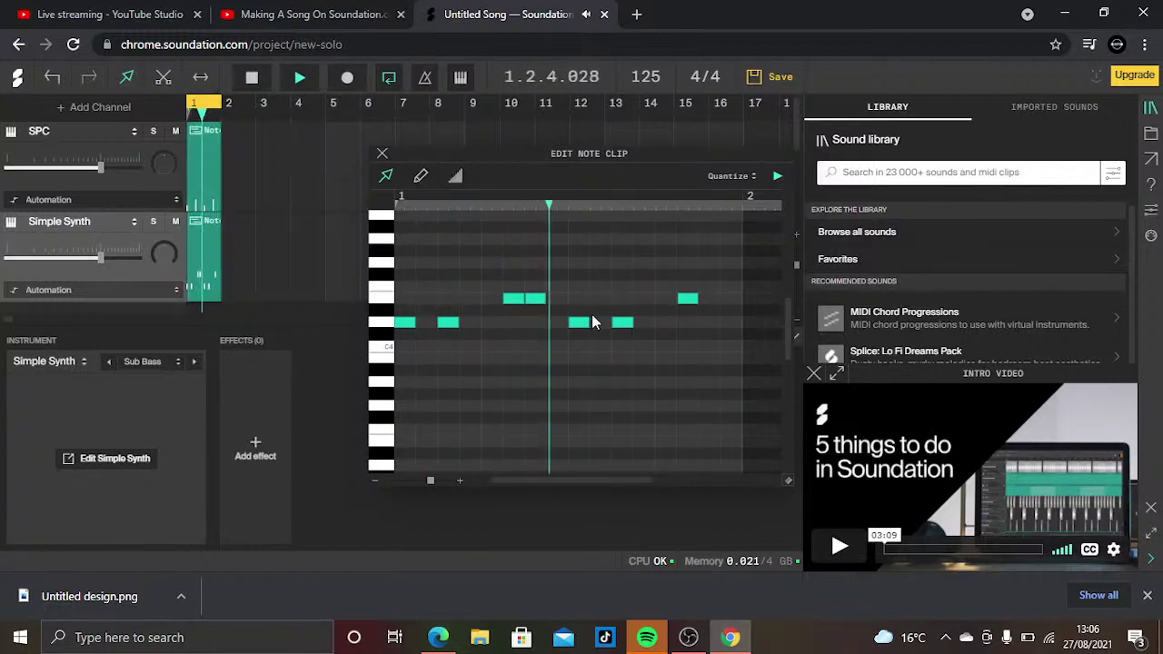
{"action": "left_click", "coordinate": [727, 311]}
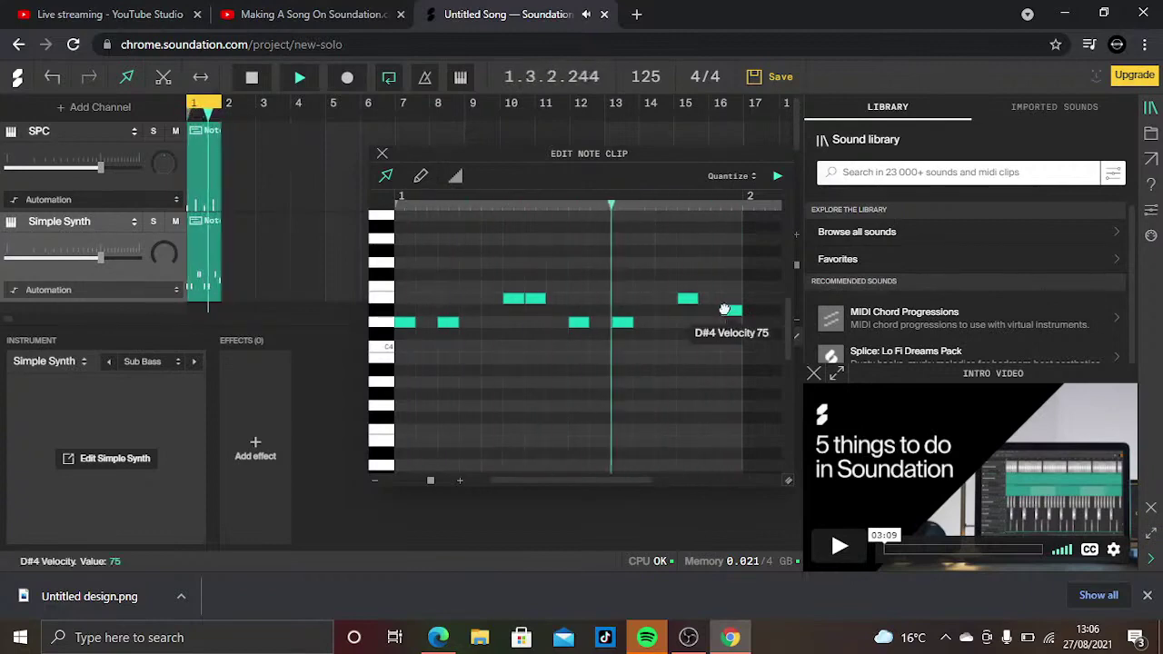
{"action": "left_click_drag", "start_coordinate": [731, 312], "coordinate": [719, 311]}
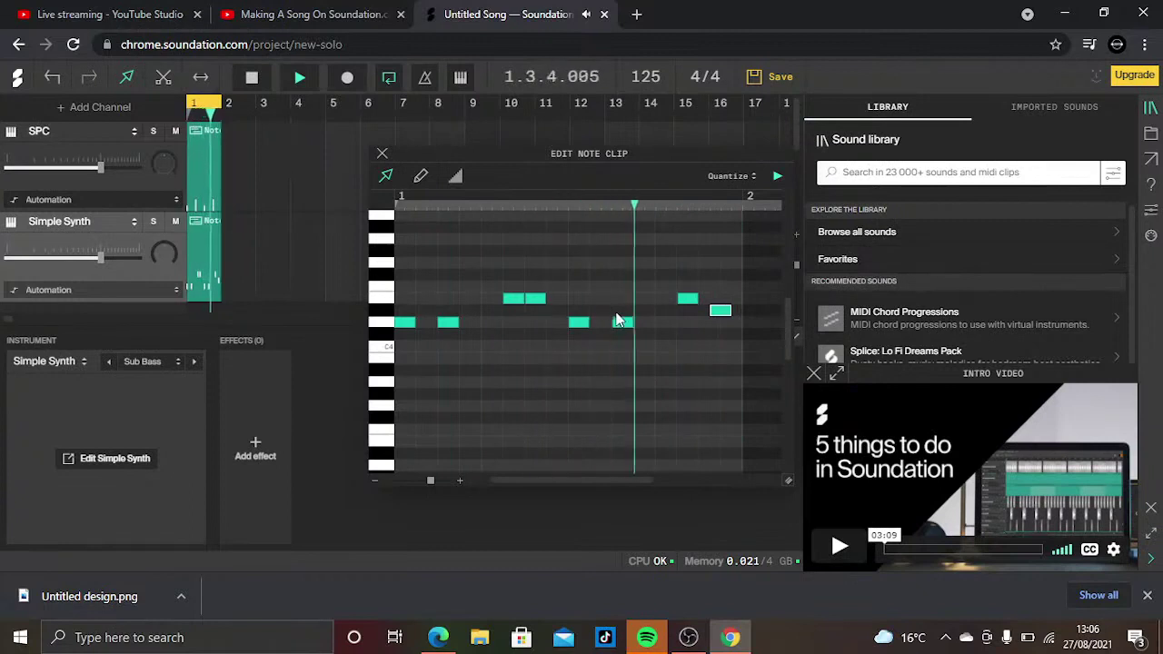
Try an extra D#4 note just before beat 4, and remove it again
{"action": "double_click", "coordinate": [598, 310]}
{"action": "left_click_drag", "start_coordinate": [597, 311], "coordinate": [648, 313]}
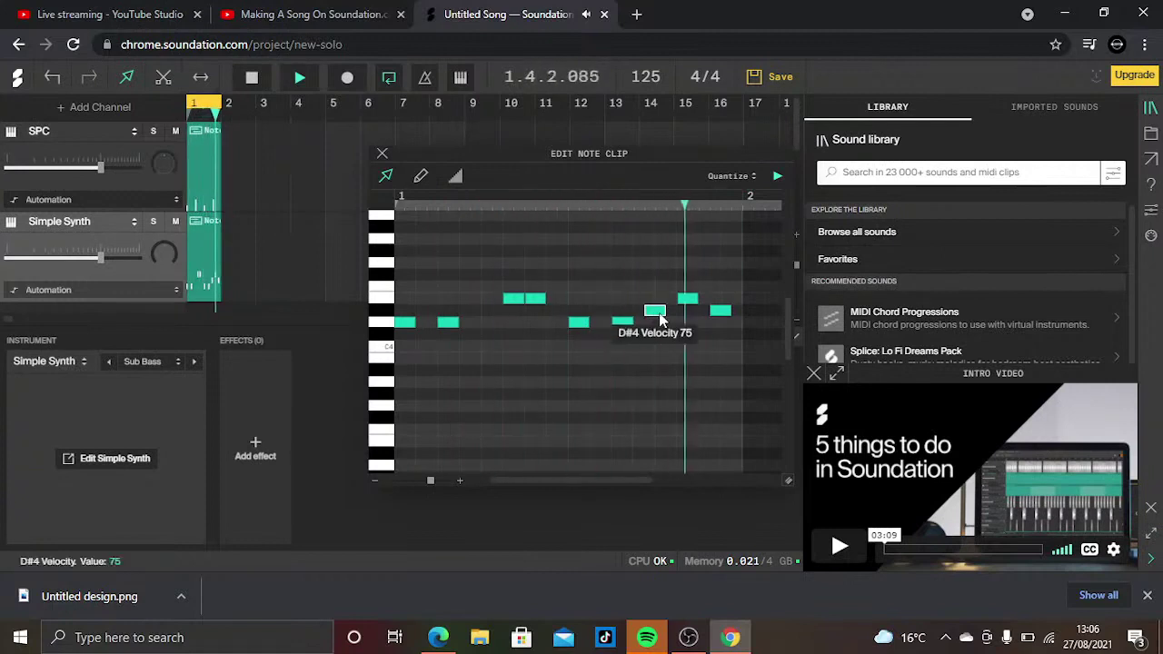
{"action": "double_click", "coordinate": [654, 312]}
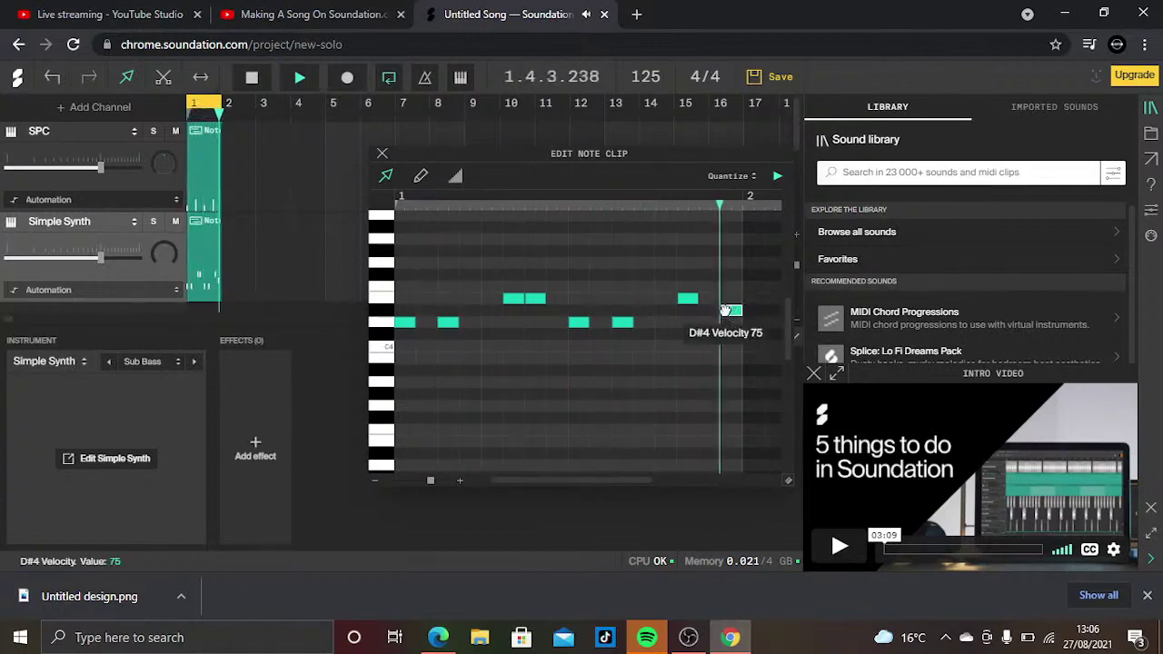
Move the final D#4 note directly after the last E4 note, and close the note editor
{"action": "left_click_drag", "start_coordinate": [720, 311], "coordinate": [709, 310]}
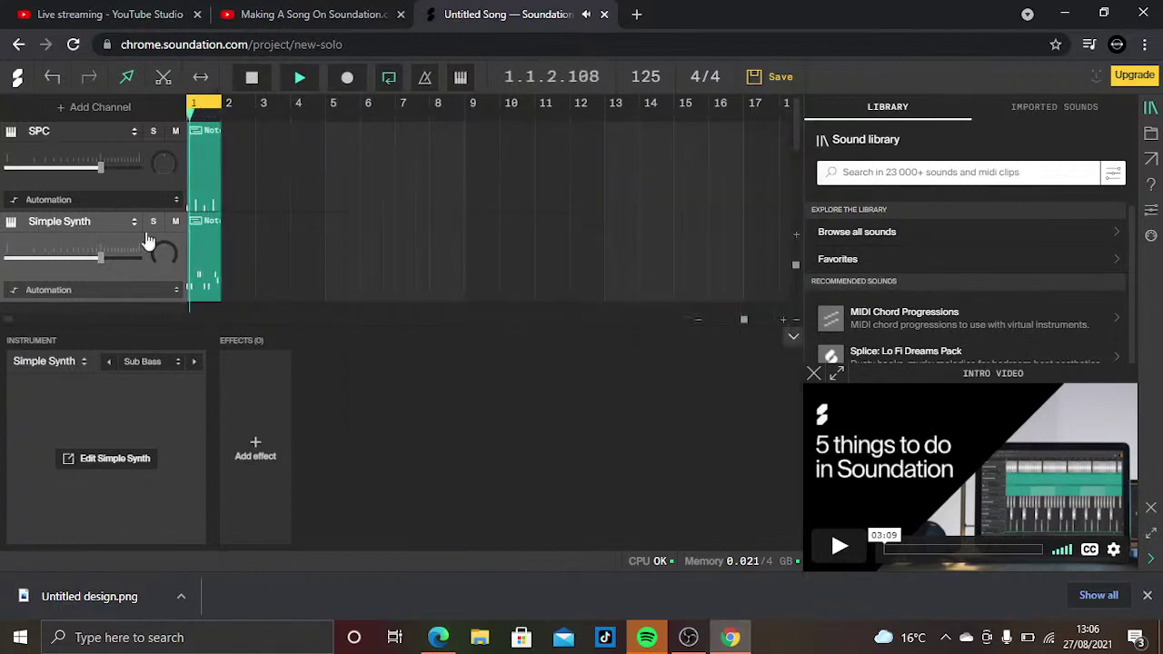
{"action": "left_click", "coordinate": [382, 157]}
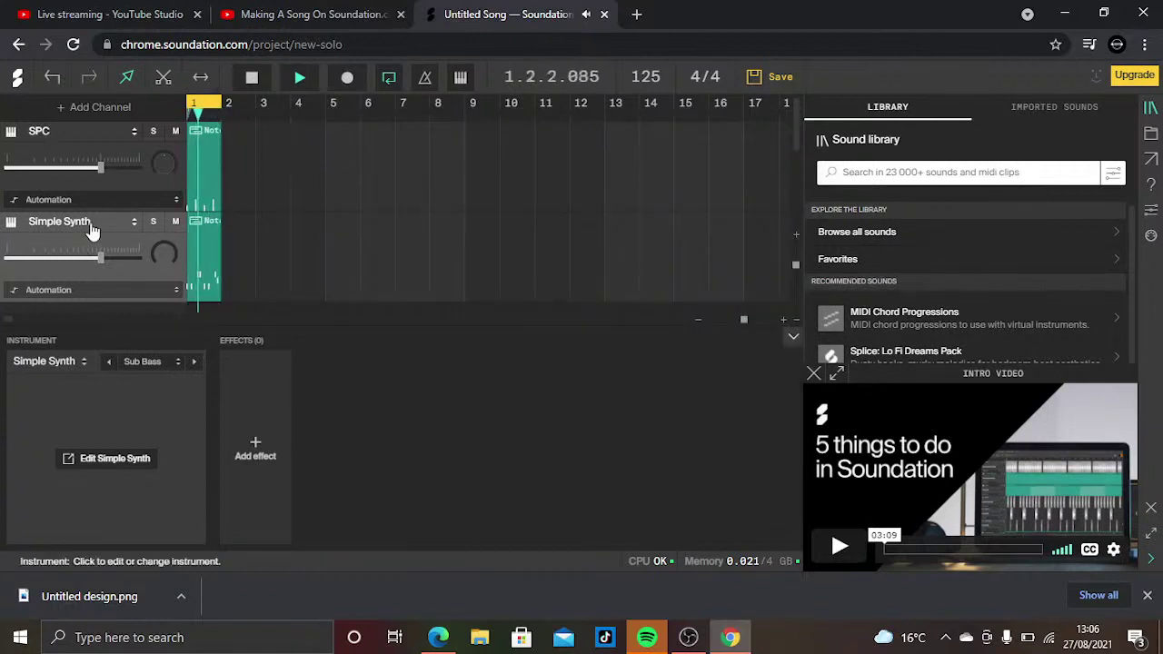
Add a Wubfilter effect to the Sub Bass channel and set its analog filter type to BP
{"action": "left_click", "coordinate": [257, 434]}
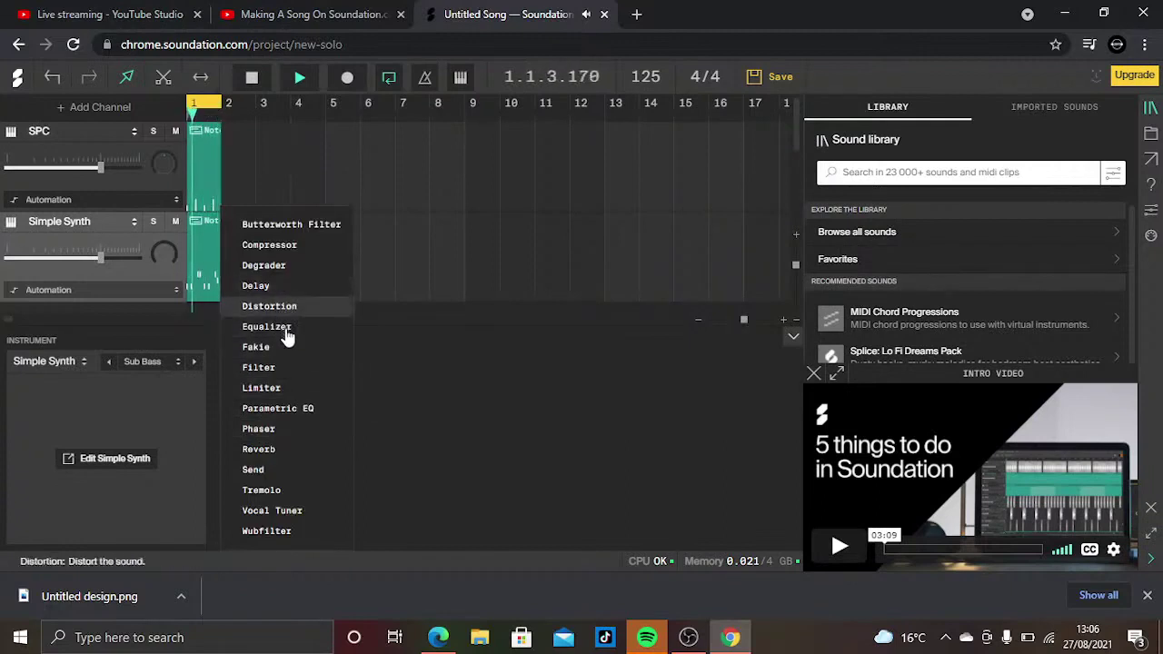
{"action": "left_click", "coordinate": [268, 531]}
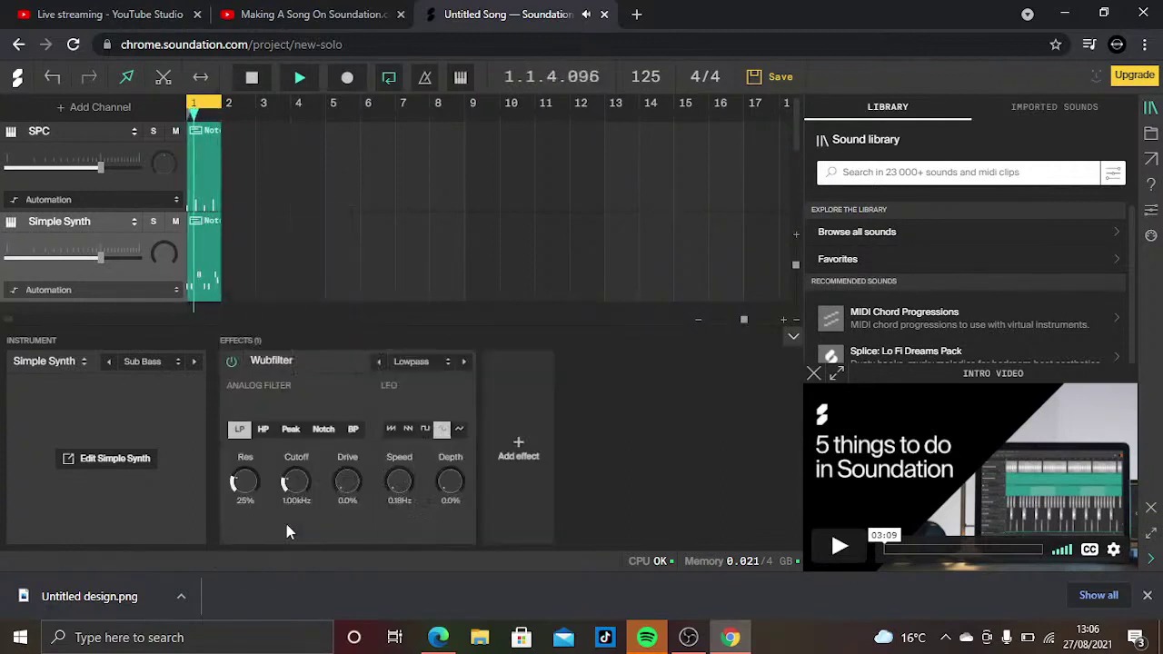
{"action": "left_click", "coordinate": [327, 432]}
{"action": "left_click", "coordinate": [351, 429]}
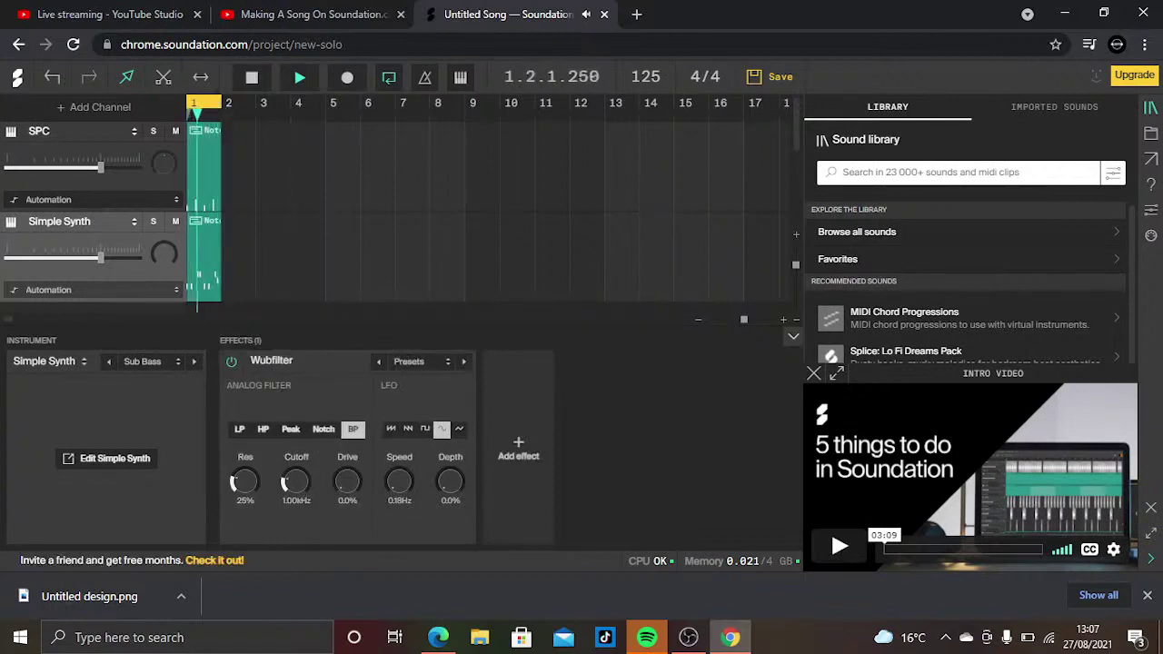
Set the Wubfilter's resonance to 21%, its cutoff to 48.9 Hz and its drive to 20%
{"action": "left_click_drag", "start_coordinate": [296, 481], "coordinate": [296, 427]}
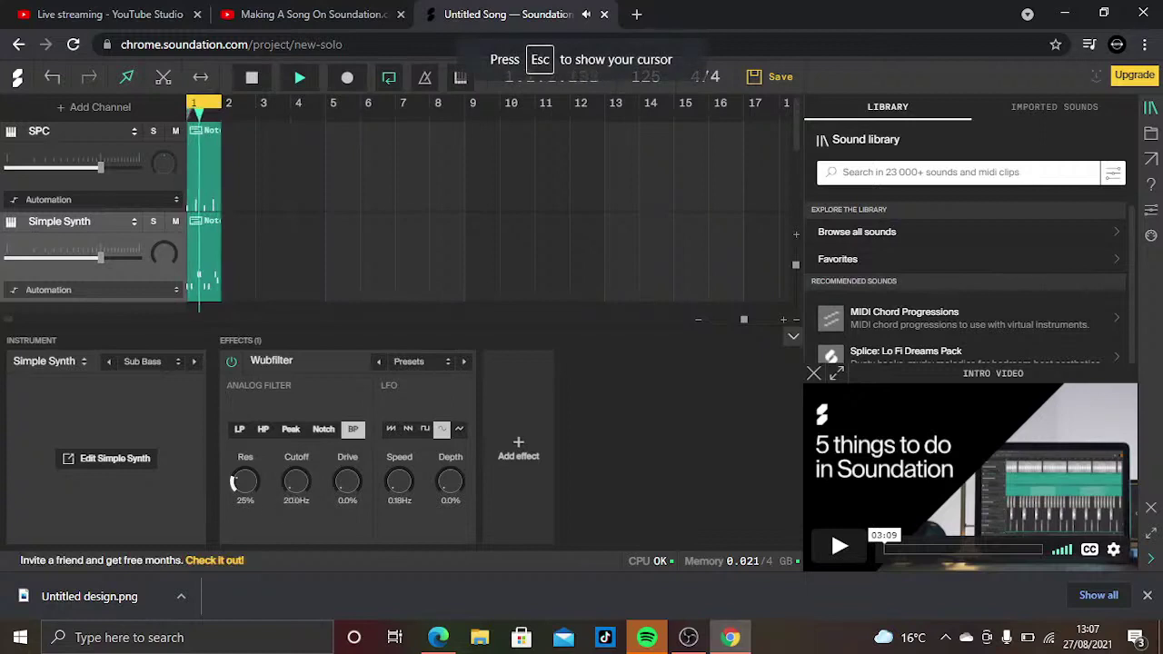
{"action": "left_click_drag", "start_coordinate": [296, 482], "coordinate": [309, 499]}
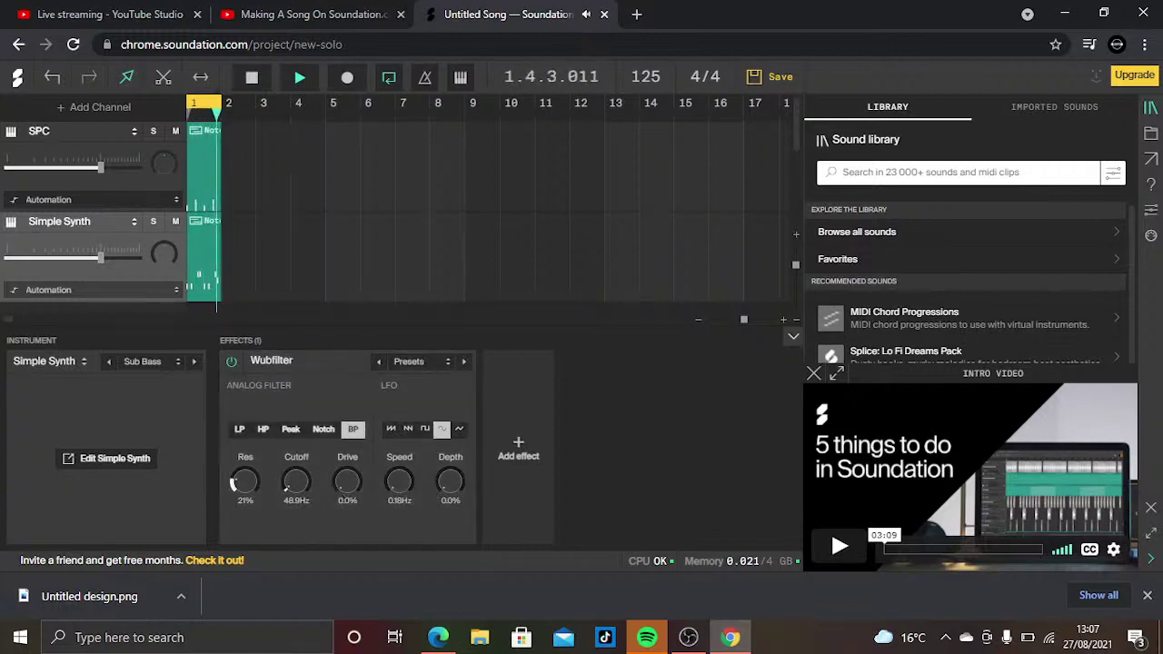
{"action": "left_click_drag", "start_coordinate": [347, 487], "coordinate": [335, 477]}
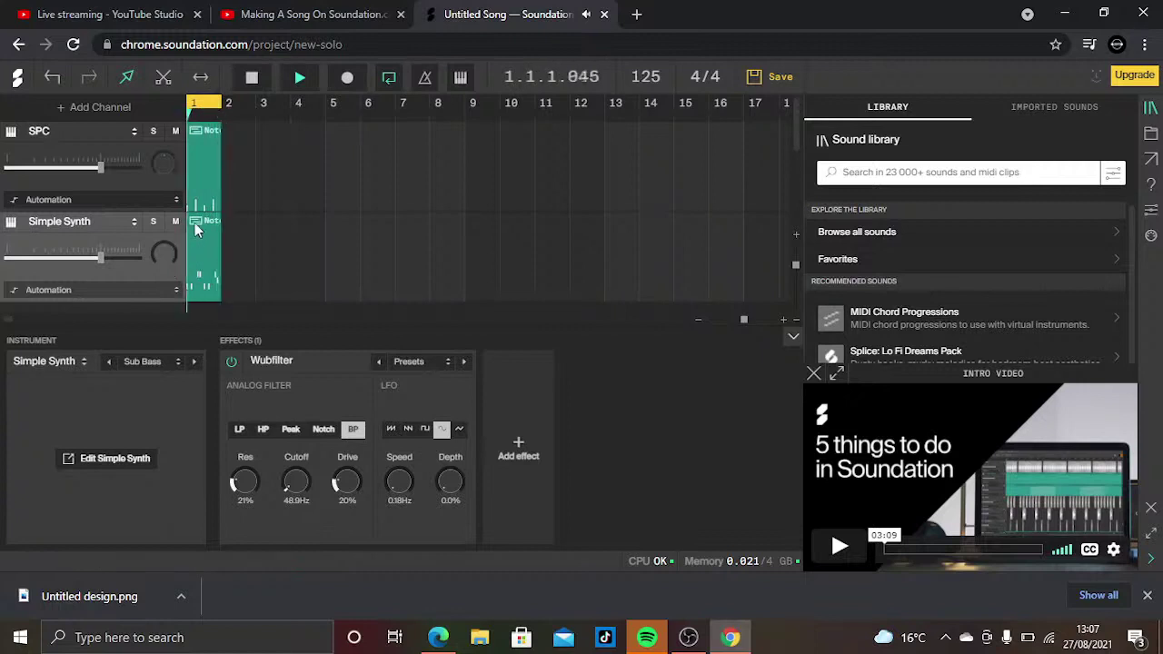
Add another instrument channel below the Sub Bass channel
{"action": "key", "text": "Delete"}
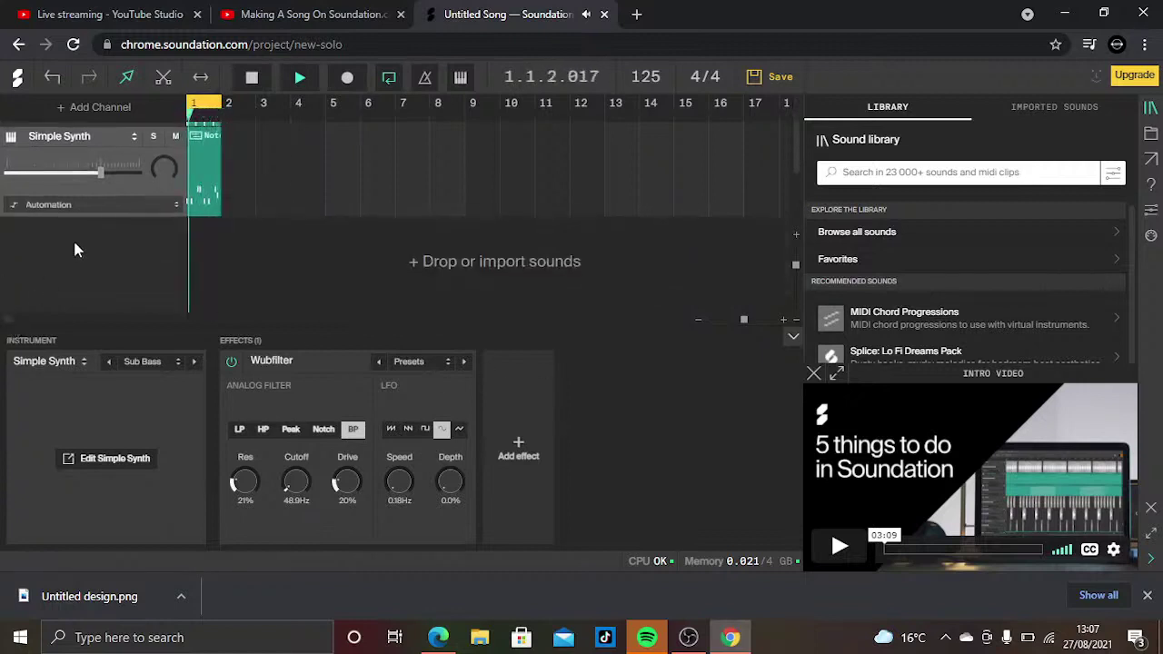
{"action": "left_click", "coordinate": [107, 110]}
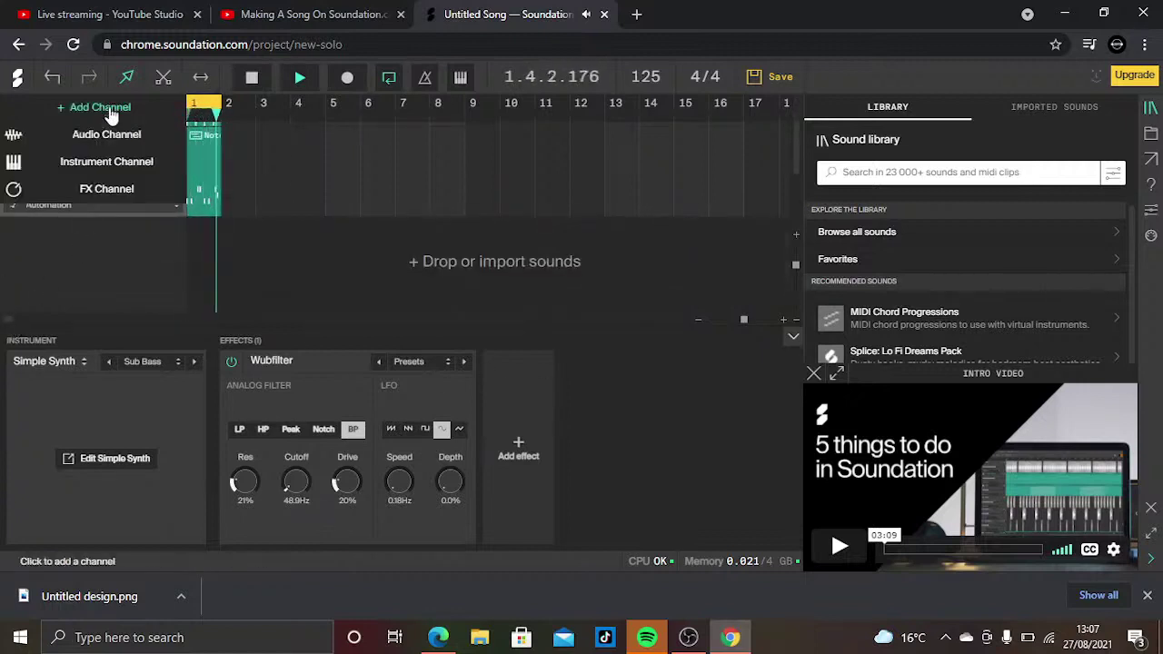
{"action": "left_click", "coordinate": [119, 164]}
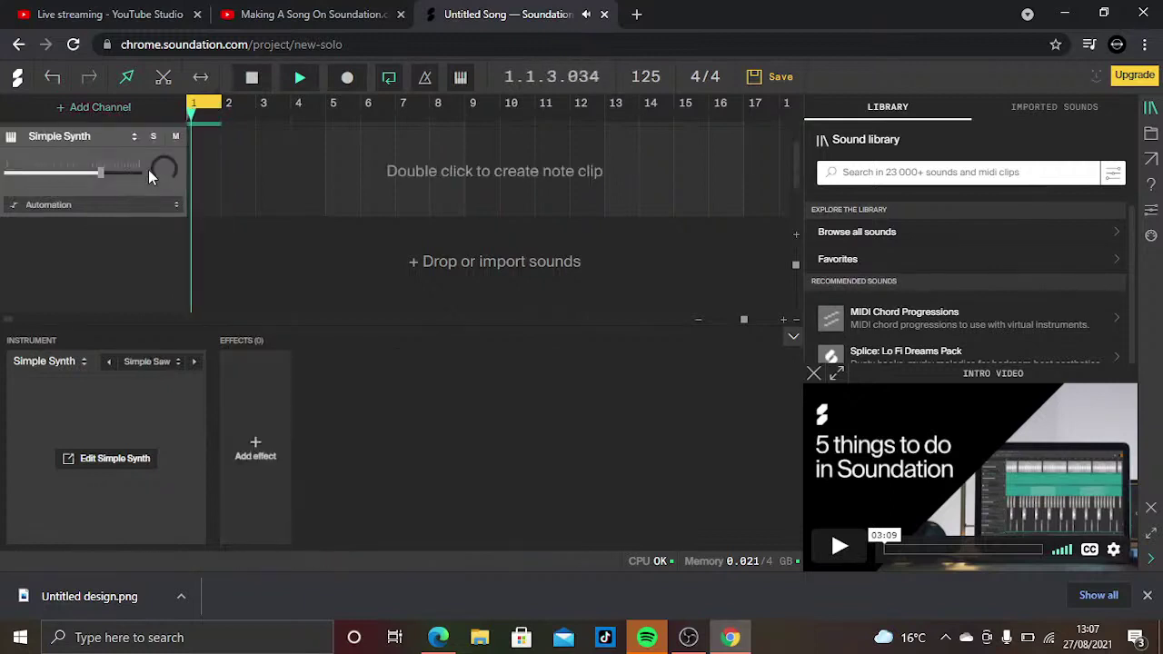
Copy the Sub Bass note clip into bar 1 of the new Simple Synth channel
{"action": "left_click", "coordinate": [206, 176]}
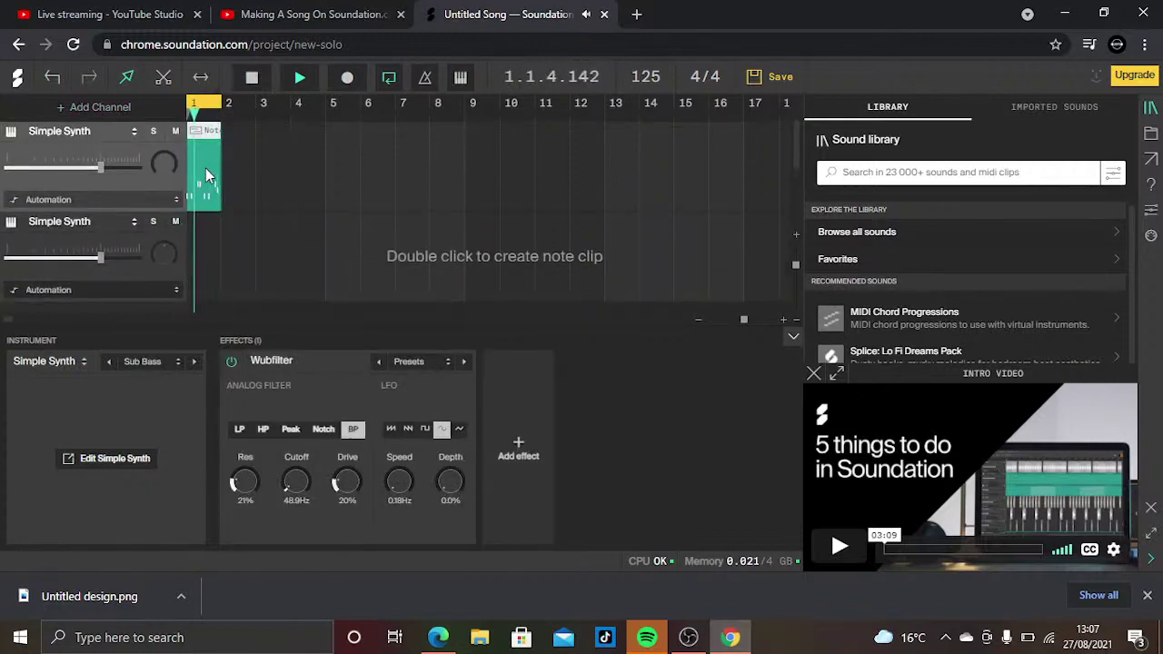
{"action": "left_click", "coordinate": [190, 259]}
{"action": "key", "text": "ctrl+v"}
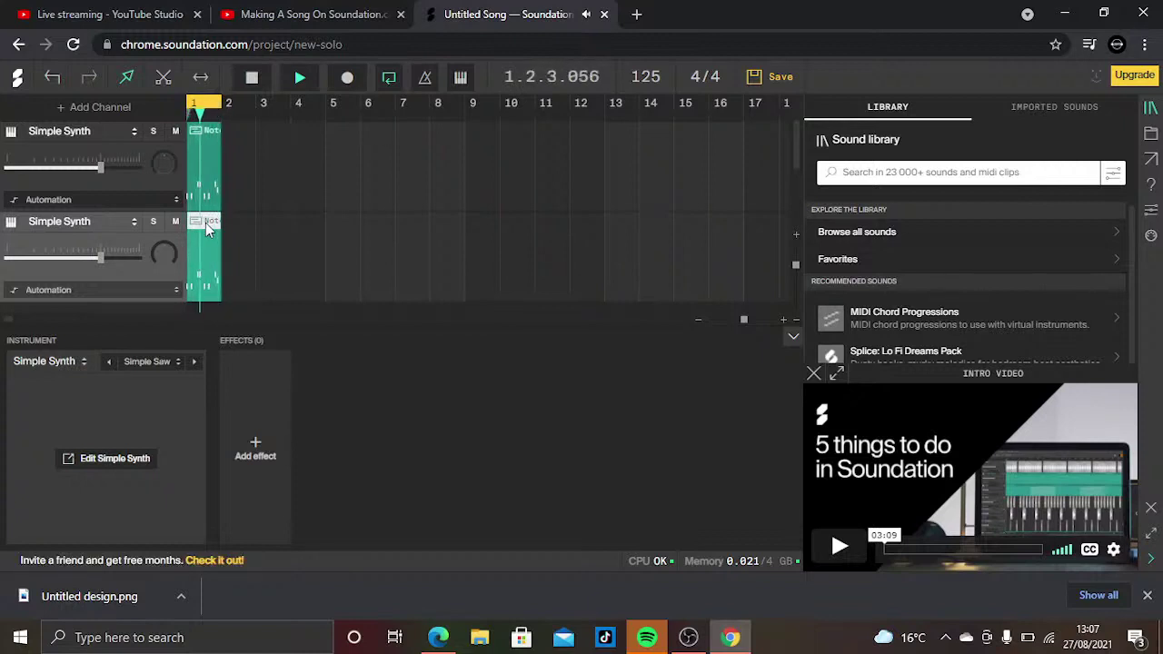
Open the copied clip for editing and delete its second and fourth D4 notes and the two adjacent E4 notes in beat 2
{"action": "double_click", "coordinate": [208, 224]}
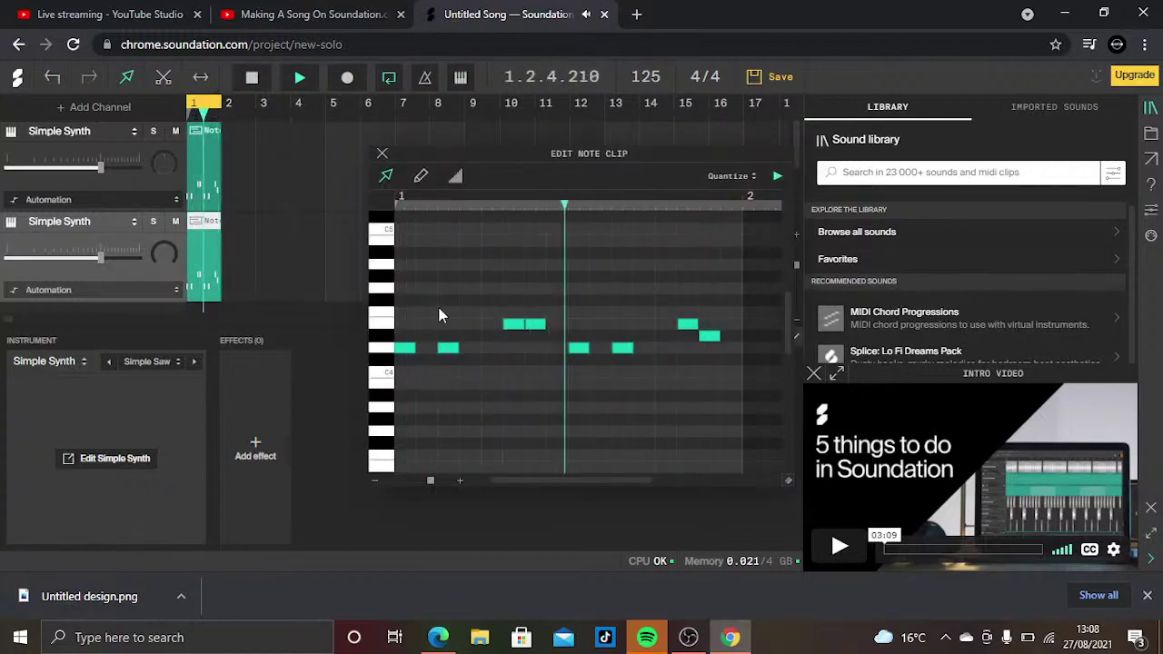
{"action": "left_click_drag", "start_coordinate": [545, 380], "coordinate": [688, 470]}
{"action": "key", "text": "Delete"}
{"action": "scroll", "coordinate": [575, 396], "scroll_direction": "up", "scroll_amount": 2}
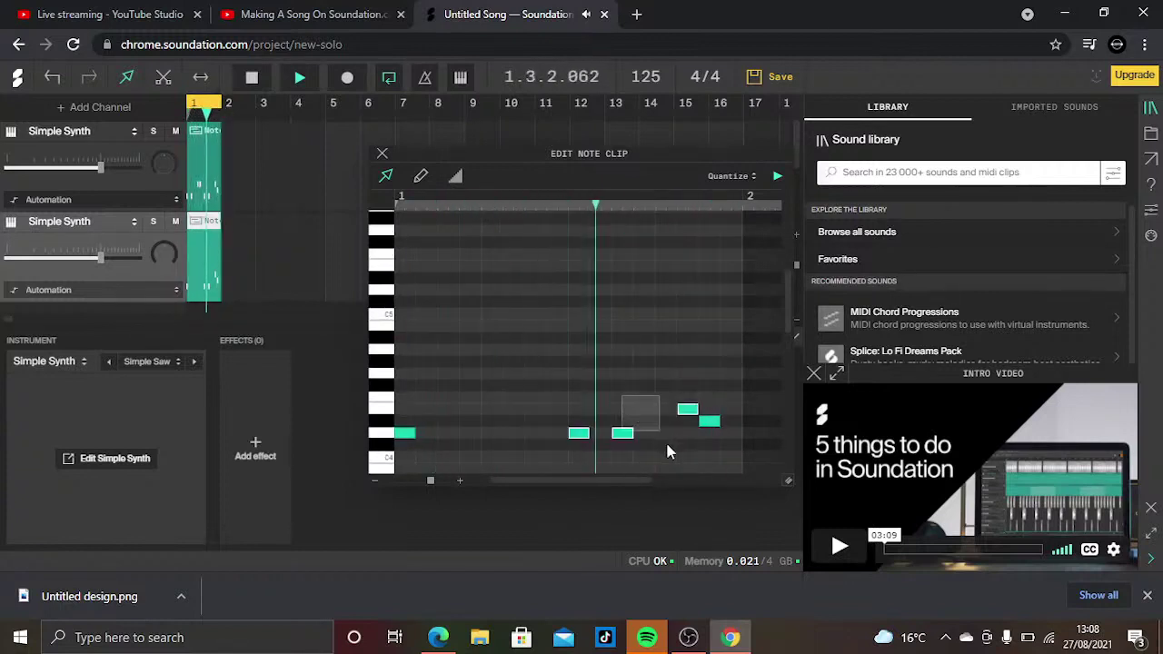
{"action": "key", "text": "Delete"}
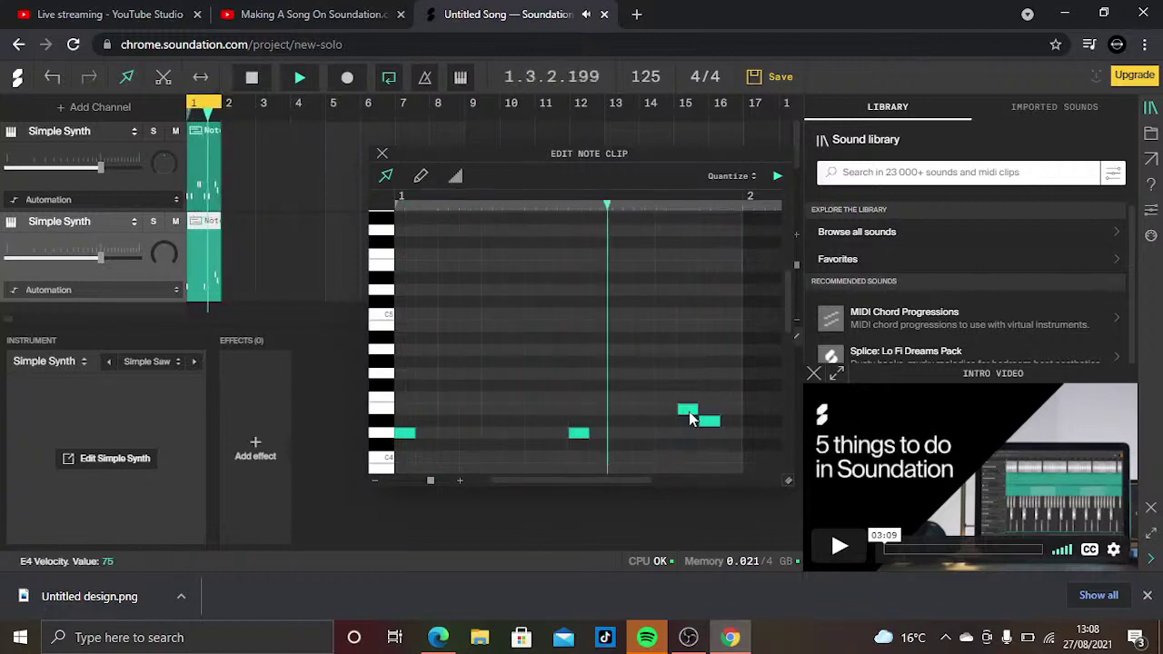
Delete the E4 note in beat 4 and add D#4, E4 and F4 notes rising after the first D4 in beat 1
{"action": "double_click", "coordinate": [688, 411]}
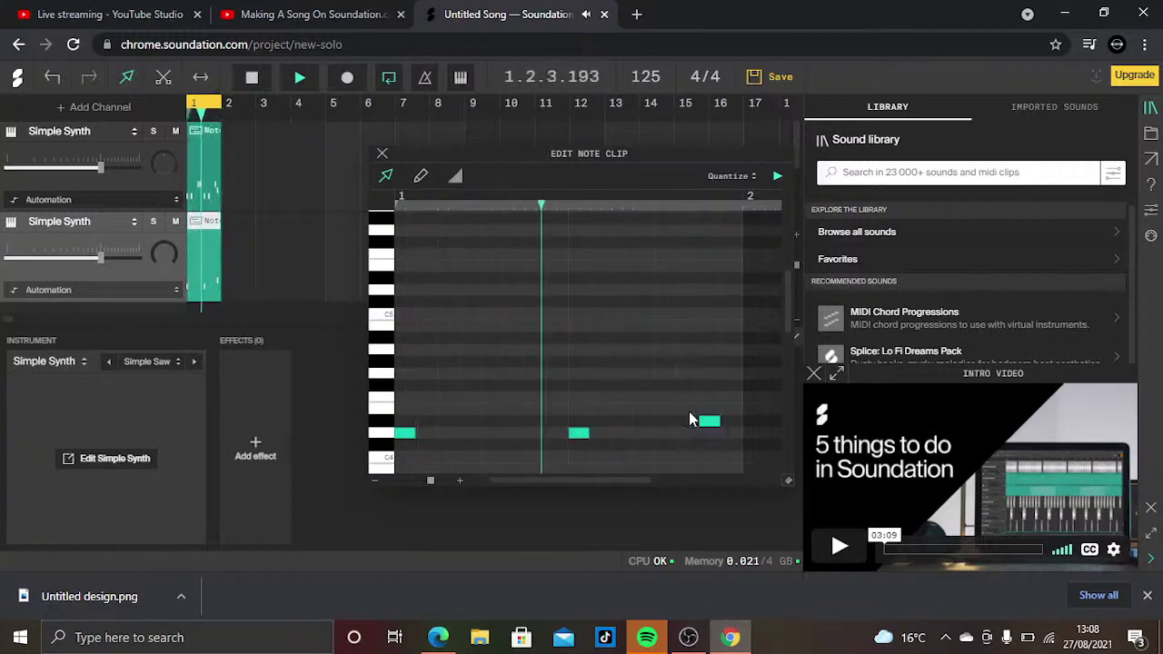
{"action": "double_click", "coordinate": [426, 421]}
{"action": "double_click", "coordinate": [448, 409]}
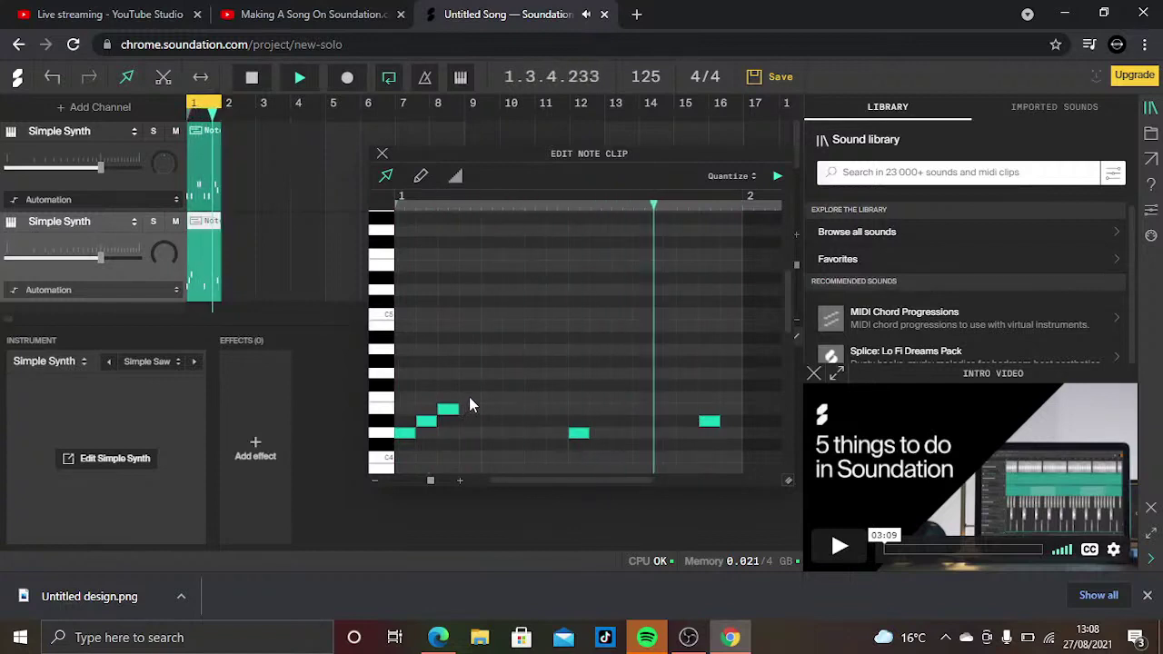
{"action": "double_click", "coordinate": [470, 400]}
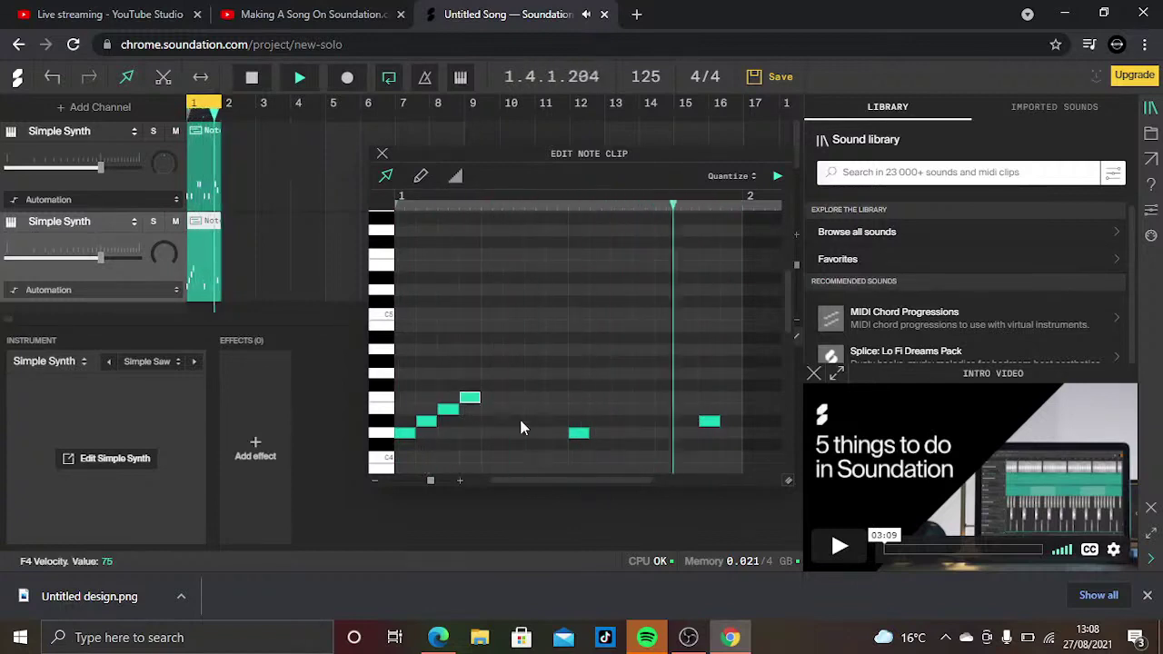
Add rising D#4, E4 and F4 notes after the D4 in beat 3, plus D4 and E4 on either side of beat 4's D#4
{"action": "double_click", "coordinate": [603, 421]}
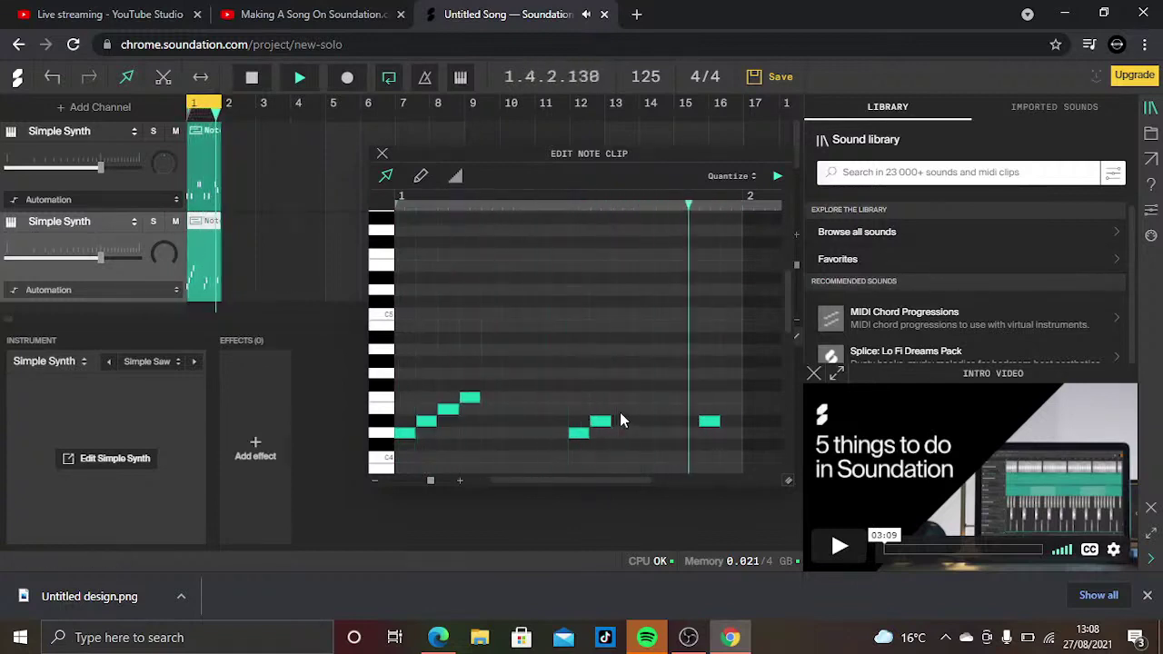
{"action": "double_click", "coordinate": [622, 409]}
{"action": "double_click", "coordinate": [643, 397]}
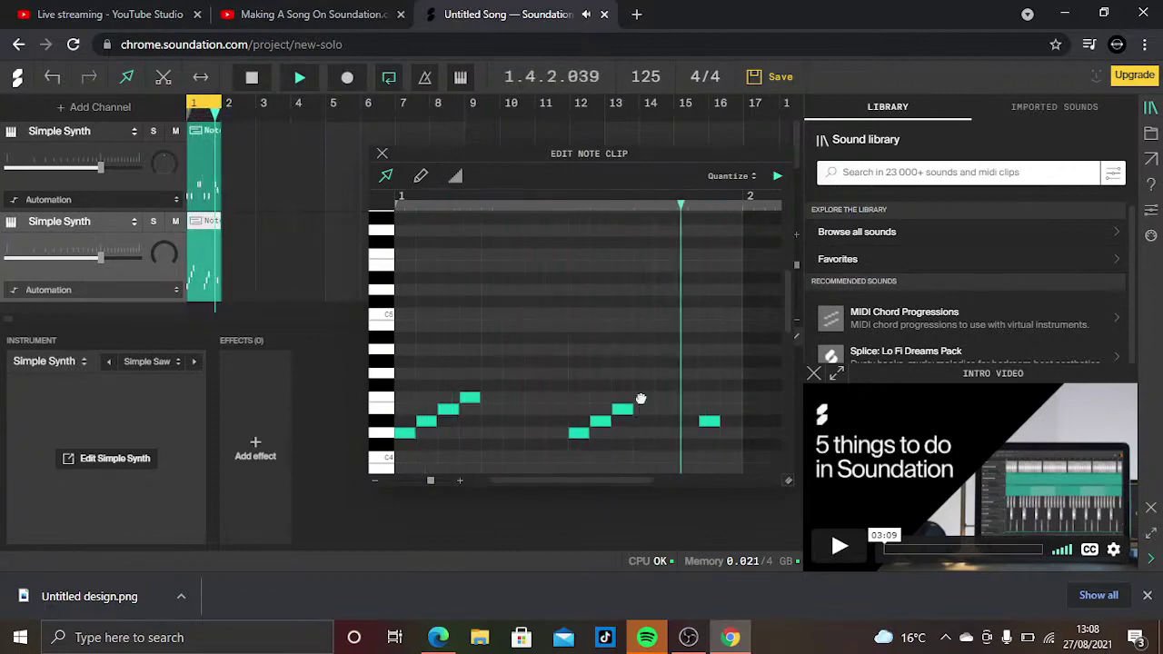
{"action": "double_click", "coordinate": [726, 411]}
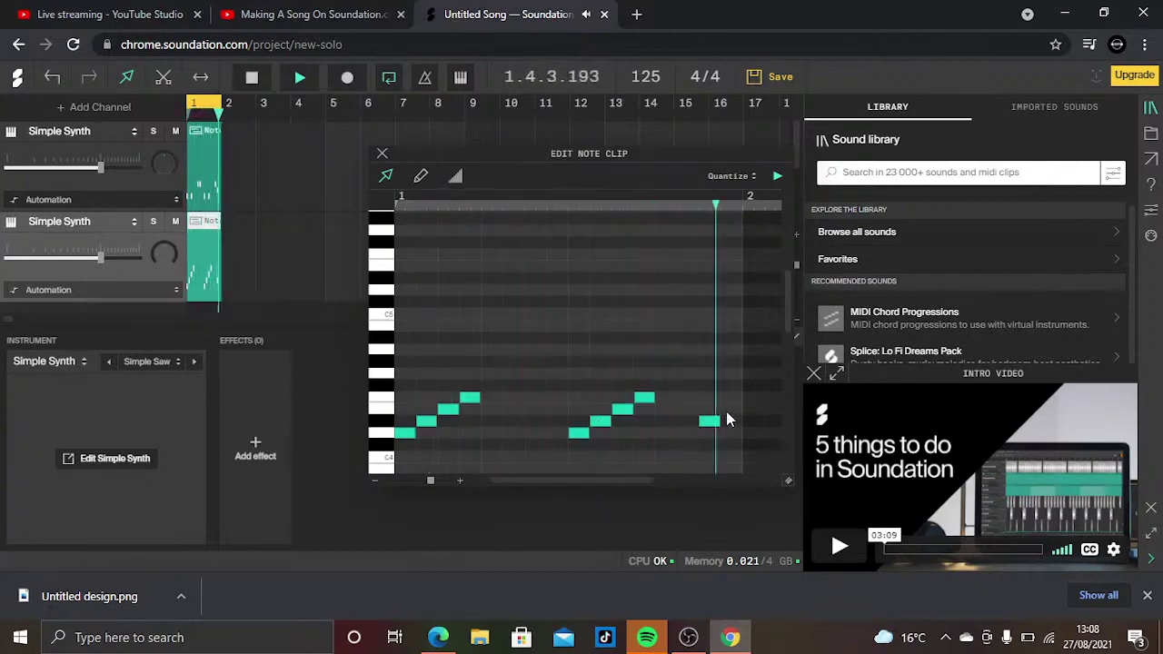
{"action": "double_click", "coordinate": [688, 433]}
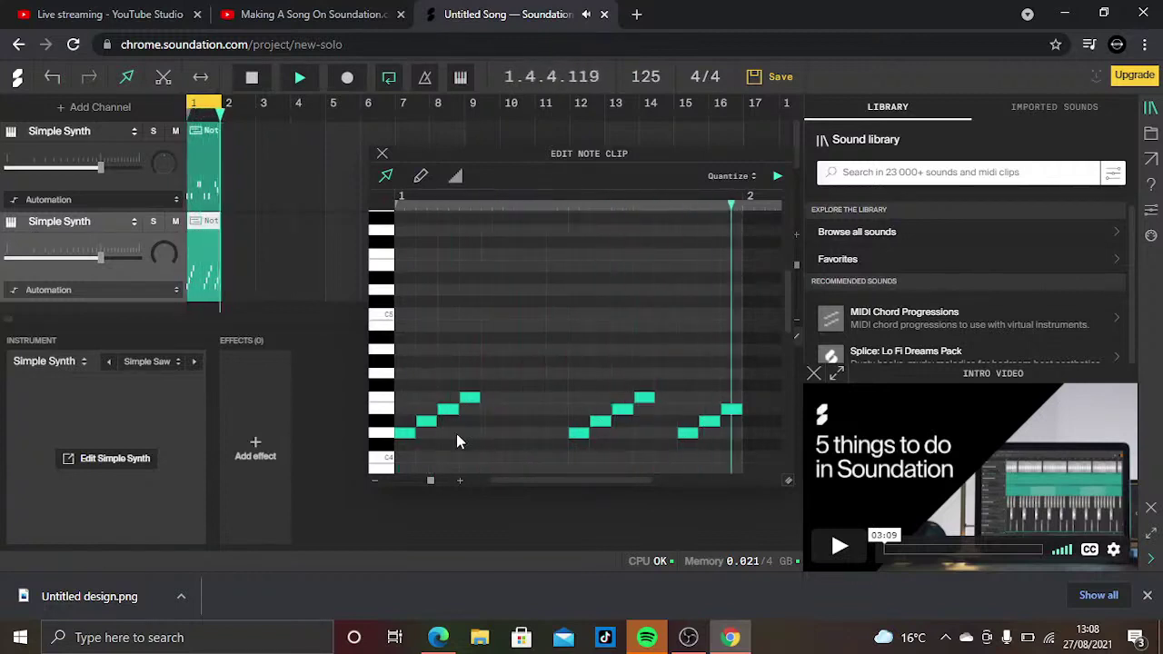
Fill beat 2 with a rising run of D4, D#4, E4 and F4 sixteenth notes
{"action": "double_click", "coordinate": [490, 433]}
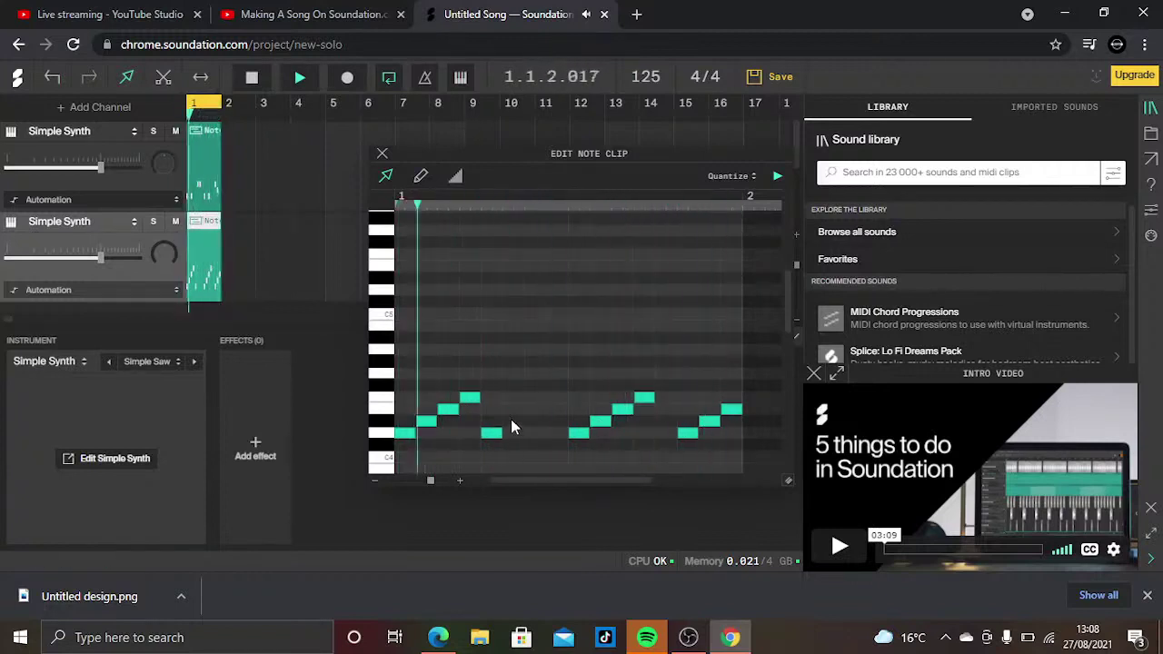
{"action": "double_click", "coordinate": [514, 421]}
{"action": "double_click", "coordinate": [536, 408]}
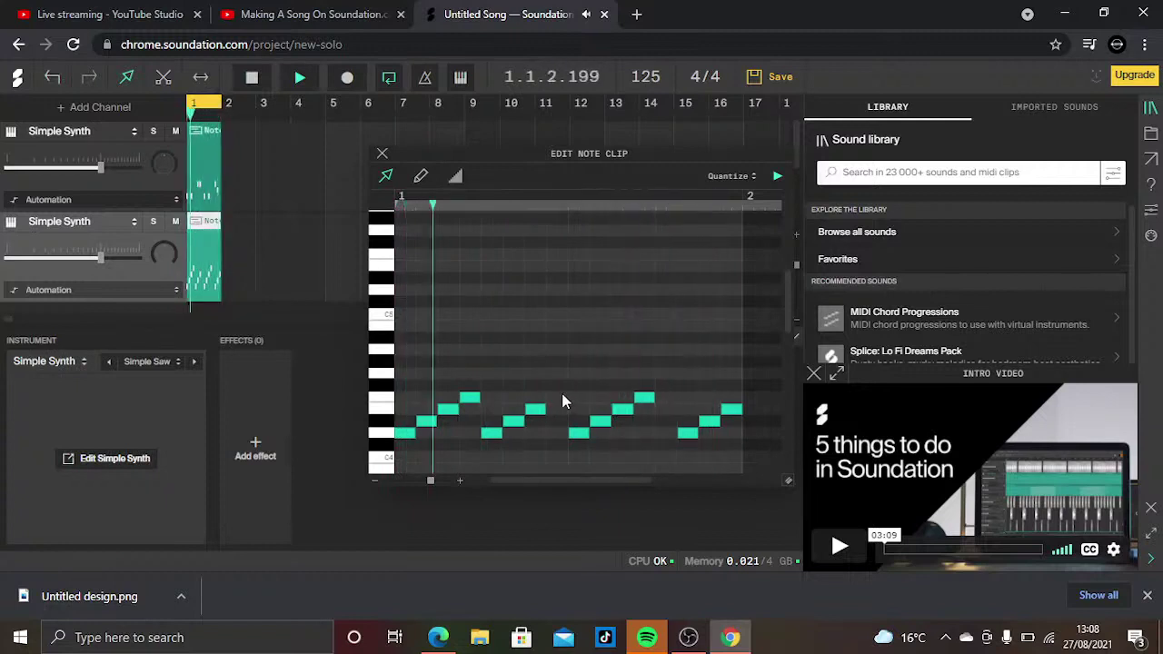
{"action": "double_click", "coordinate": [557, 398]}
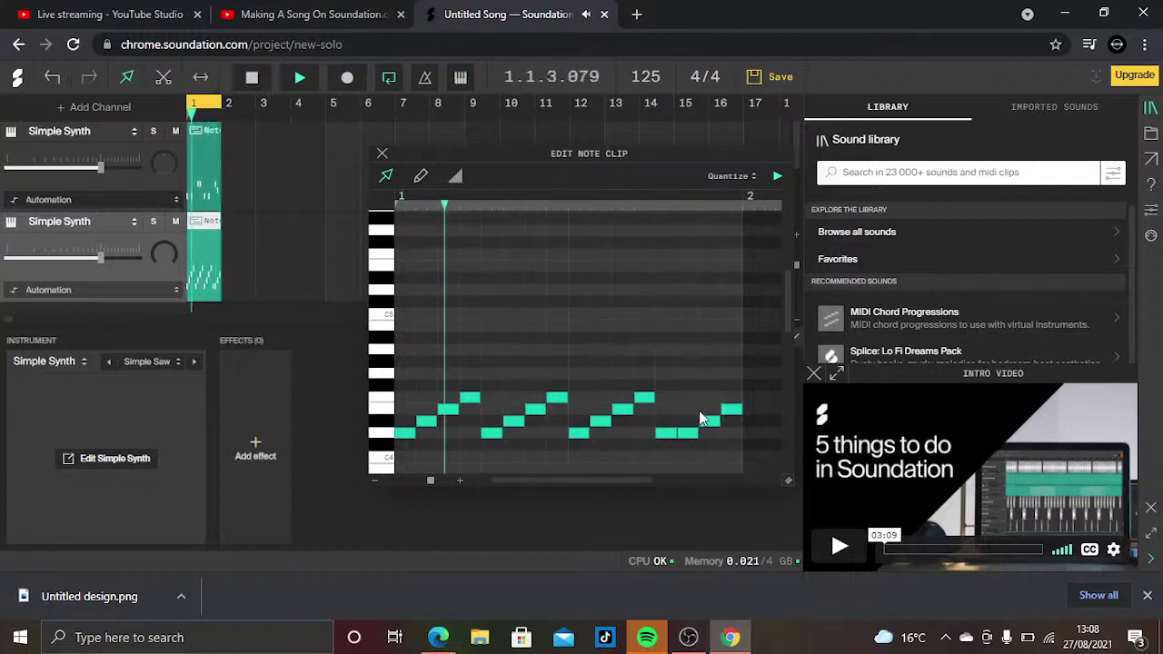
Complete beat 4's rising D4, D#4, E4, F4 run and delete the extra notes stacked below it
{"action": "double_click", "coordinate": [690, 422]}
{"action": "double_click", "coordinate": [706, 410]}
{"action": "double_click", "coordinate": [731, 400]}
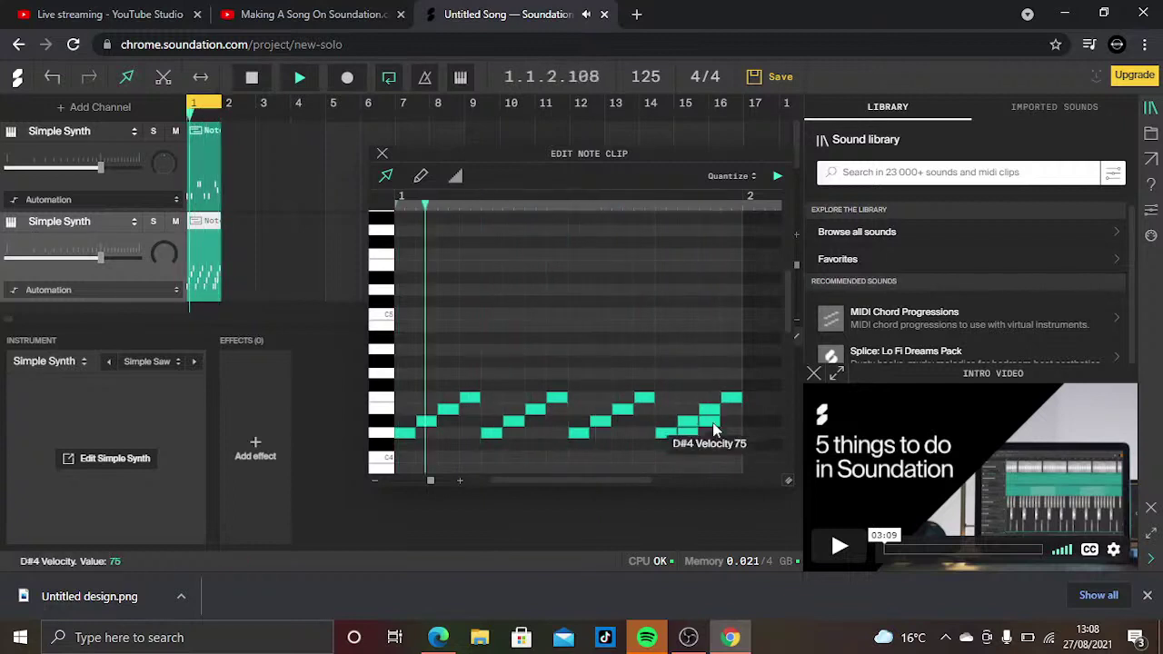
{"action": "double_click", "coordinate": [716, 435]}
{"action": "double_click", "coordinate": [717, 434]}
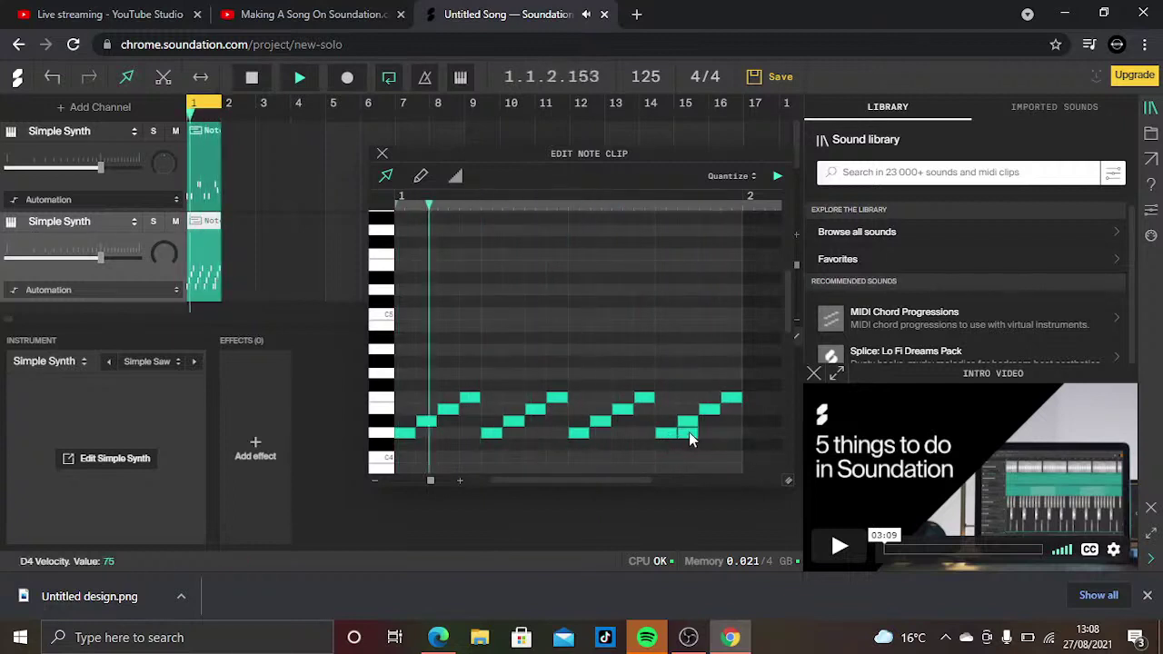
{"action": "double_click", "coordinate": [689, 432]}
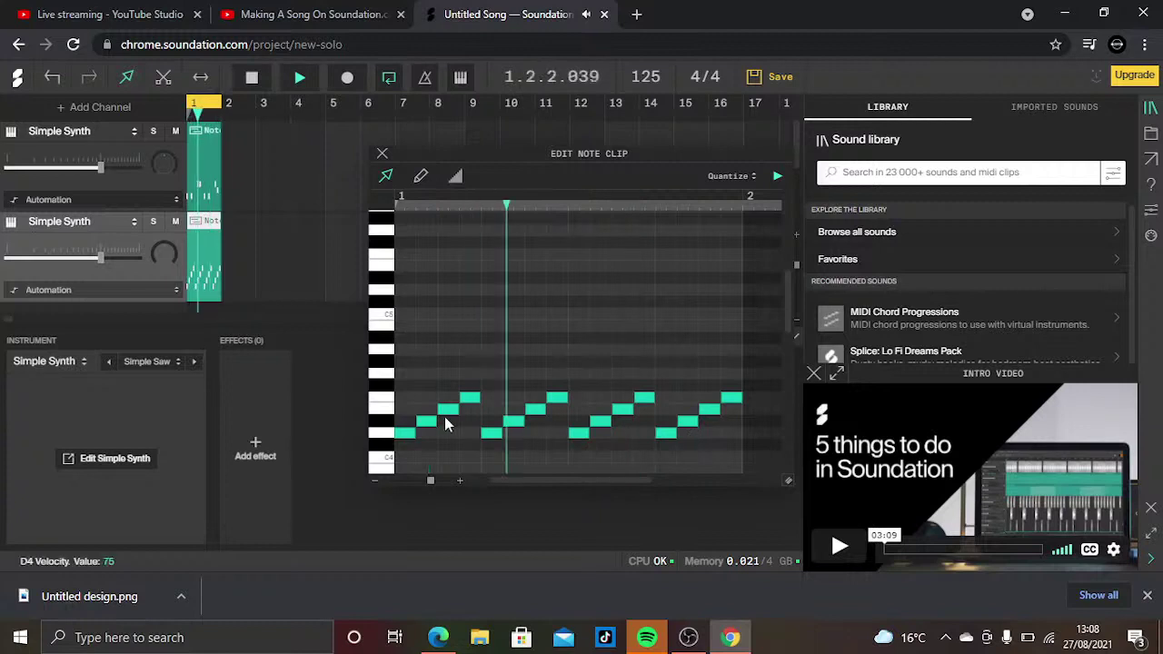
Try the Swell, Thick Pad and Transistor presets on the lower Simple Synth channel
{"action": "key", "text": "space"}
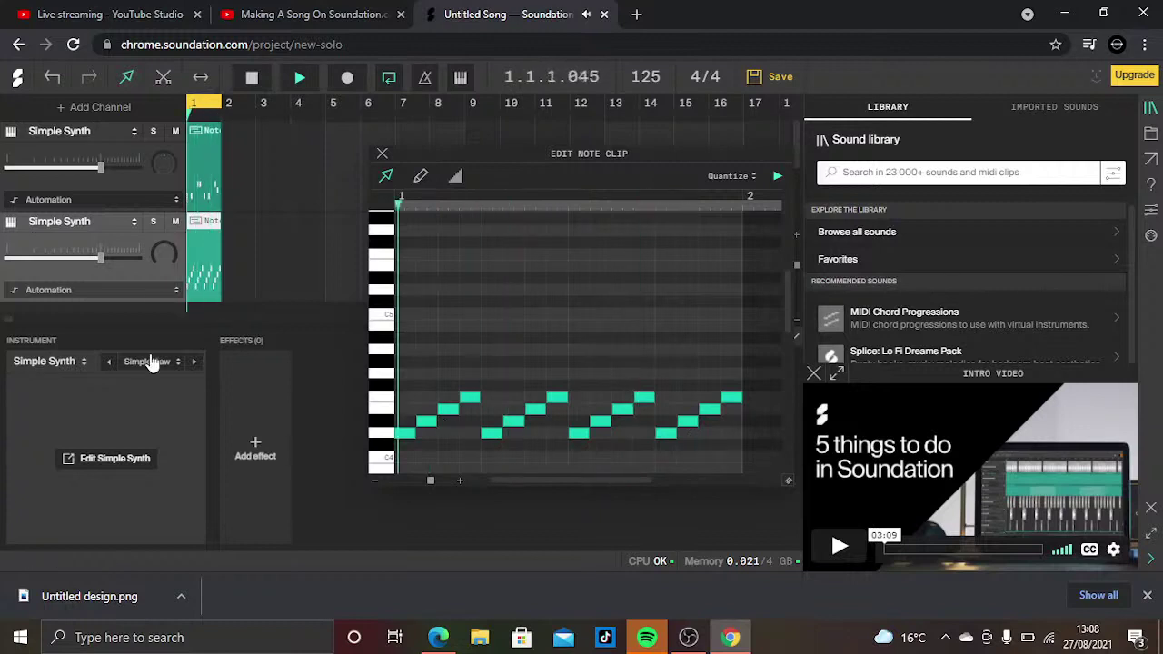
{"action": "left_click", "coordinate": [151, 363]}
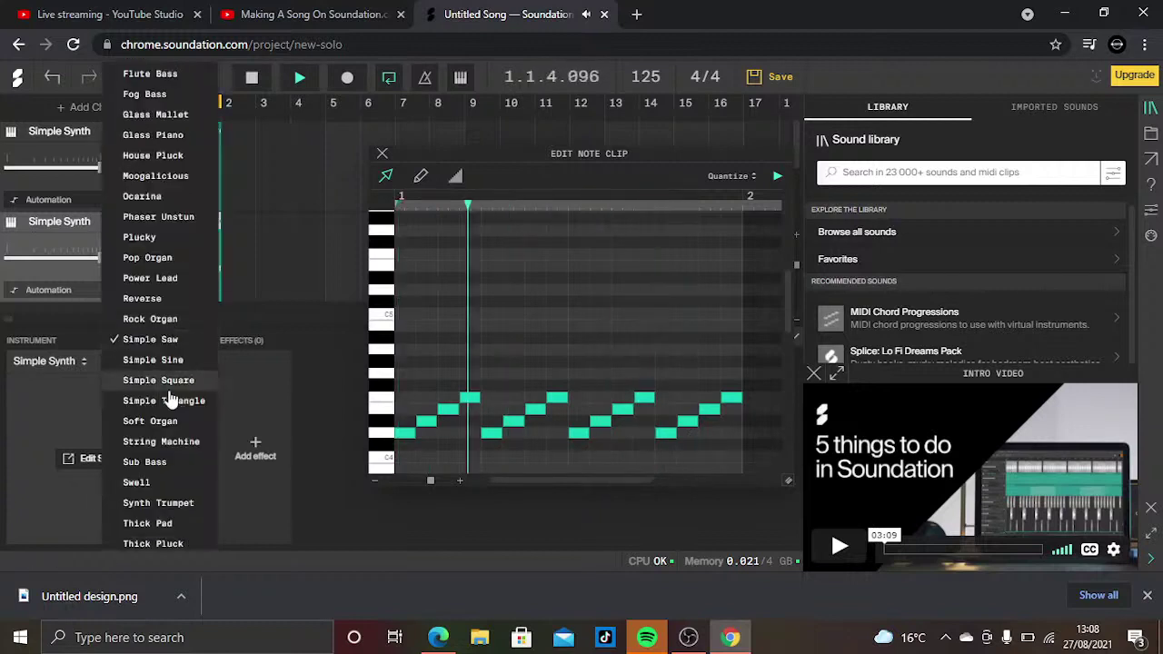
{"action": "scroll", "coordinate": [170, 427], "scroll_direction": "down", "scroll_amount": 1}
{"action": "left_click", "coordinate": [168, 438]}
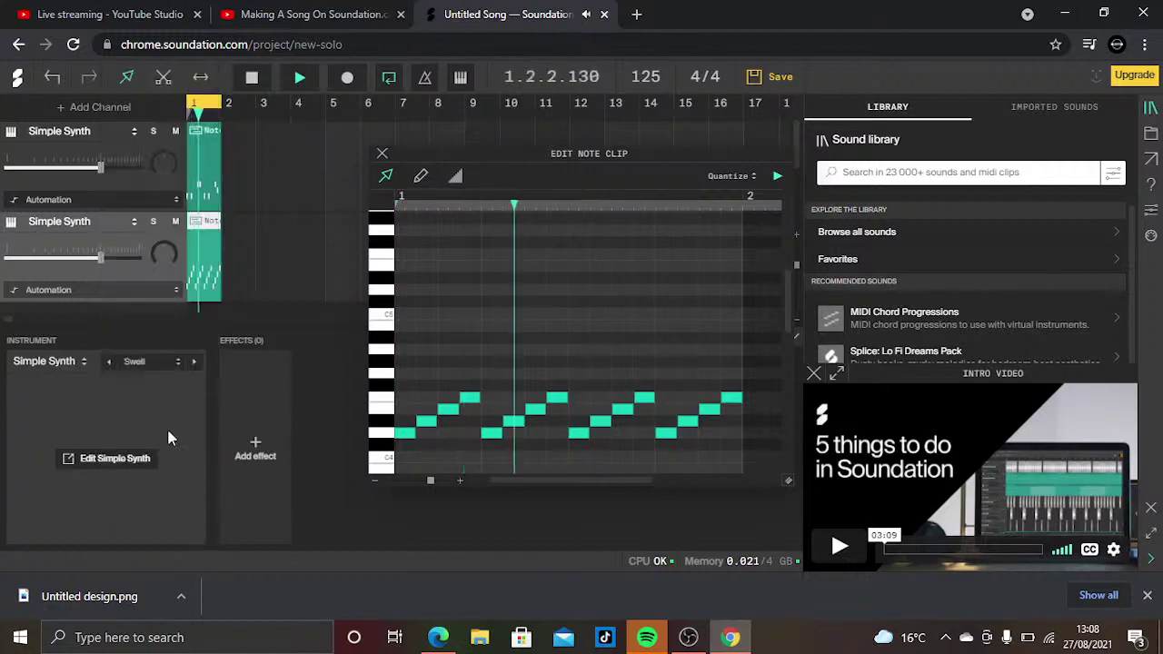
{"action": "left_click", "coordinate": [163, 368]}
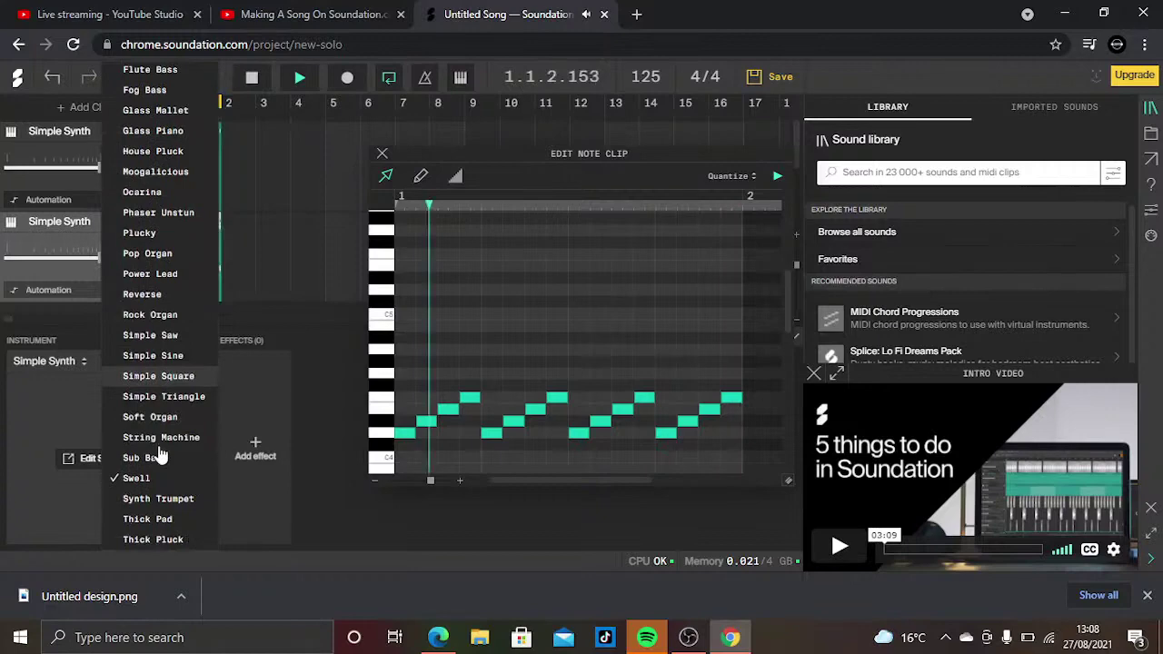
{"action": "scroll", "coordinate": [159, 455], "scroll_direction": "down", "scroll_amount": 1}
{"action": "left_click", "coordinate": [160, 454]}
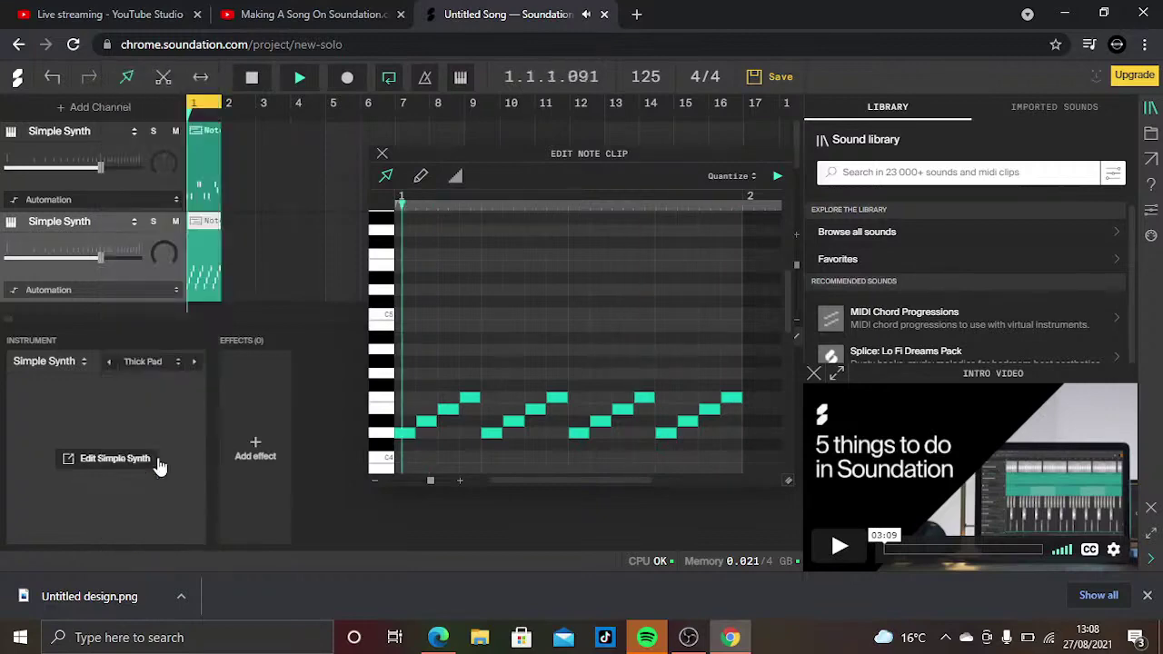
{"action": "left_click", "coordinate": [169, 369]}
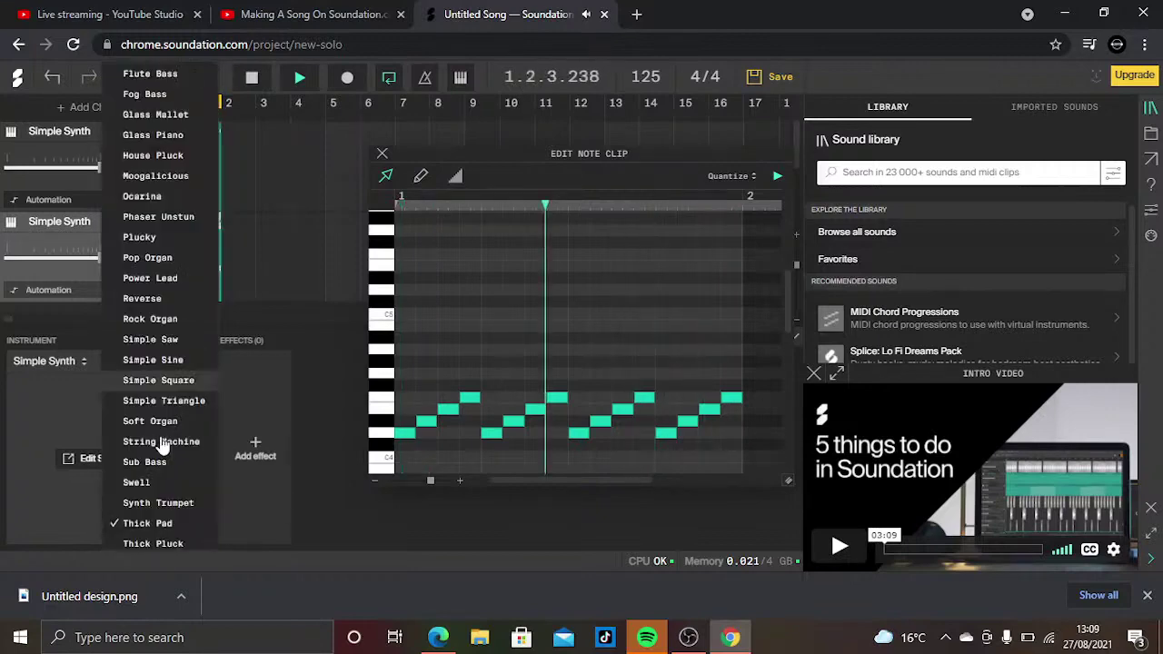
{"action": "left_click", "coordinate": [154, 478]}
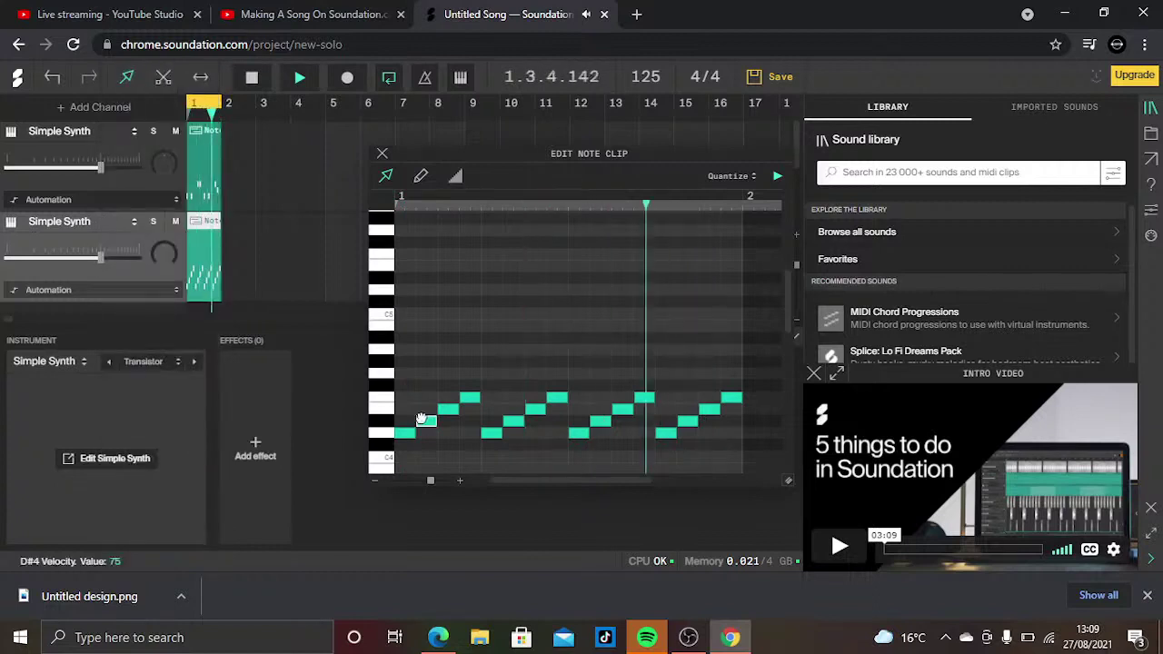
Delete the D#4 and F4 notes from beat 1 and the E4 note from beat 2
{"action": "left_click_drag", "start_coordinate": [423, 419], "coordinate": [468, 398]}
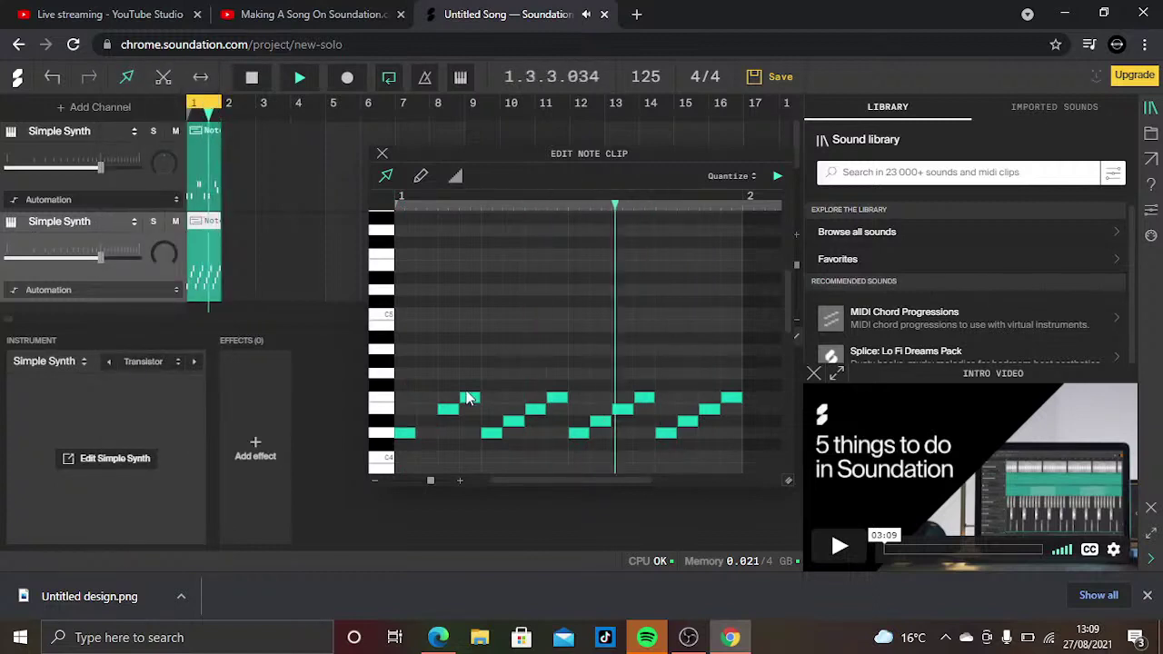
{"action": "left_click", "coordinate": [470, 387]}
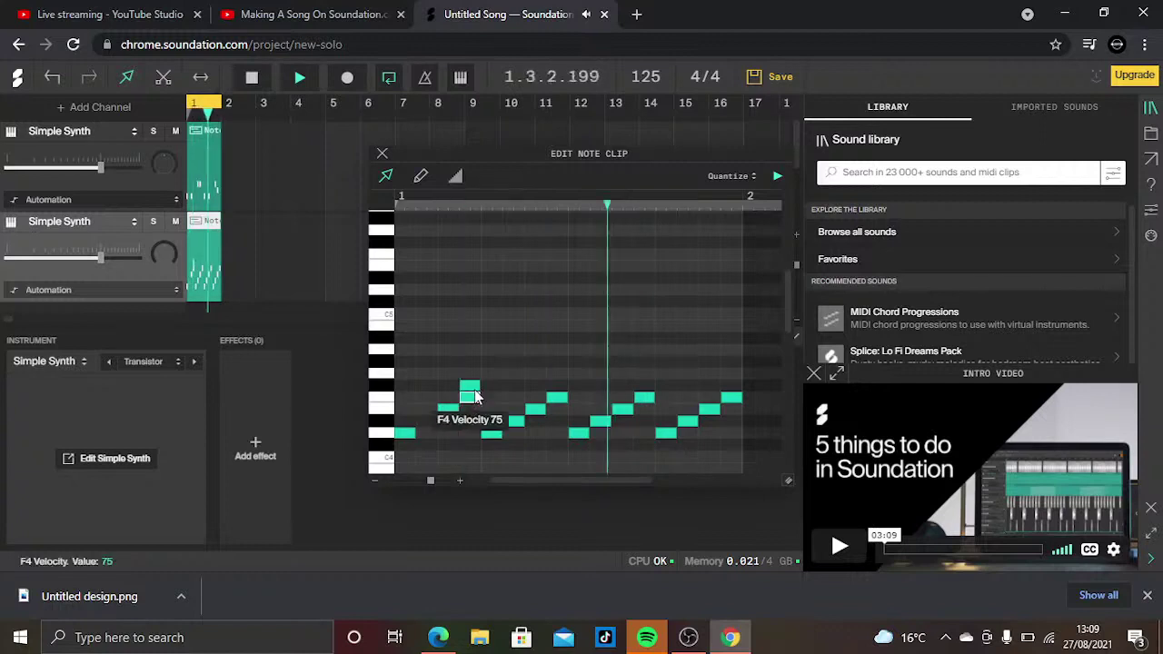
{"action": "left_click", "coordinate": [475, 397]}
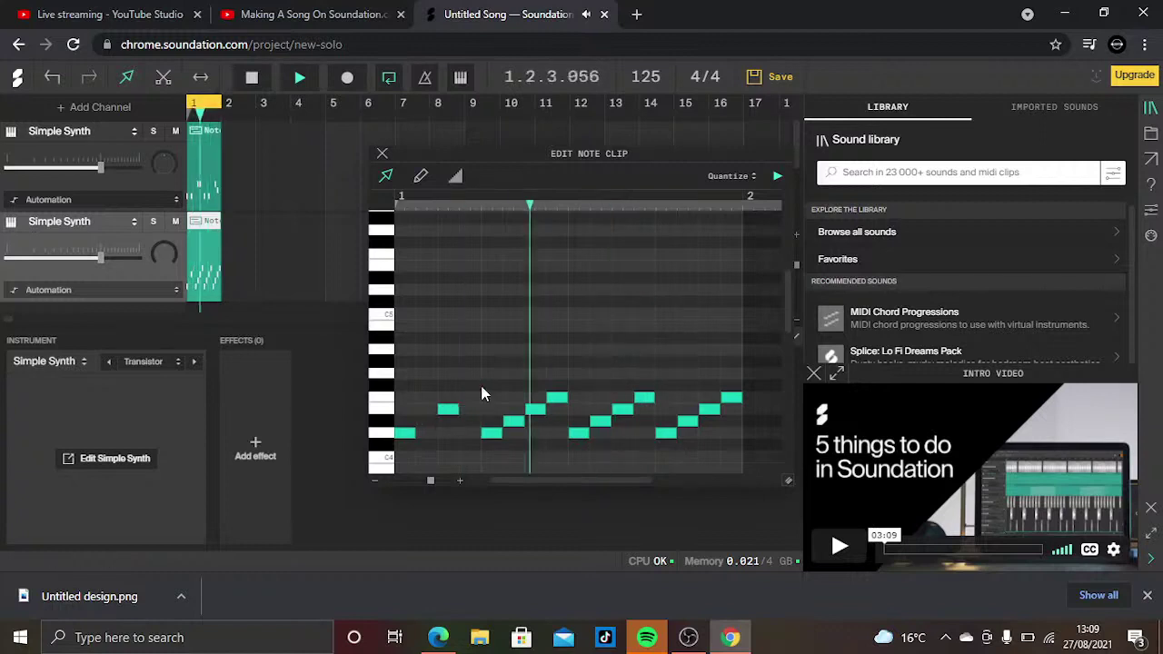
{"action": "left_click", "coordinate": [536, 411]}
{"action": "key", "text": "Delete"}
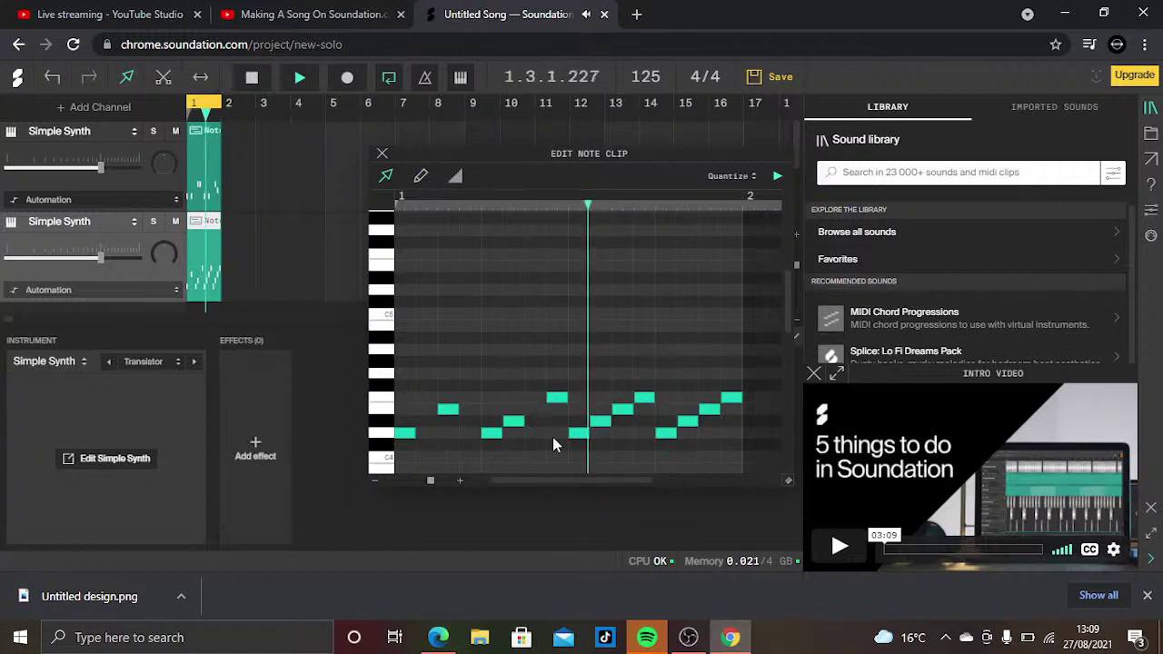
Delete the D#4 and F4 notes from beat 3 and the D#4 note from beat 4
{"action": "left_click", "coordinate": [600, 421]}
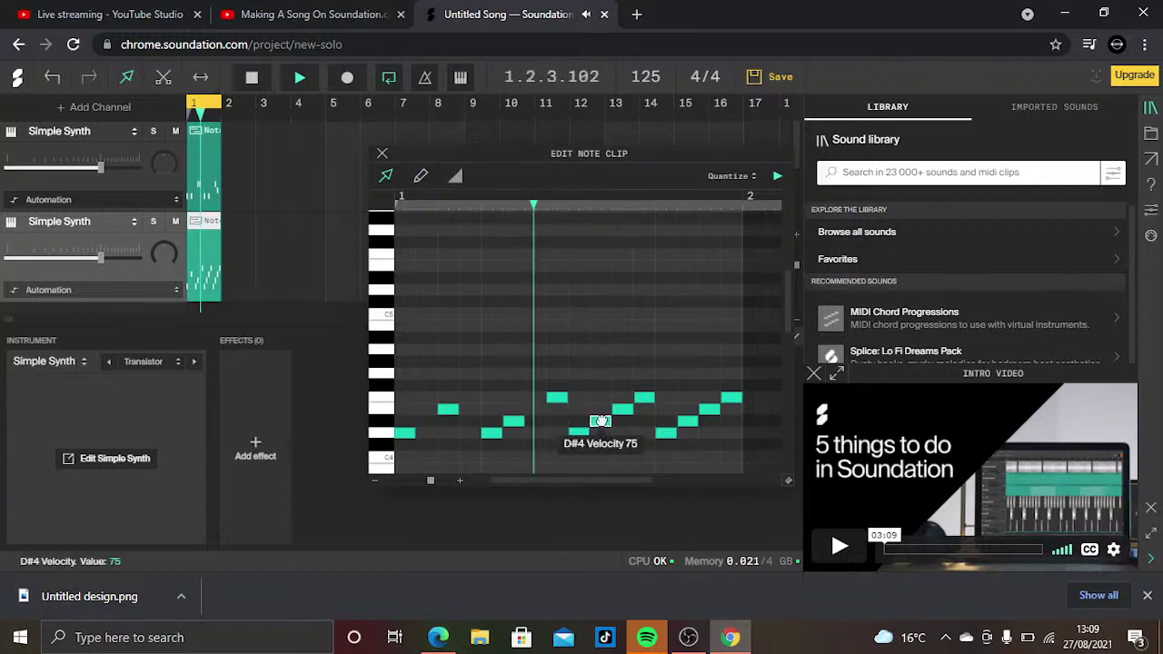
{"action": "key", "text": "Delete"}
{"action": "left_click", "coordinate": [644, 397]}
{"action": "key", "text": "Delete"}
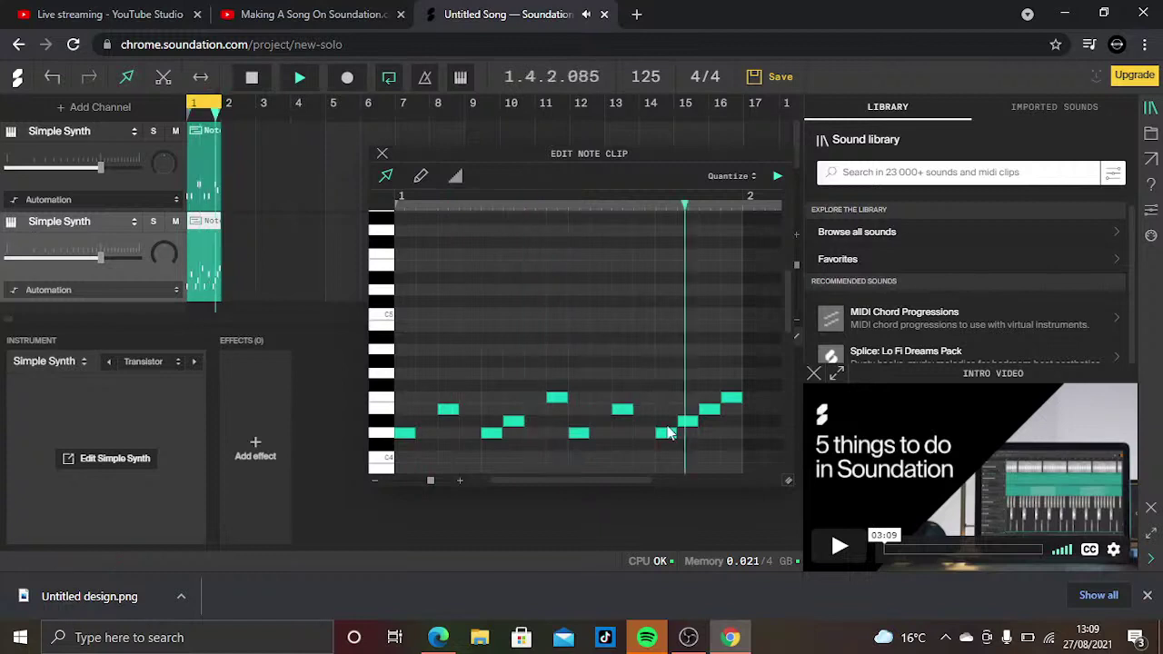
{"action": "left_click", "coordinate": [682, 422]}
{"action": "key", "text": "Delete"}
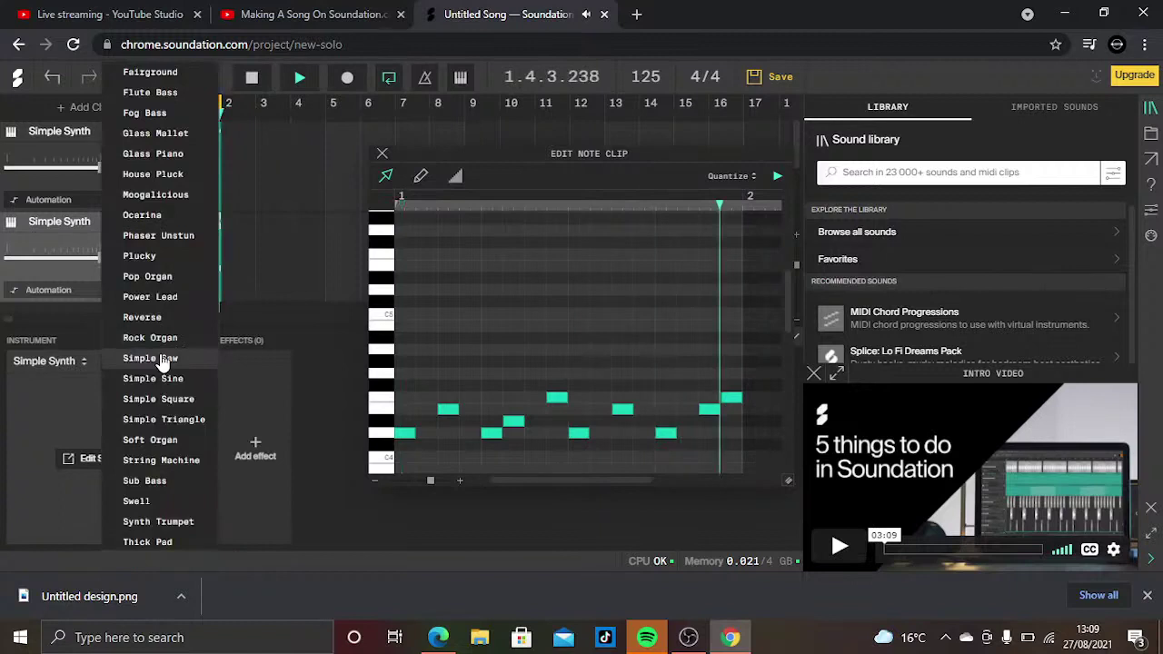
Try the Rock Organ, Thick Pluck and Video Game presets on the lower Simple Synth channel
{"action": "scroll", "coordinate": [165, 360], "scroll_direction": "up", "scroll_amount": 1}
{"action": "left_click", "coordinate": [150, 347]}
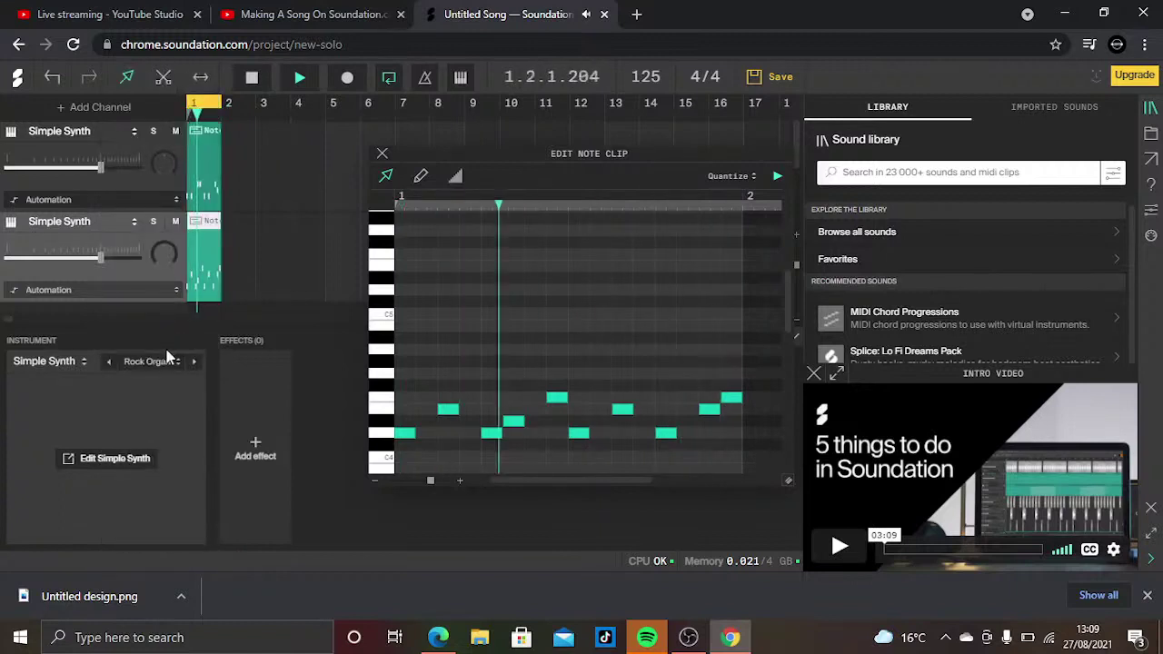
{"action": "left_click", "coordinate": [154, 362]}
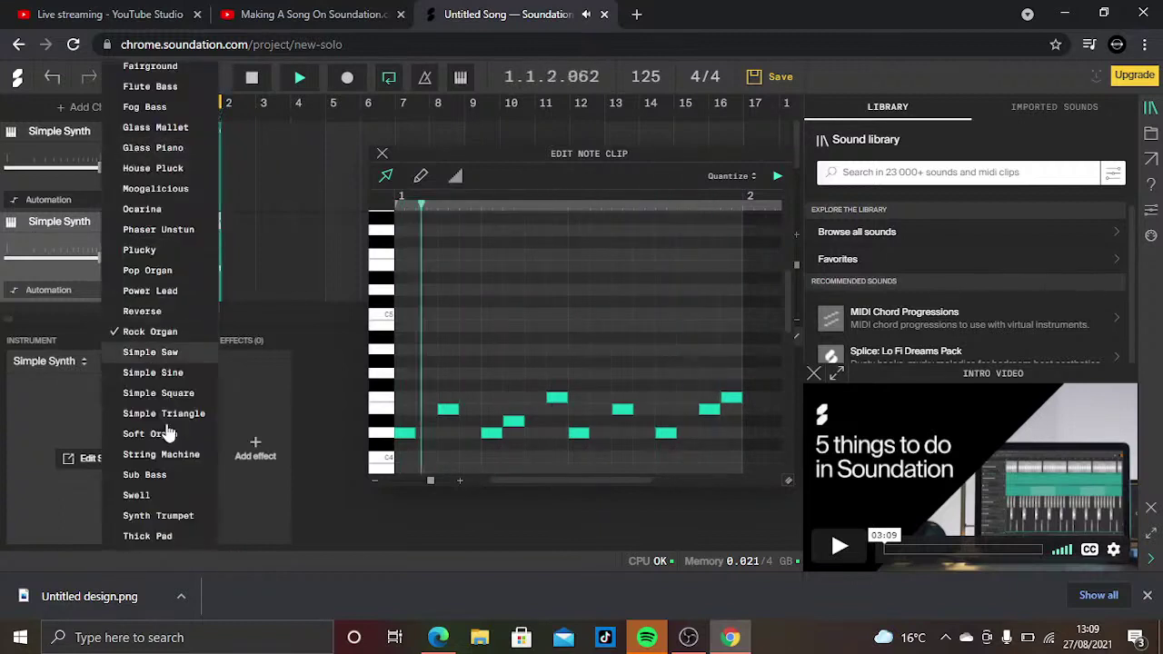
{"action": "scroll", "coordinate": [167, 454], "scroll_direction": "down", "scroll_amount": 3}
{"action": "left_click", "coordinate": [167, 463]}
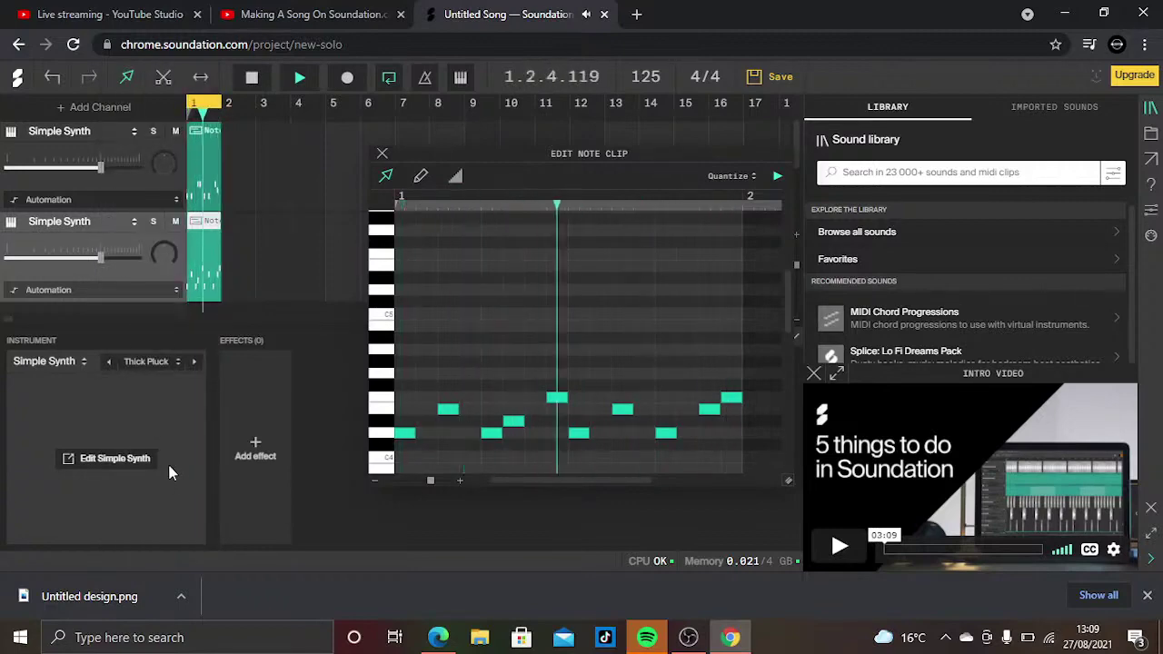
{"action": "left_click", "coordinate": [167, 365]}
{"action": "scroll", "coordinate": [152, 490], "scroll_direction": "down", "scroll_amount": 2}
{"action": "scroll", "coordinate": [153, 490], "scroll_direction": "down", "scroll_amount": 1}
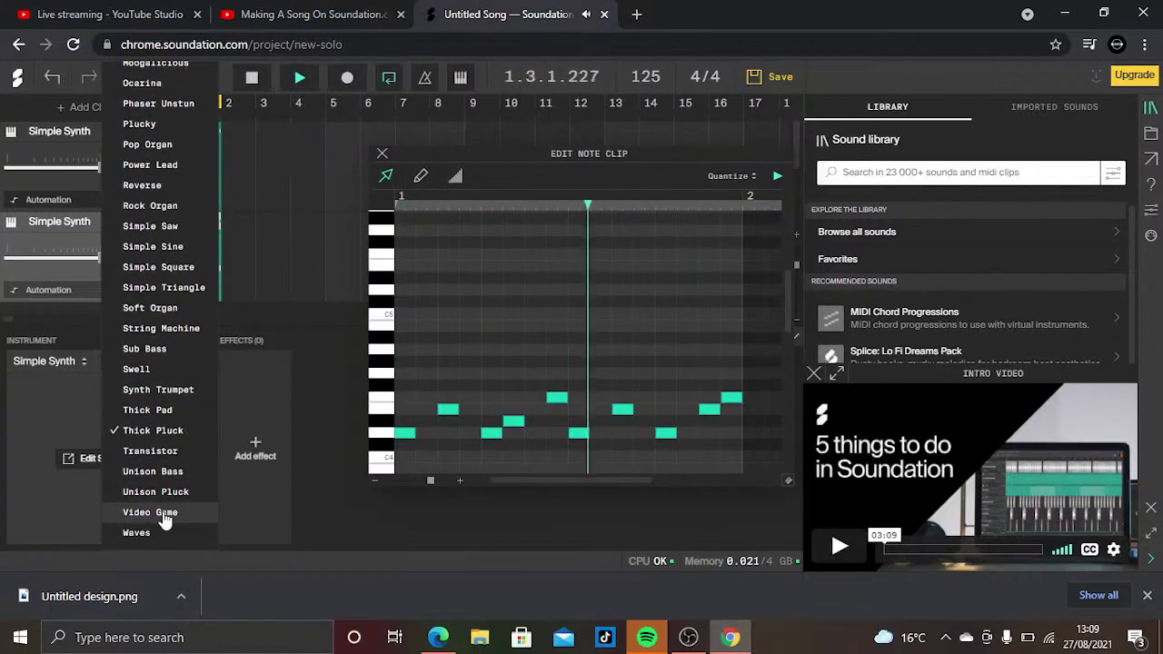
{"action": "left_click", "coordinate": [162, 510]}
Set the lower Simple Synth channel's preset to Waves
{"action": "left_click", "coordinate": [158, 364]}
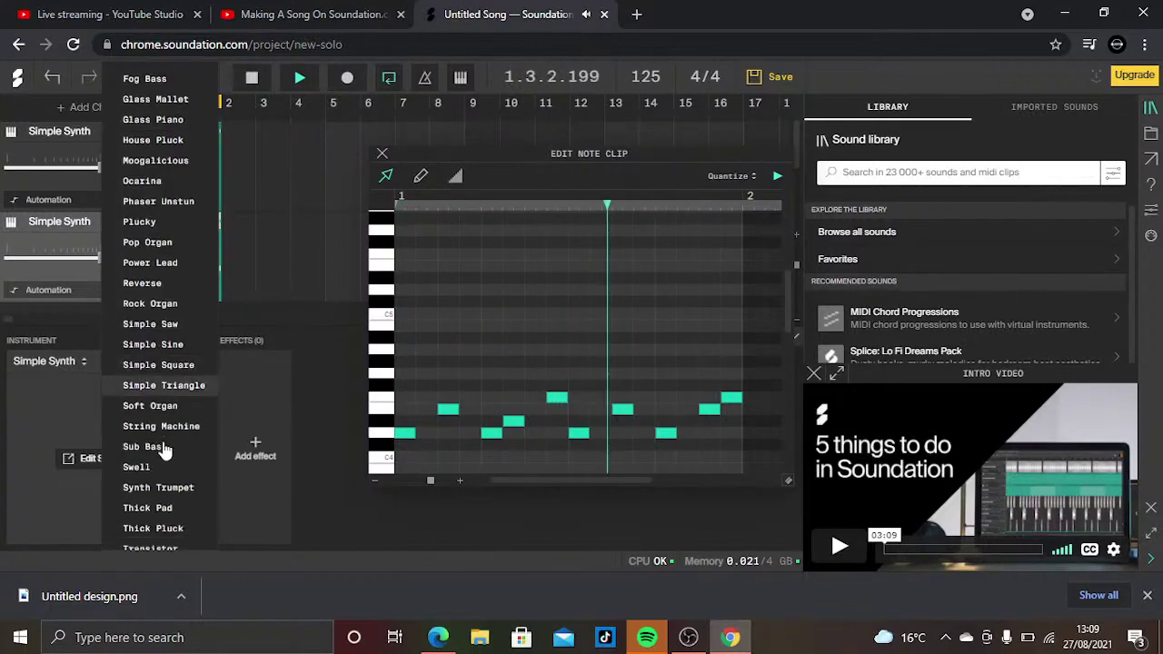
{"action": "scroll", "coordinate": [163, 491], "scroll_direction": "down", "scroll_amount": 3}
{"action": "left_click", "coordinate": [168, 532]}
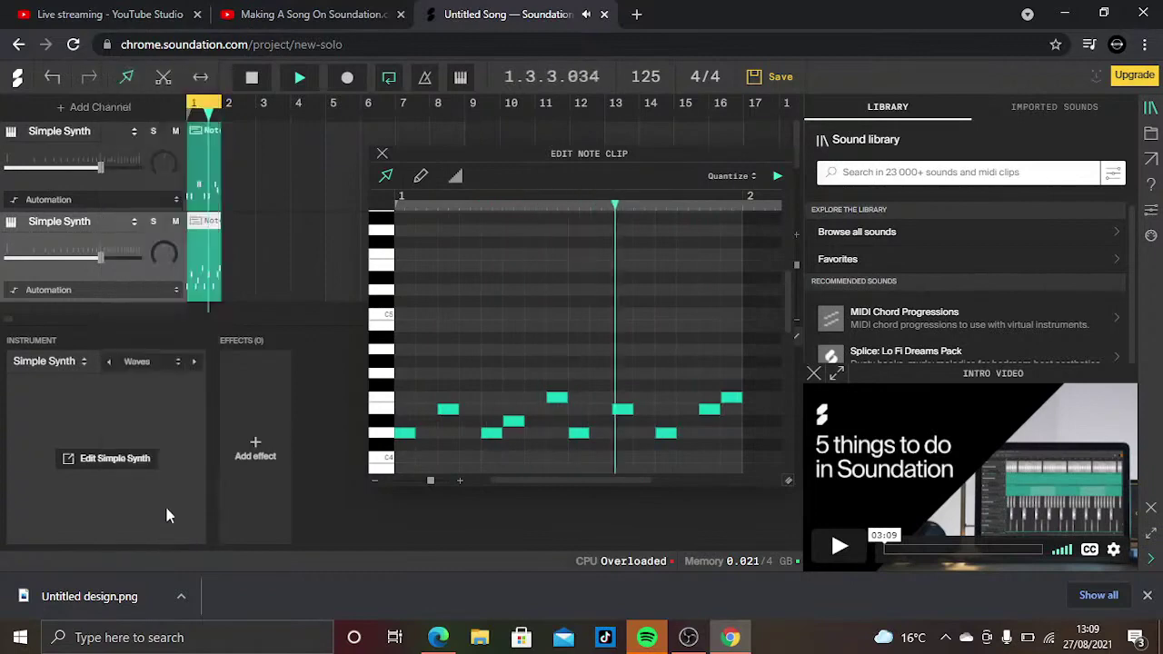
Set the preset of the lower Simple Synth channel to Bass Lead
{"action": "left_click", "coordinate": [152, 363]}
{"action": "scroll", "coordinate": [159, 227], "scroll_direction": "up", "scroll_amount": 5}
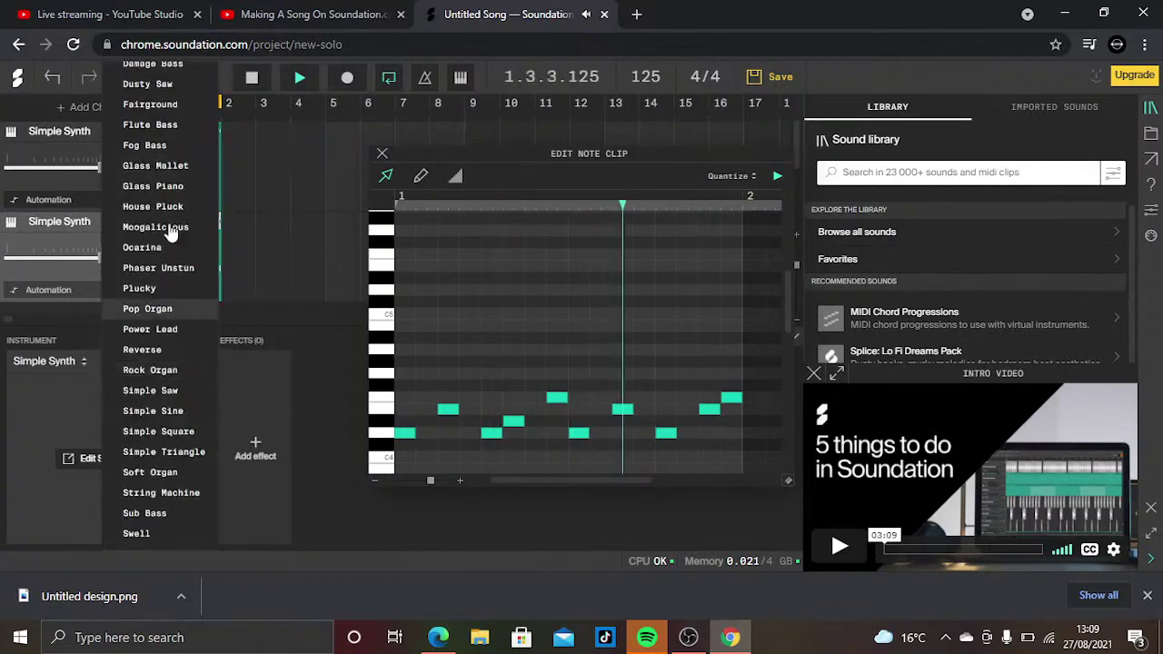
{"action": "scroll", "coordinate": [155, 132], "scroll_direction": "up", "scroll_amount": 3}
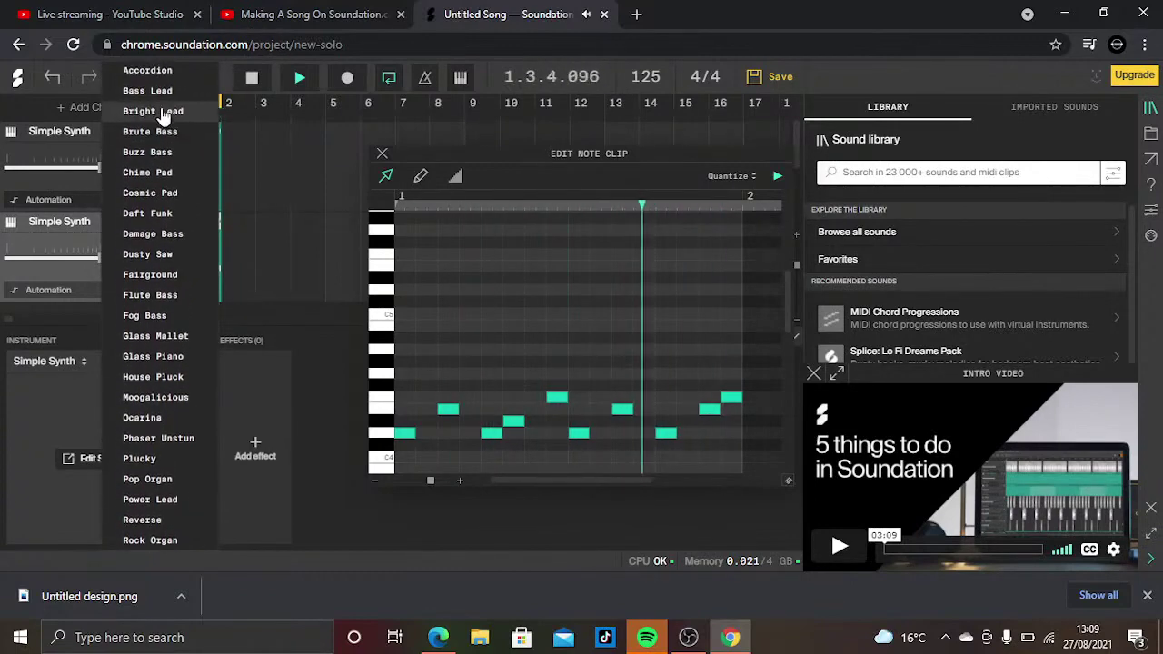
{"action": "left_click", "coordinate": [158, 100]}
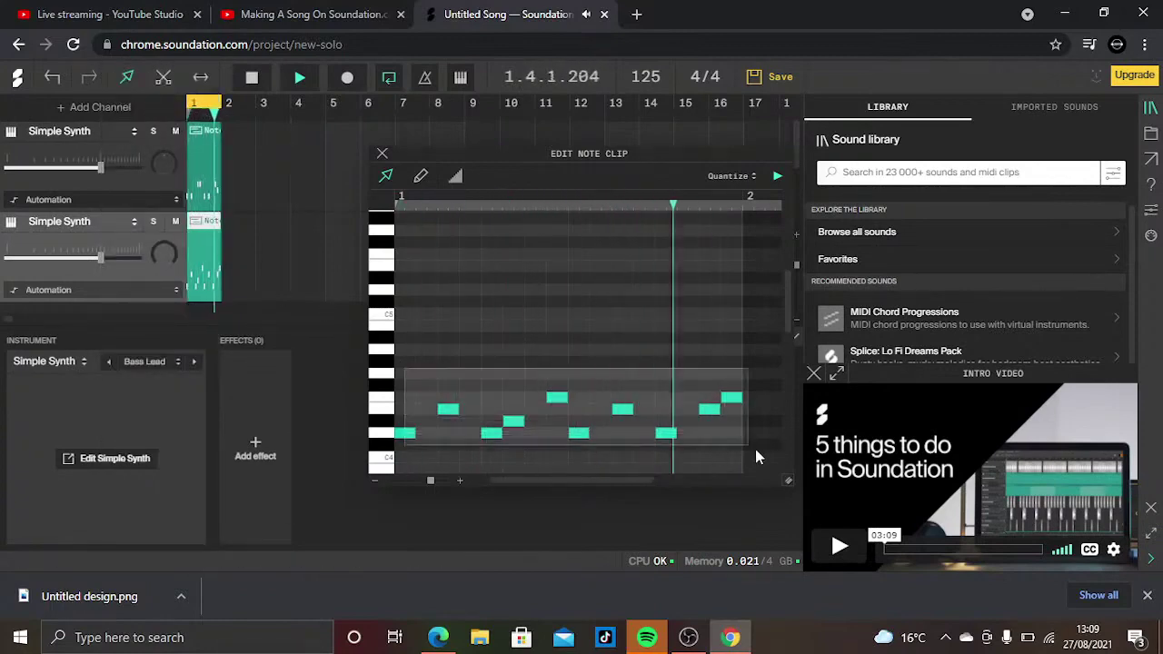
Select all the melody notes and try transposing the whole pattern to start on D#3 and on D#4
{"action": "scroll", "coordinate": [548, 383], "scroll_direction": "down", "scroll_amount": 1}
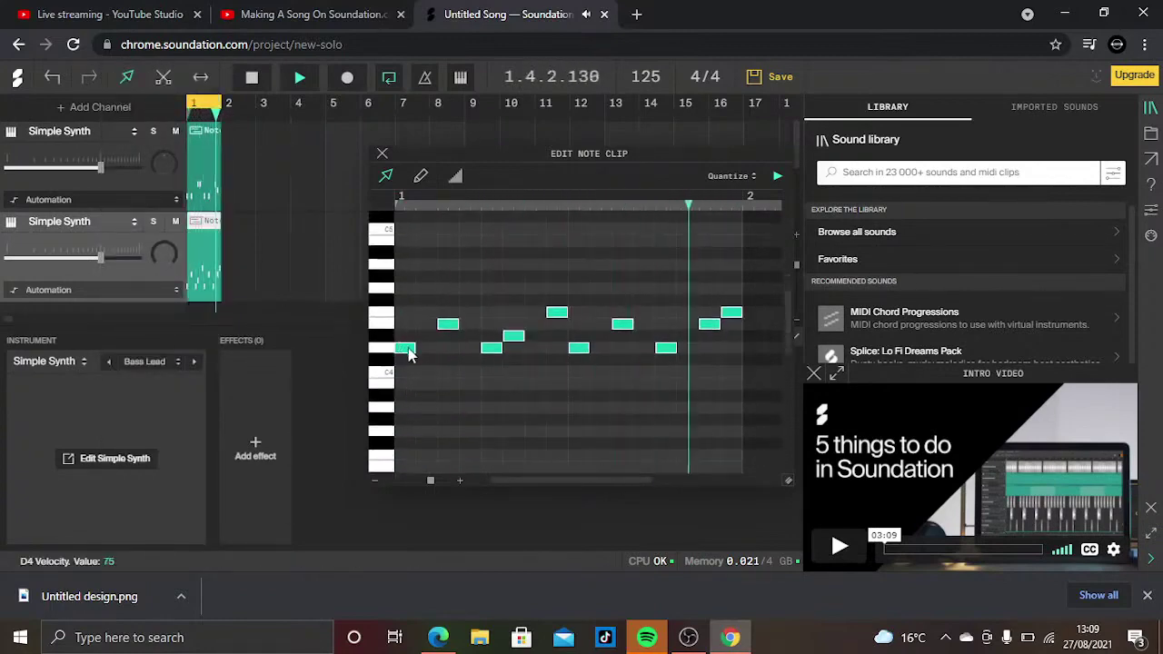
{"action": "scroll", "coordinate": [417, 443], "scroll_direction": "up", "scroll_amount": 3}
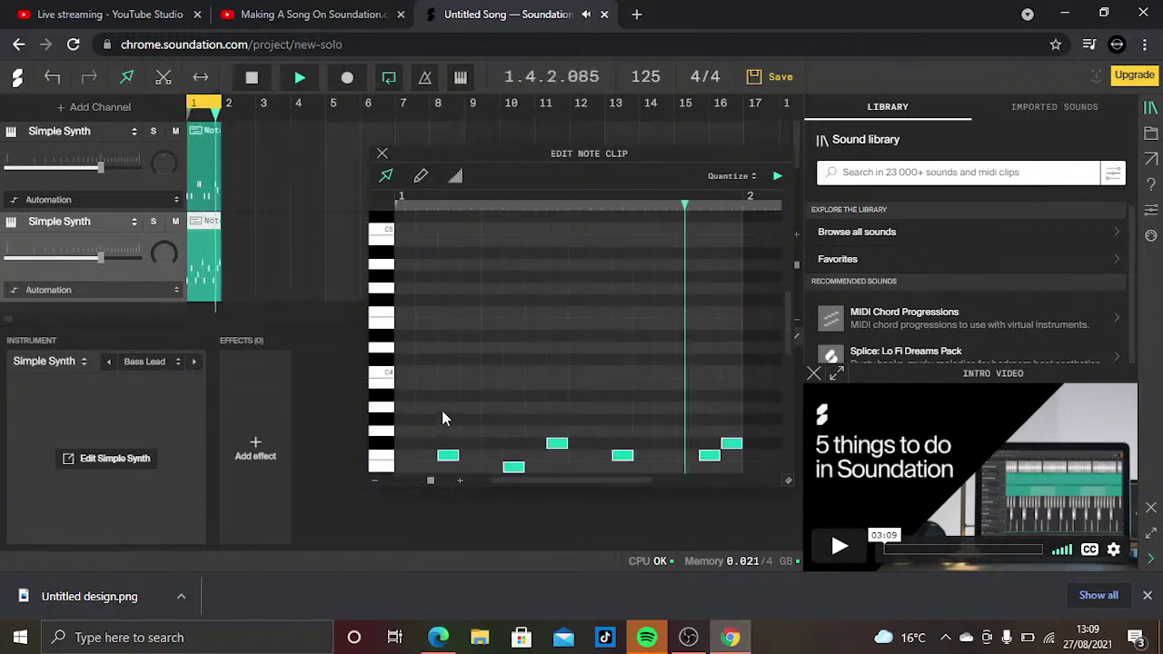
{"action": "scroll", "coordinate": [442, 410], "scroll_direction": "down", "scroll_amount": 10}
{"action": "scroll", "coordinate": [440, 411], "scroll_direction": "up", "scroll_amount": 10}
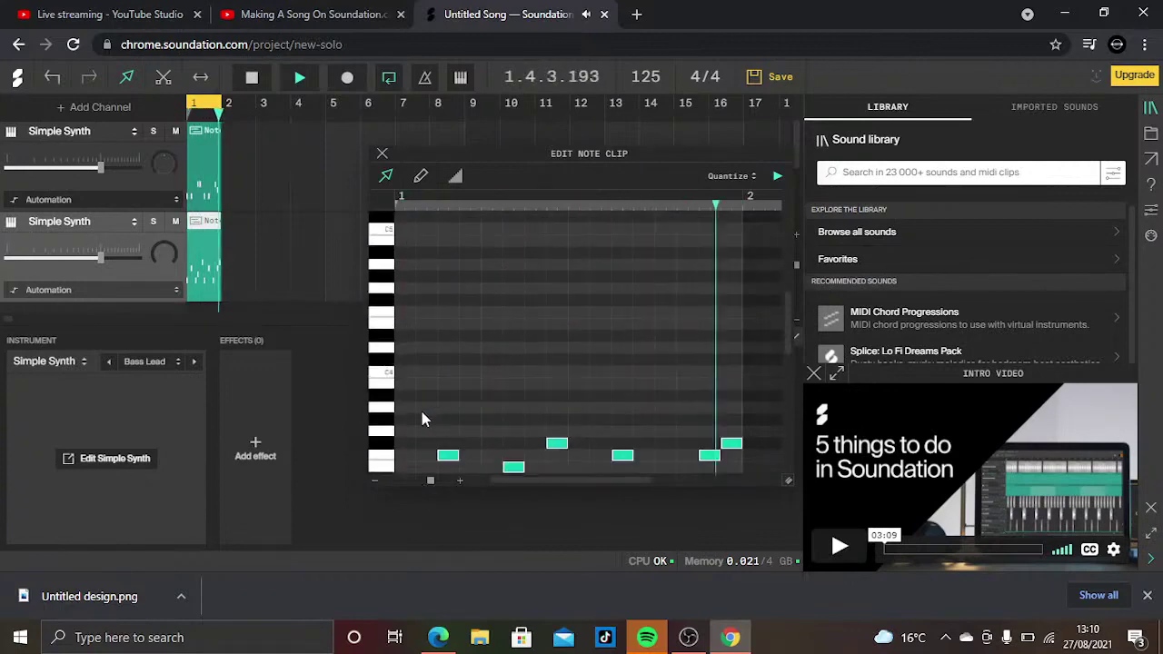
{"action": "scroll", "coordinate": [414, 468], "scroll_direction": "down", "scroll_amount": 2}
{"action": "scroll", "coordinate": [413, 468], "scroll_direction": "down", "scroll_amount": 1}
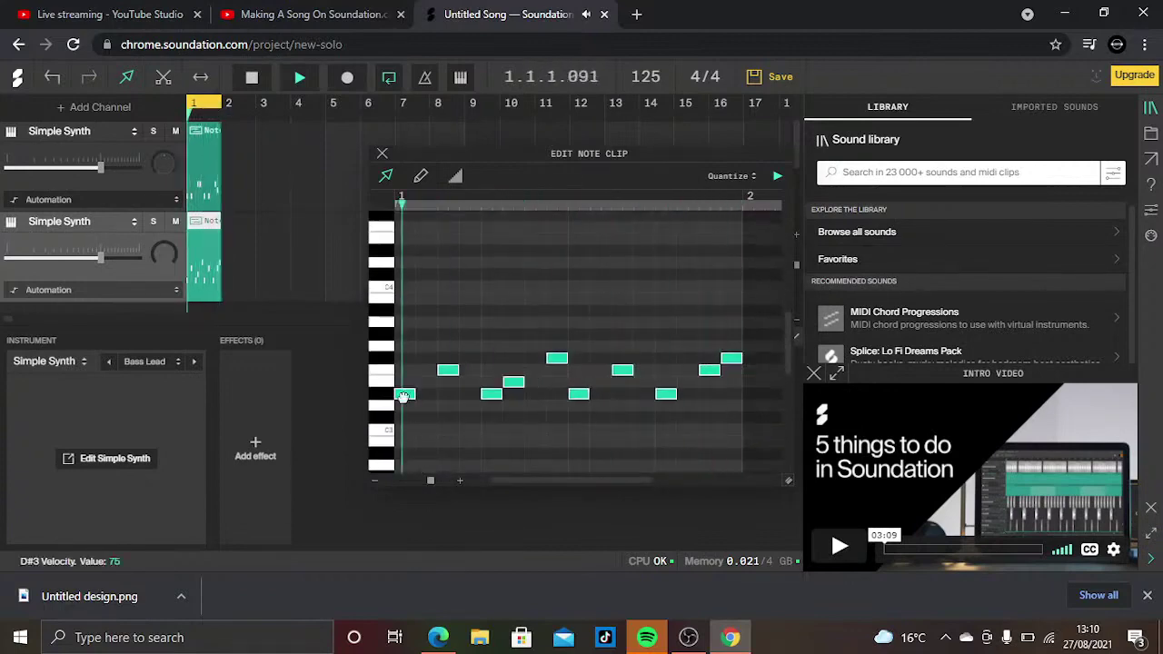
{"action": "scroll", "coordinate": [416, 417], "scroll_direction": "down", "scroll_amount": 6}
{"action": "left_click_drag", "start_coordinate": [426, 250], "coordinate": [403, 249]}
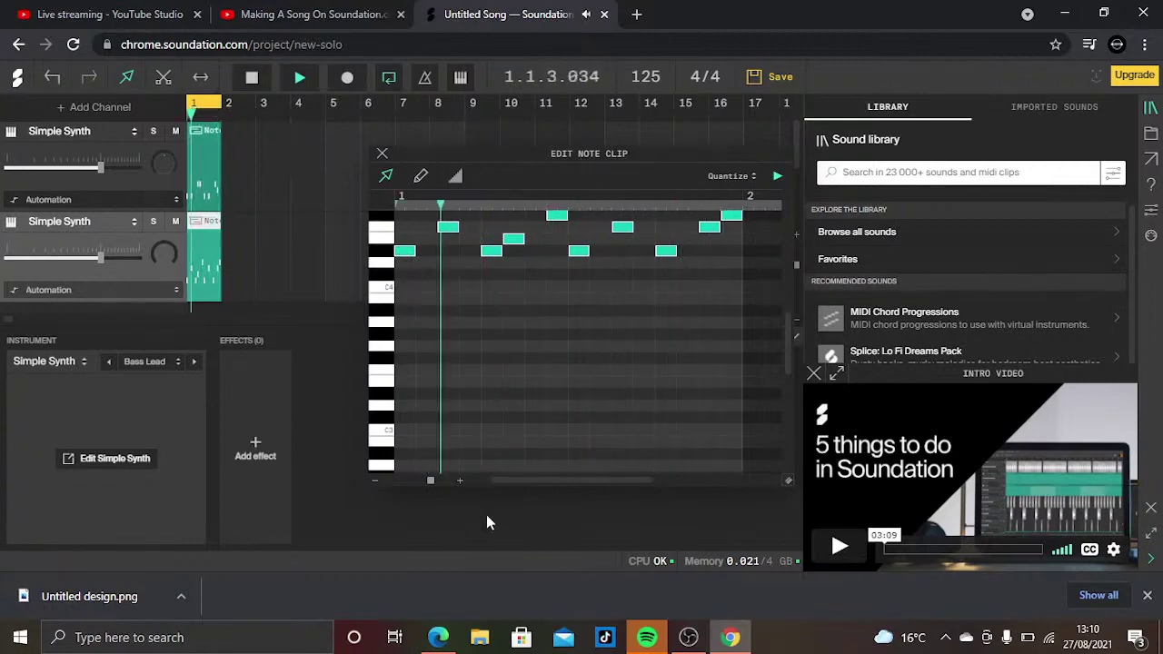
{"action": "scroll", "coordinate": [560, 427], "scroll_direction": "up", "scroll_amount": 4}
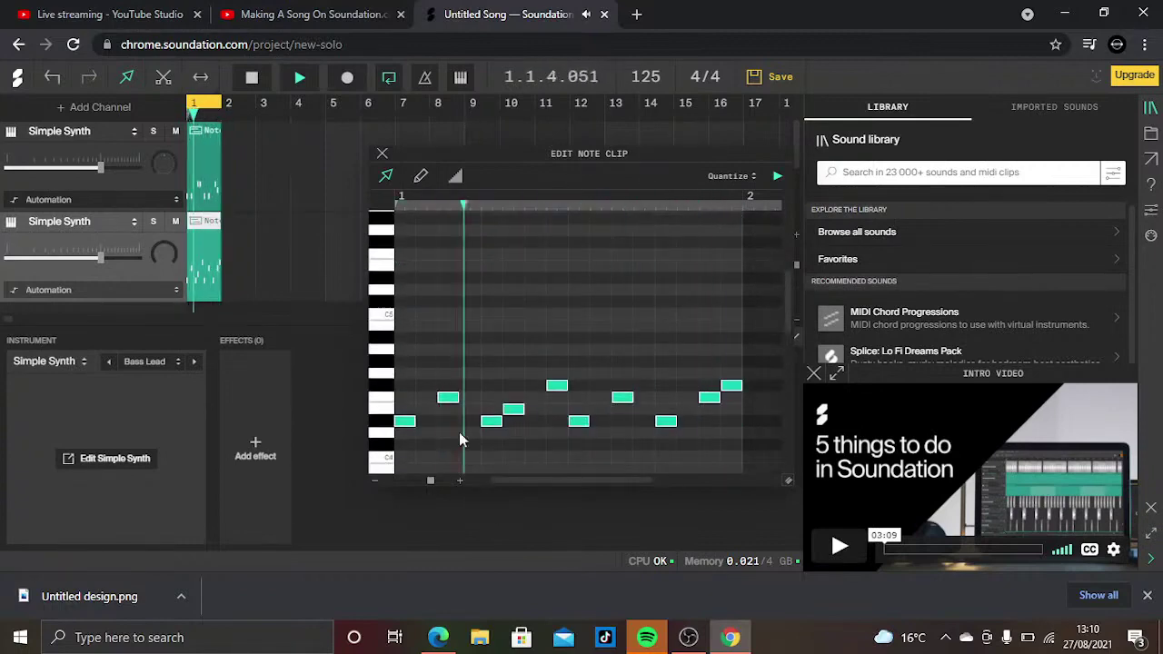
Move the whole melody up to start on D5, duplicate it an octave lower from D4, and play the loop
{"action": "left_click_drag", "start_coordinate": [408, 427], "coordinate": [433, 323]}
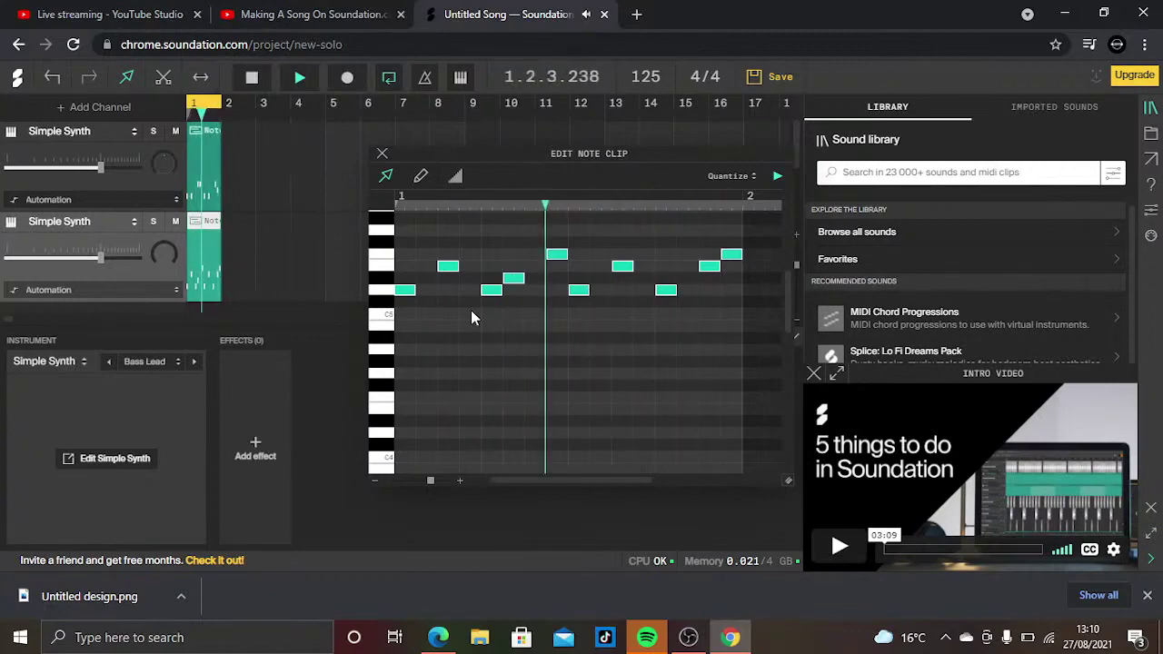
{"action": "key", "text": "space"}
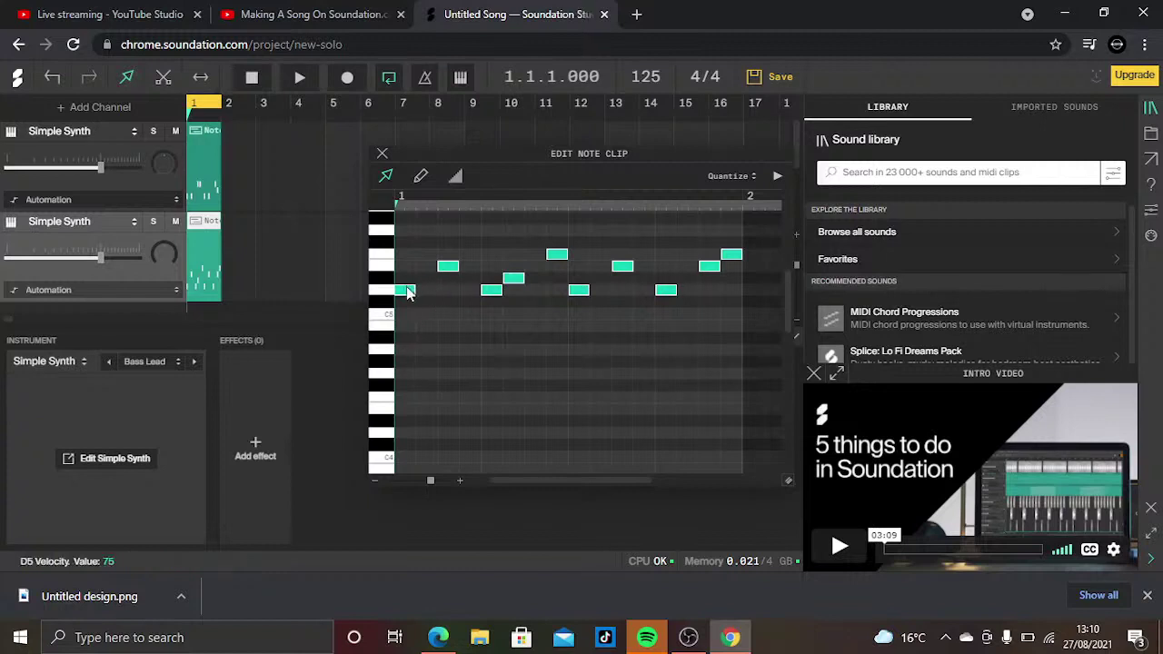
{"action": "left_click_drag", "start_coordinate": [403, 288], "coordinate": [403, 432]}
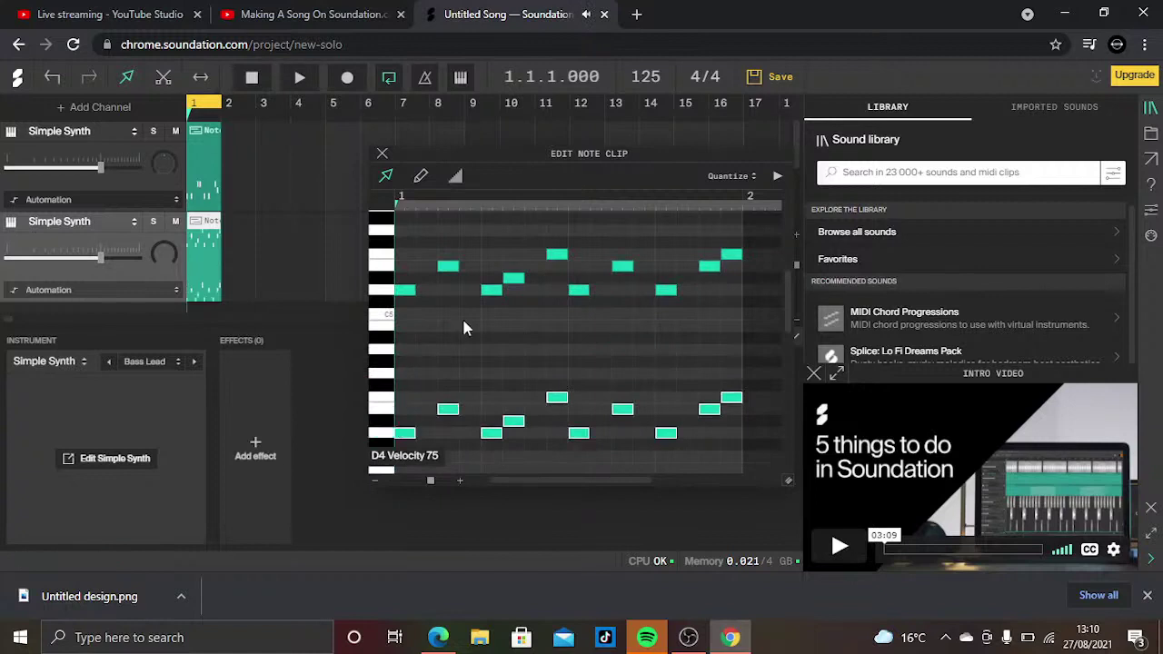
{"action": "key", "text": "space"}
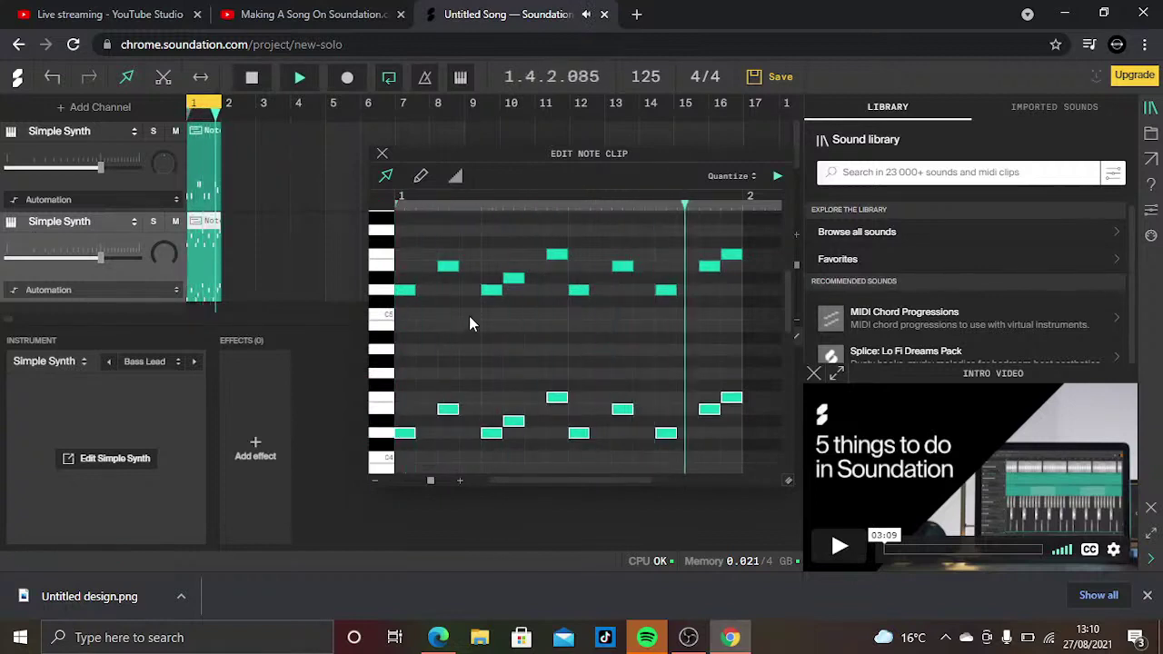
Close the note editor and switch the solo from the Bass Lead channel to the Sub Bass channel
{"action": "left_click", "coordinate": [382, 154]}
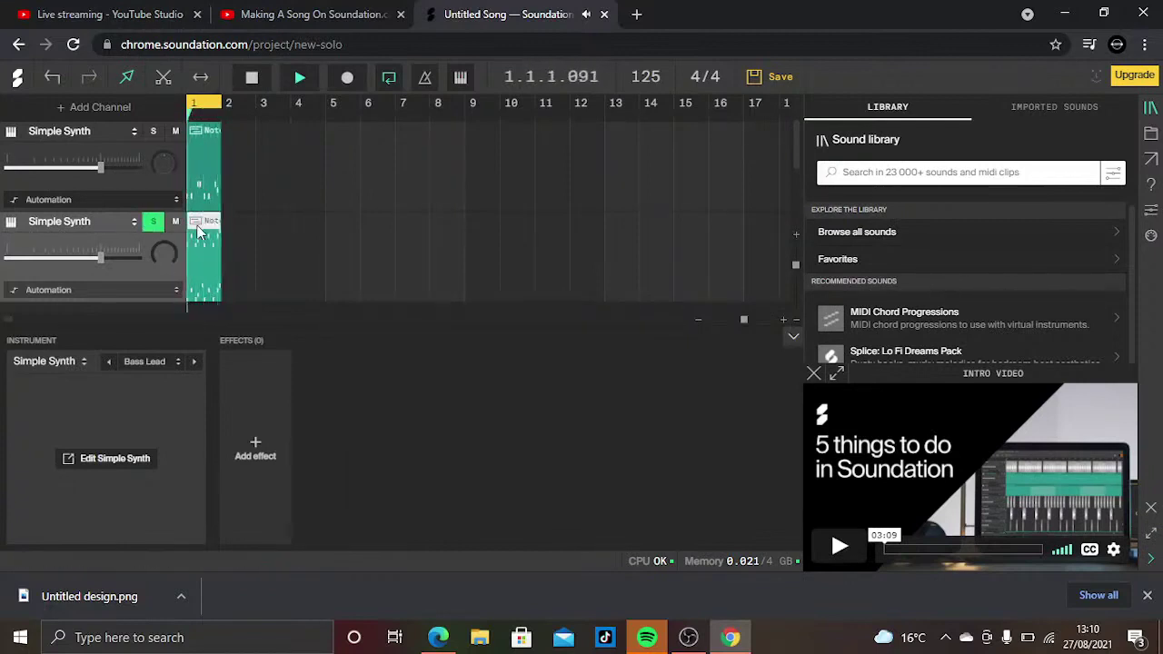
{"action": "left_click", "coordinate": [152, 221]}
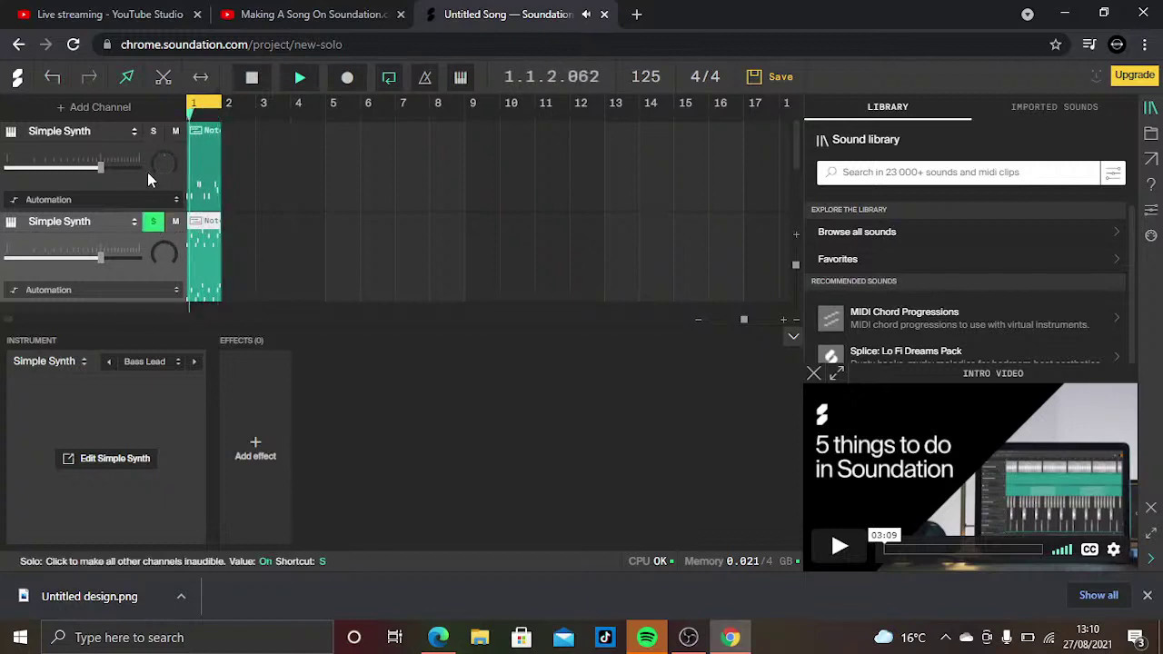
{"action": "left_click", "coordinate": [152, 133]}
{"action": "left_click", "coordinate": [153, 132]}
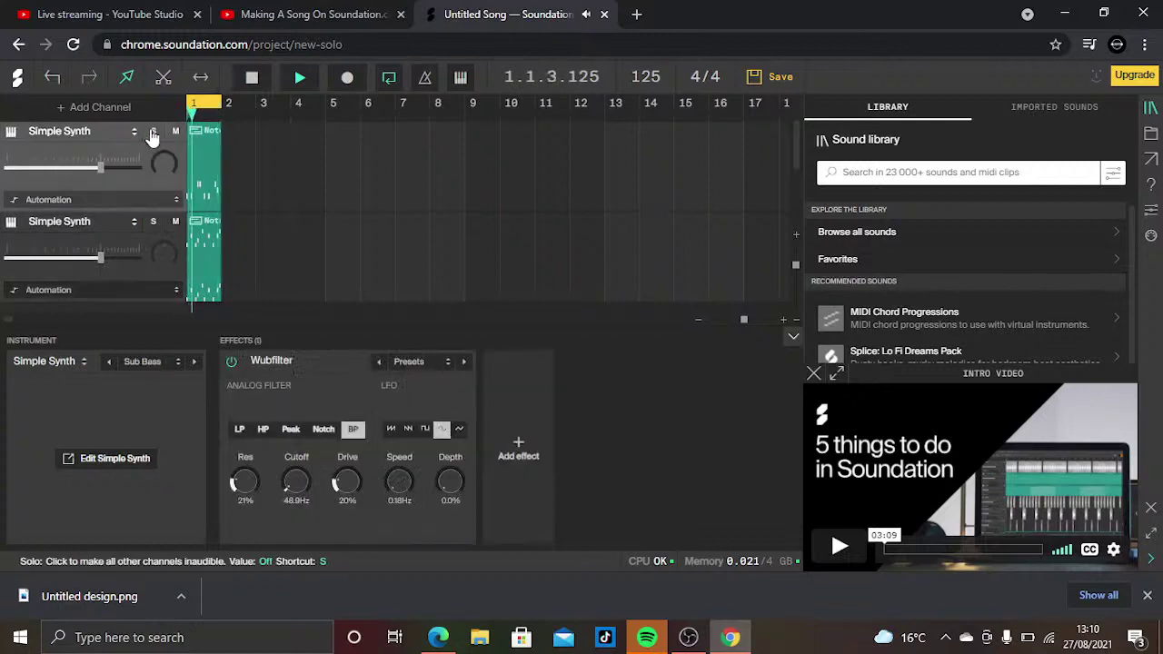
Solo the SPC drum channel and the Bass Lead channel alongside the Sub Bass channel
{"action": "scroll", "coordinate": [154, 186], "scroll_direction": "up", "scroll_amount": 1}
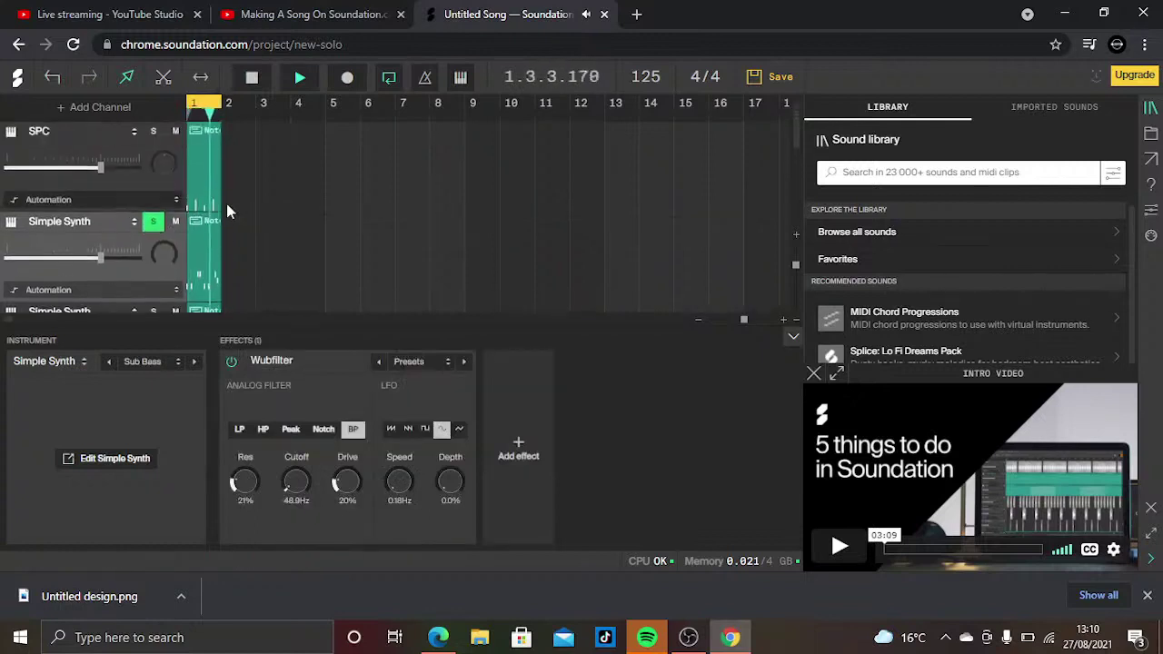
{"action": "left_click", "coordinate": [155, 132]}
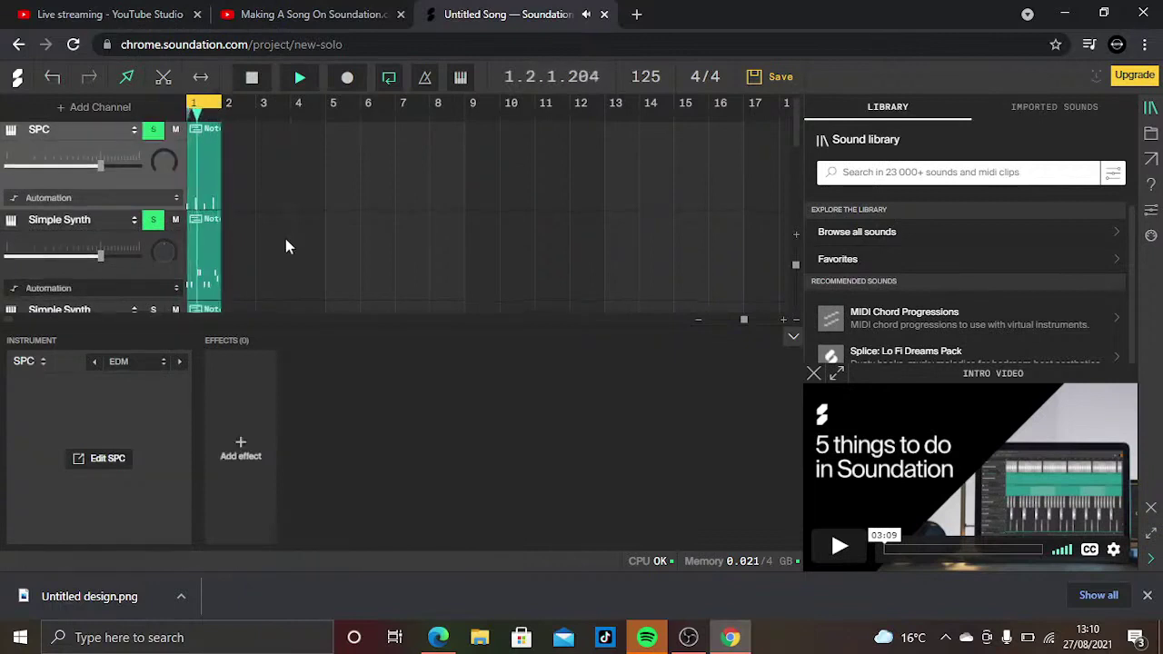
{"action": "scroll", "coordinate": [286, 238], "scroll_direction": "down", "scroll_amount": 3}
{"action": "scroll", "coordinate": [288, 232], "scroll_direction": "up", "scroll_amount": 1}
{"action": "scroll", "coordinate": [290, 241], "scroll_direction": "up", "scroll_amount": 2}
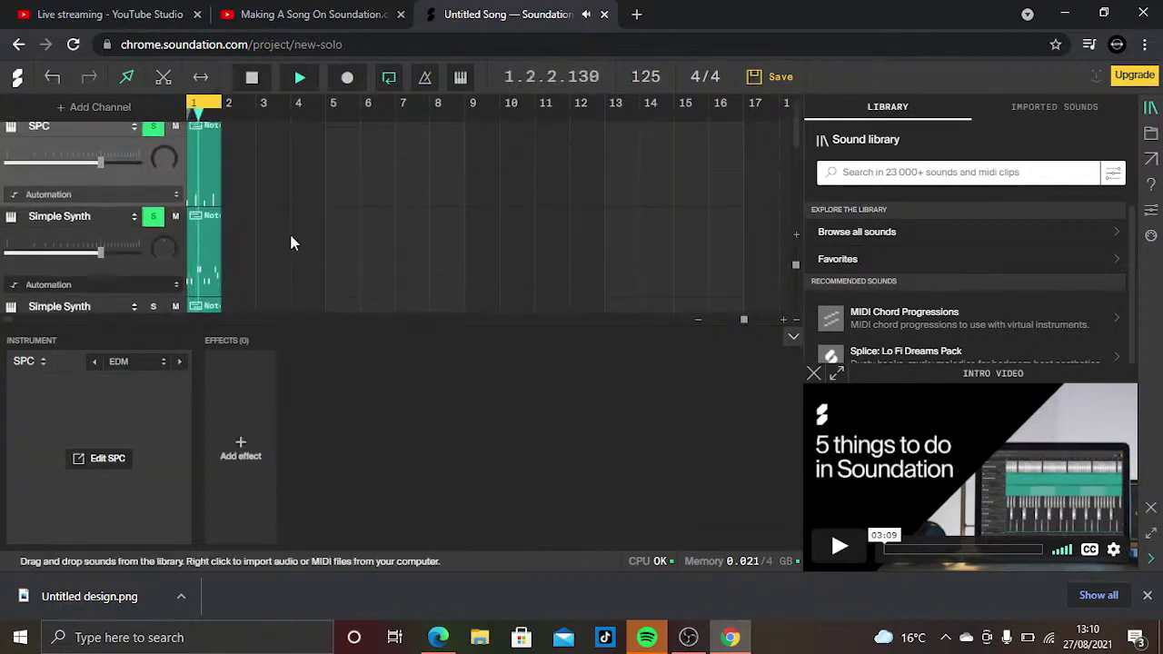
{"action": "scroll", "coordinate": [261, 261], "scroll_direction": "down", "scroll_amount": 1}
{"action": "scroll", "coordinate": [255, 246], "scroll_direction": "down", "scroll_amount": 2}
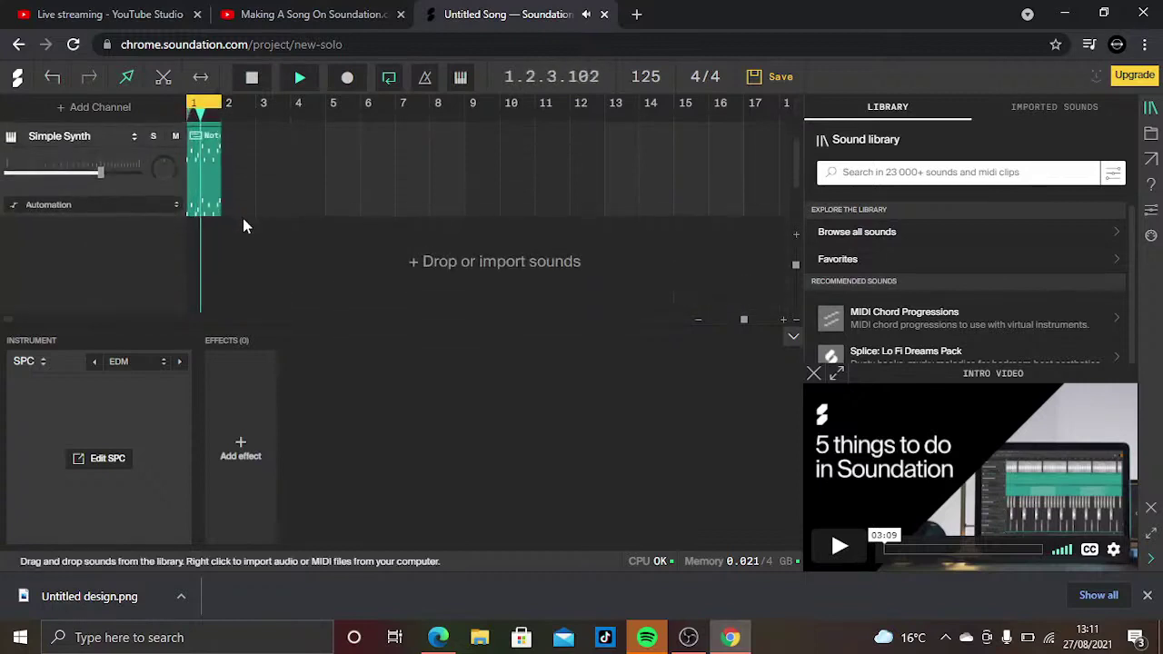
{"action": "left_click", "coordinate": [156, 137]}
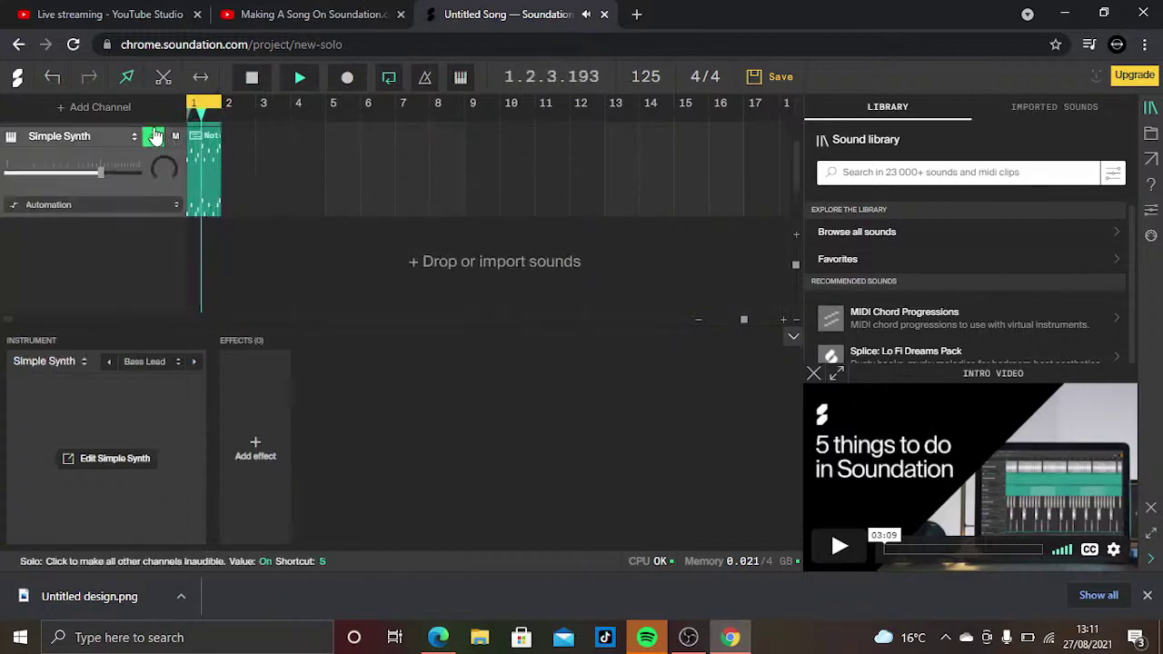
Delete all the upper-octave notes from D5 to F5 in the Bass Lead channel's clip and close the note editor
{"action": "double_click", "coordinate": [203, 145]}
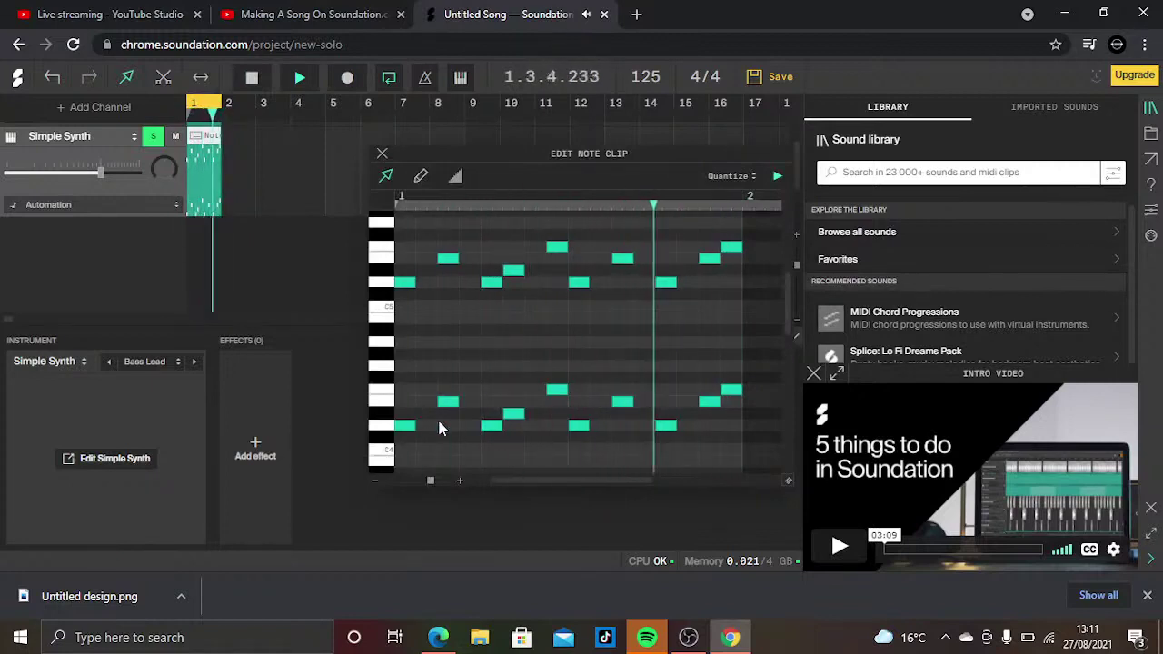
{"action": "scroll", "coordinate": [417, 327], "scroll_direction": "right", "scroll_amount": 3}
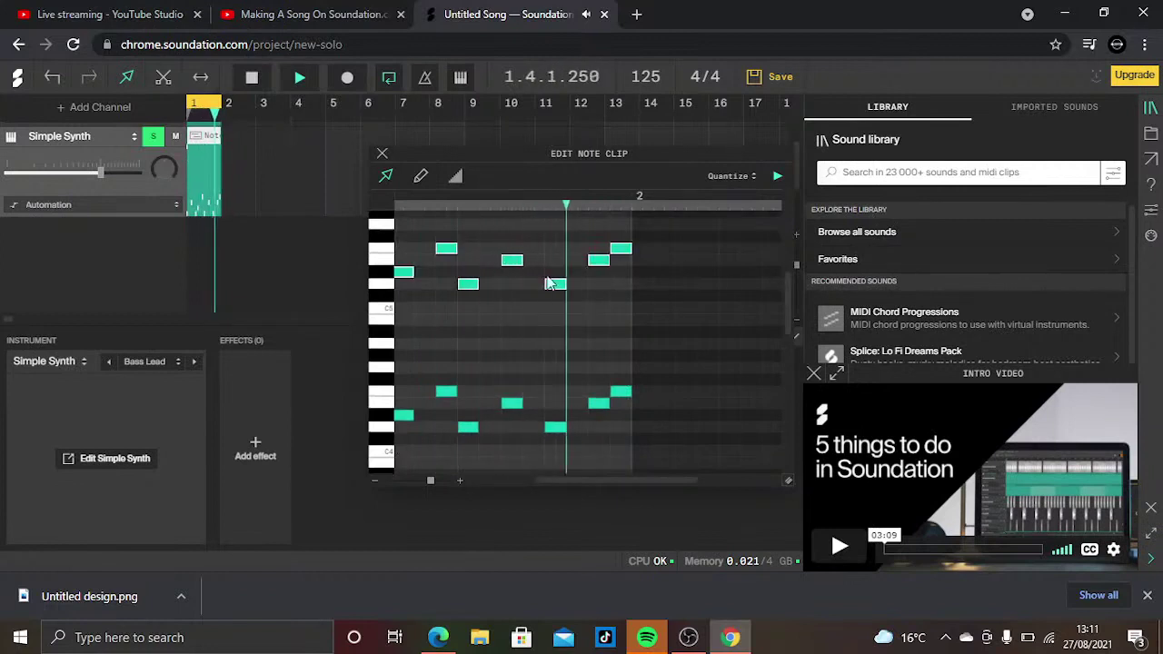
{"action": "key", "text": "Delete"}
{"action": "scroll", "coordinate": [521, 488], "scroll_direction": "left", "scroll_amount": 3}
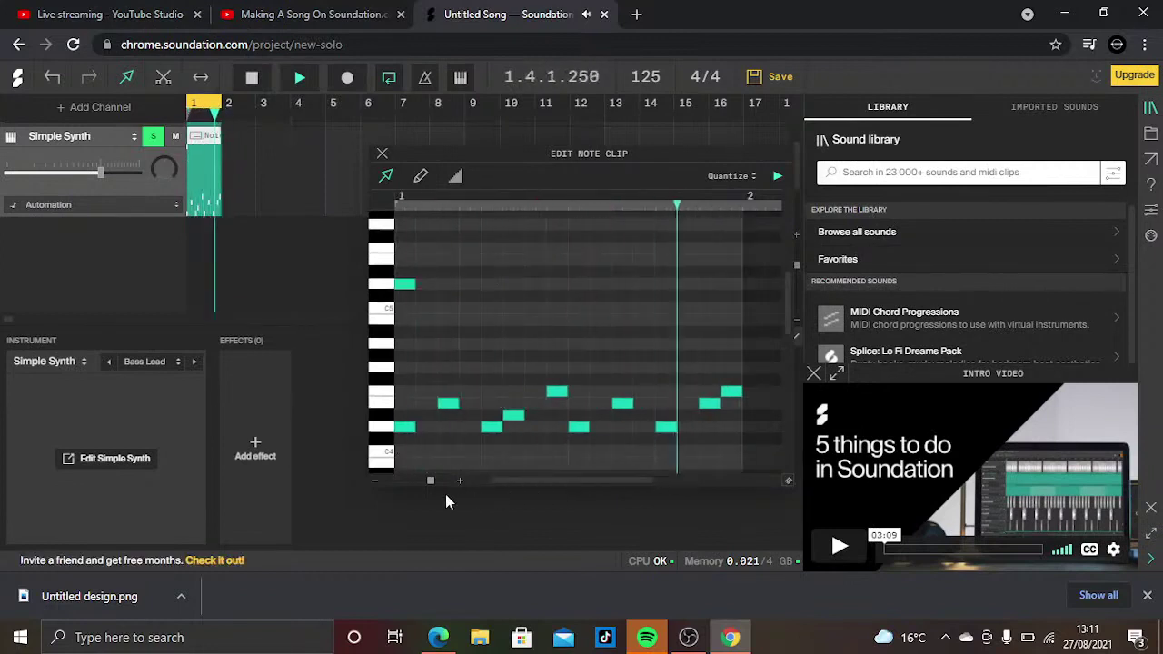
{"action": "double_click", "coordinate": [403, 285]}
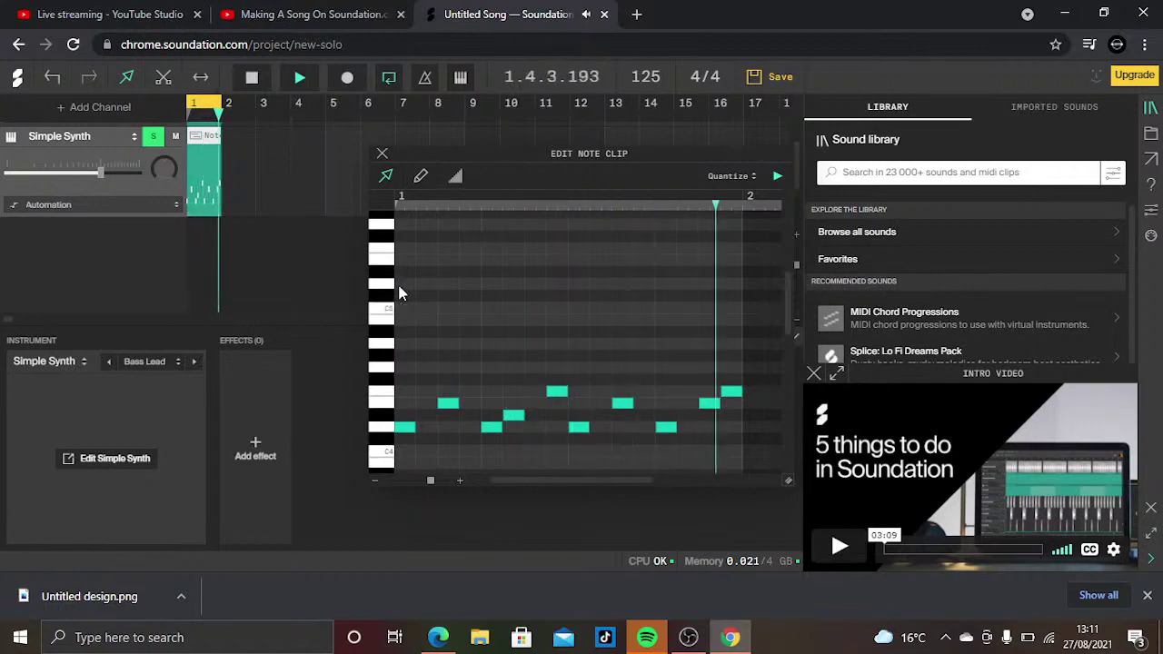
{"action": "left_click", "coordinate": [382, 154]}
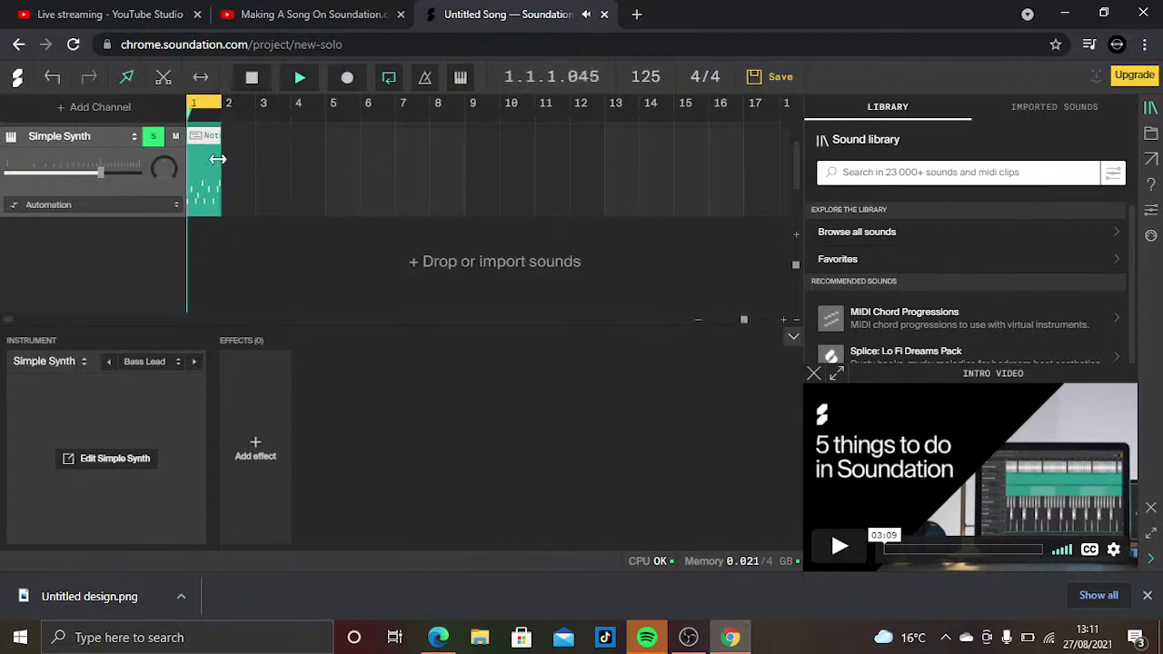
Try lengthening the Bass Lead clip slightly past the end of bar 1, undo it, and stop playback
{"action": "mouse_move", "coordinate": [218, 161]}
{"action": "left_mouse_down"}
{"action": "mouse_move", "coordinate": [291, 164]}
{"action": "mouse_move", "coordinate": [221, 181]}
{"action": "left_mouse_up"}
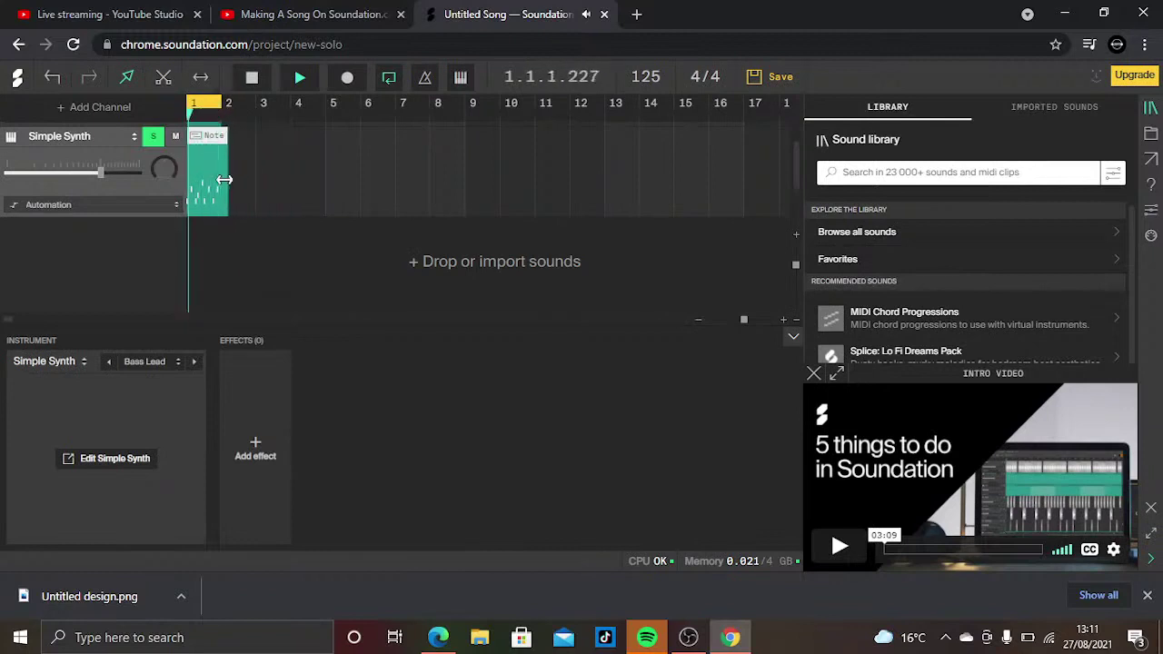
{"action": "key", "text": "ctrl+z"}
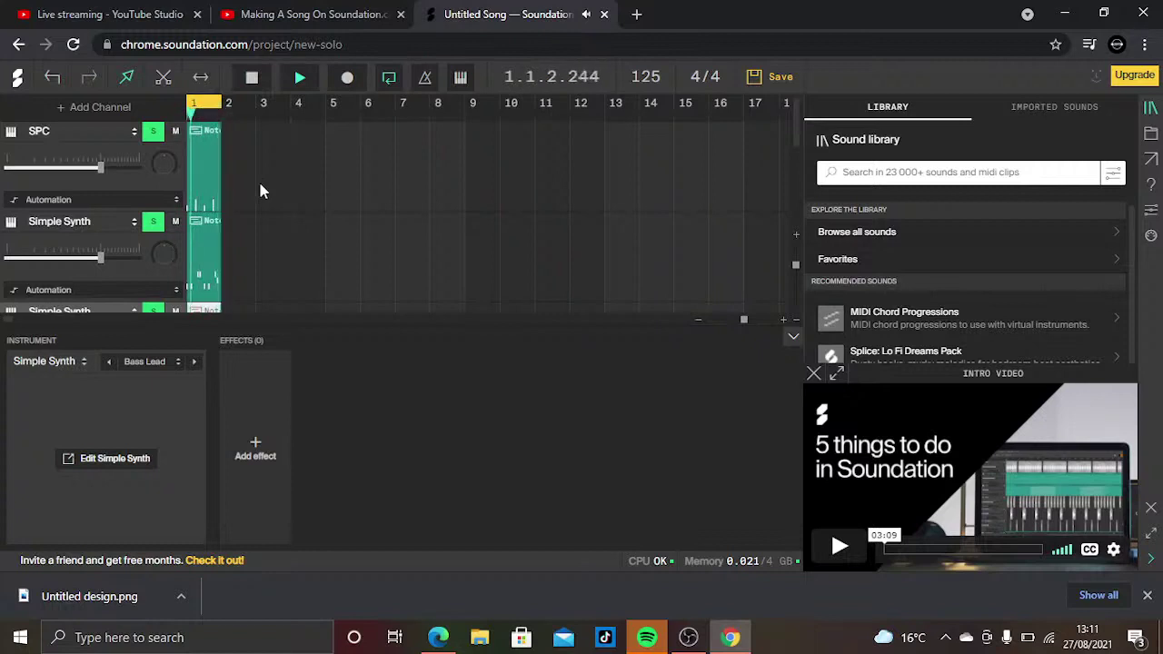
{"action": "key", "text": "space"}
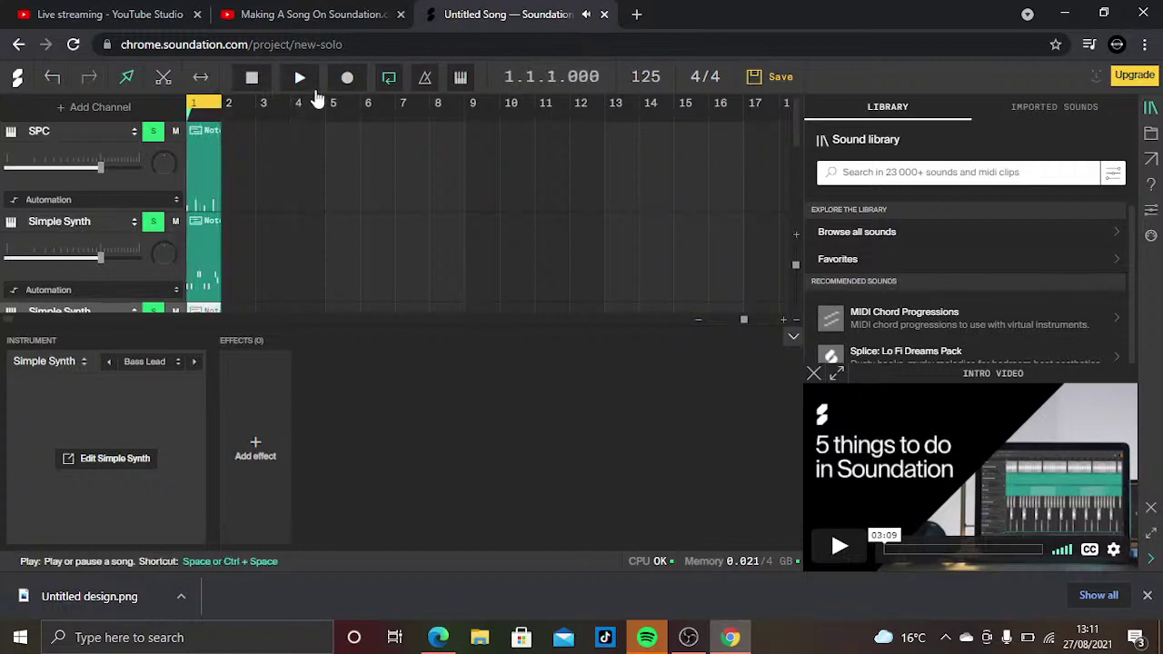